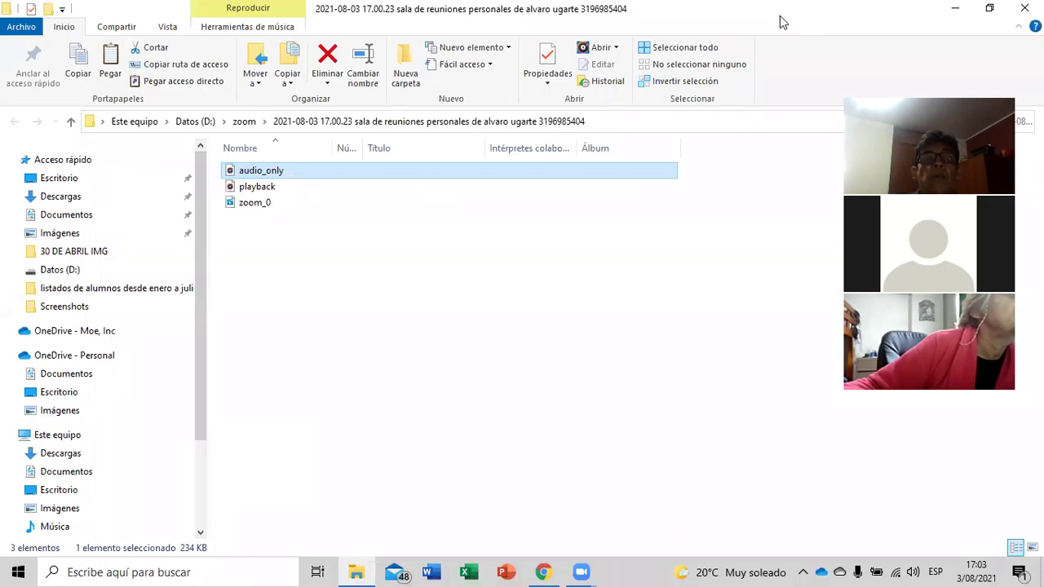
Step: Display the contents of the Datos (D:) drive, starting from the zoom_0 recording's folder, and close the file window
left_click(236, 206)
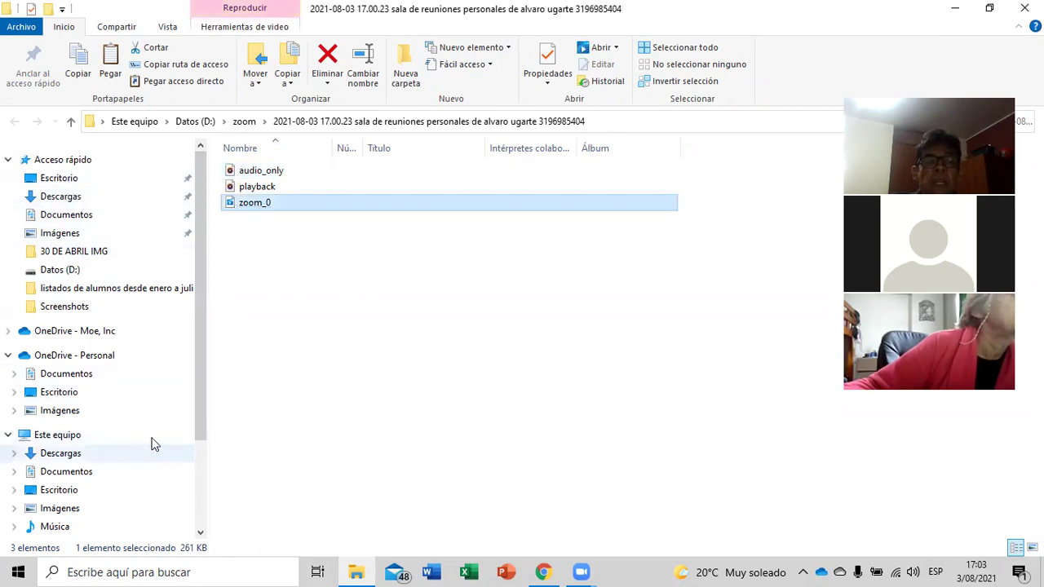
scroll(145, 451, "down", 2)
left_click(76, 535)
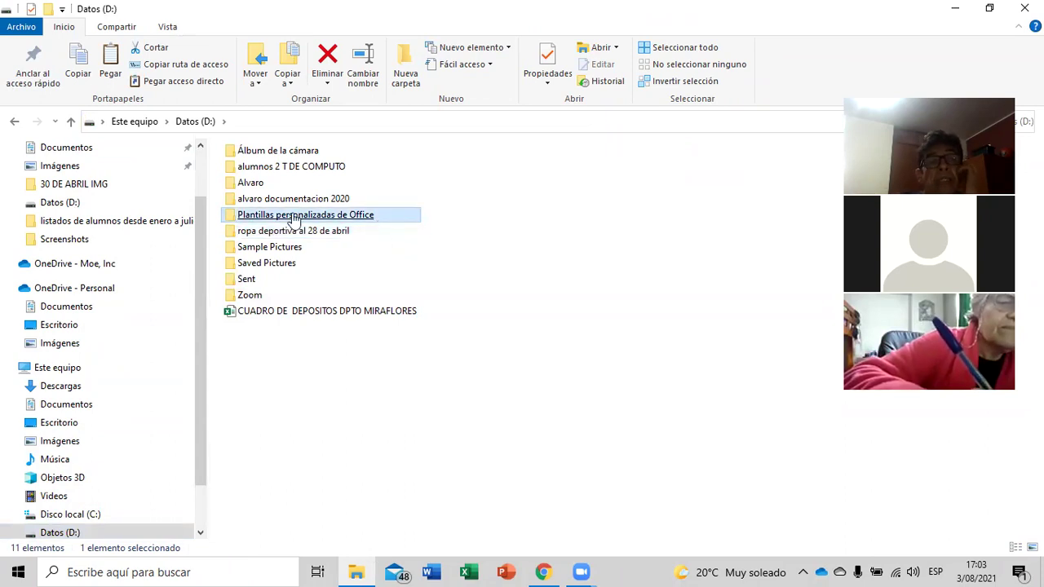
left_click_drag(198, 265, 197, 316)
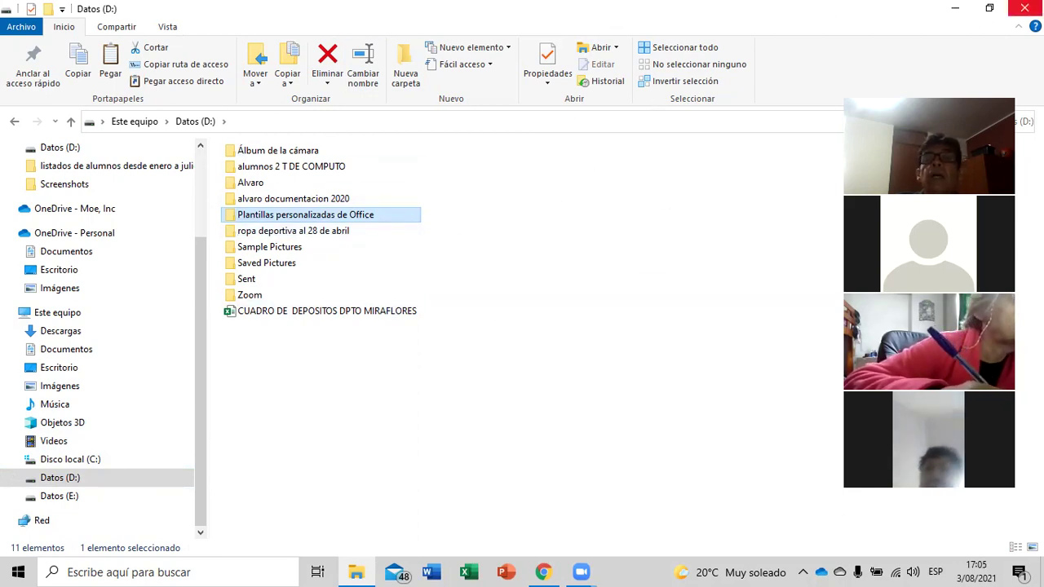
left_click(989, 8)
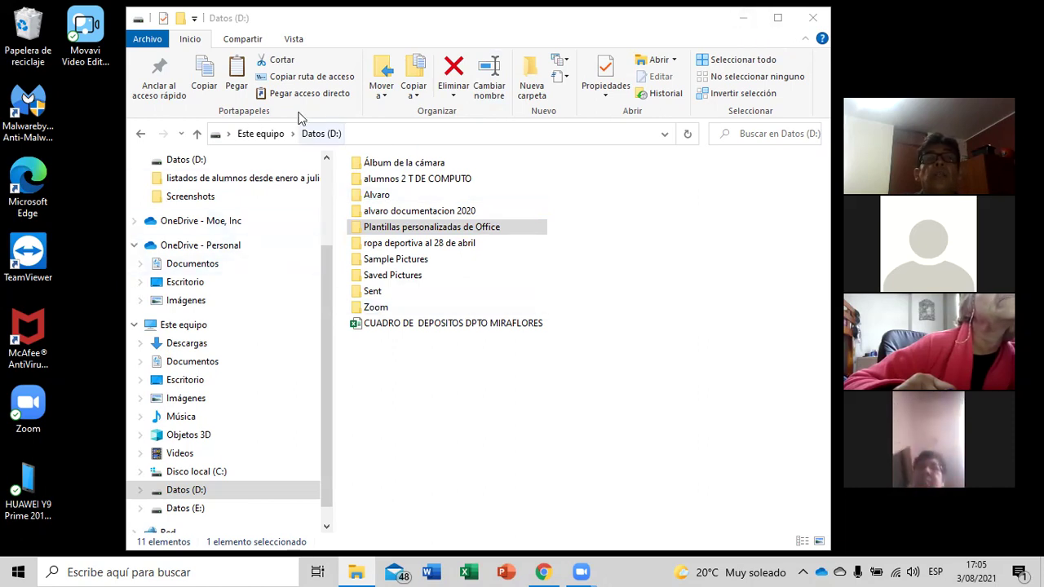
left_click(820, 23)
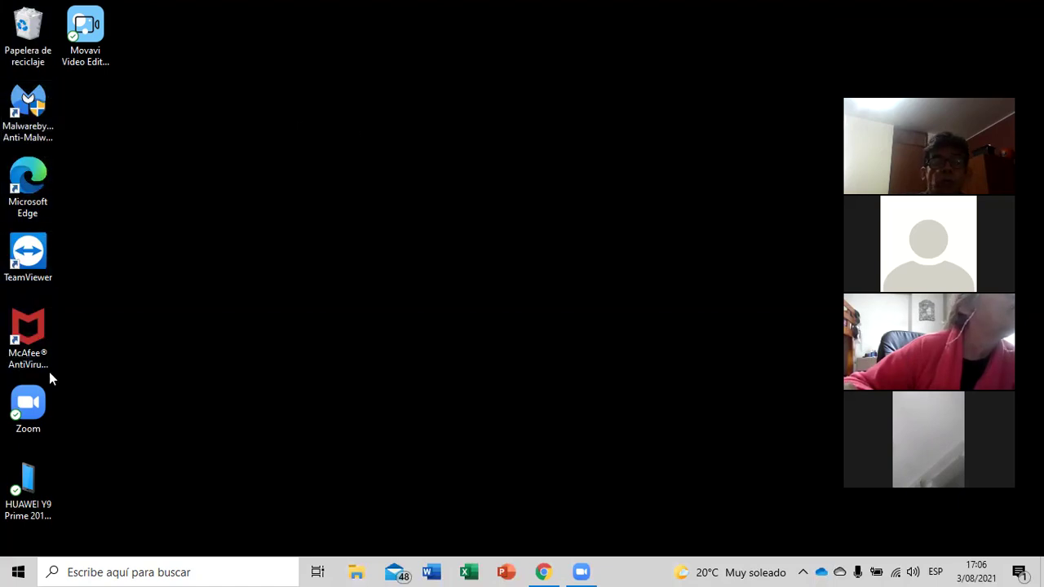
Step: View the Escritorio folder in File Explorer, highlight its HUAWEI Y9 Prime 2019 and Zoom shortcuts in turn, and close the window
left_click(357, 572)
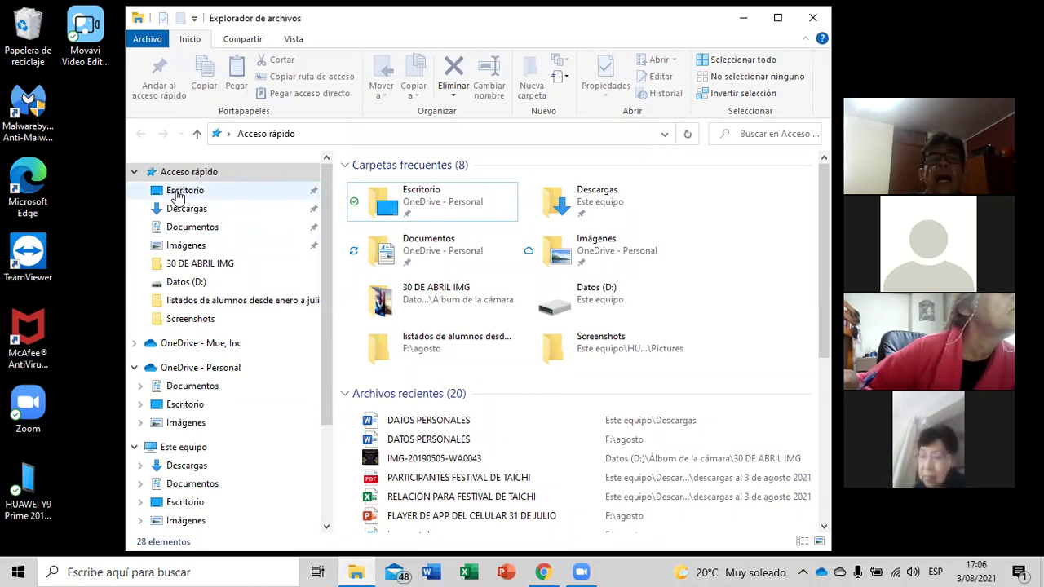
left_click(177, 197)
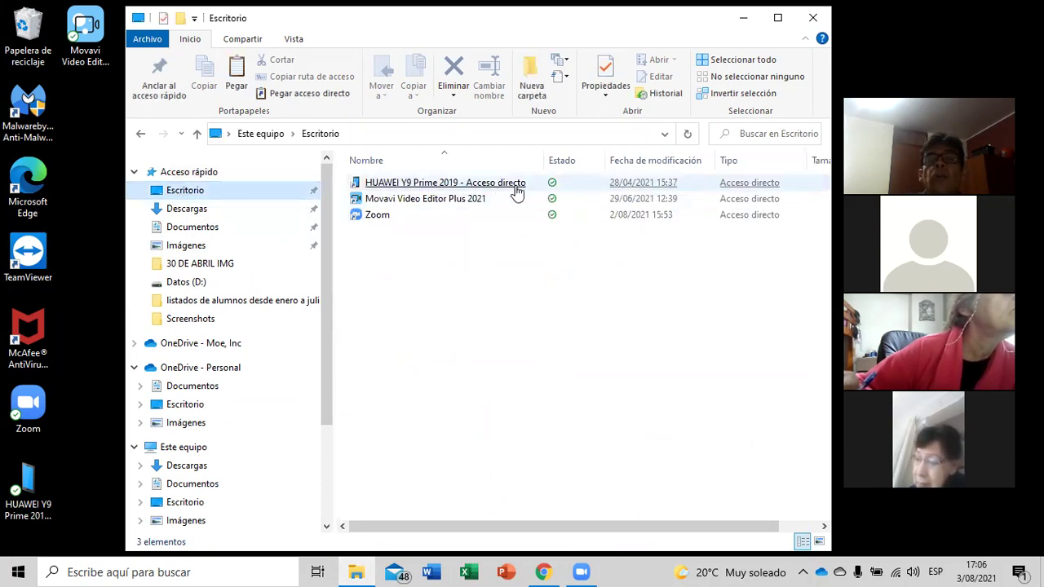
left_click(404, 187)
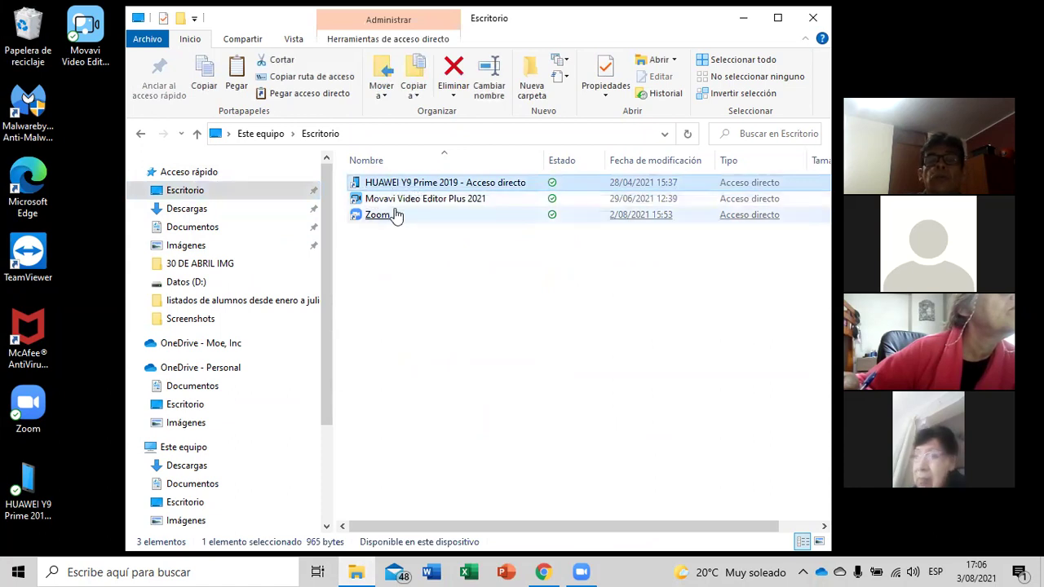
left_click(400, 214)
left_click(403, 186)
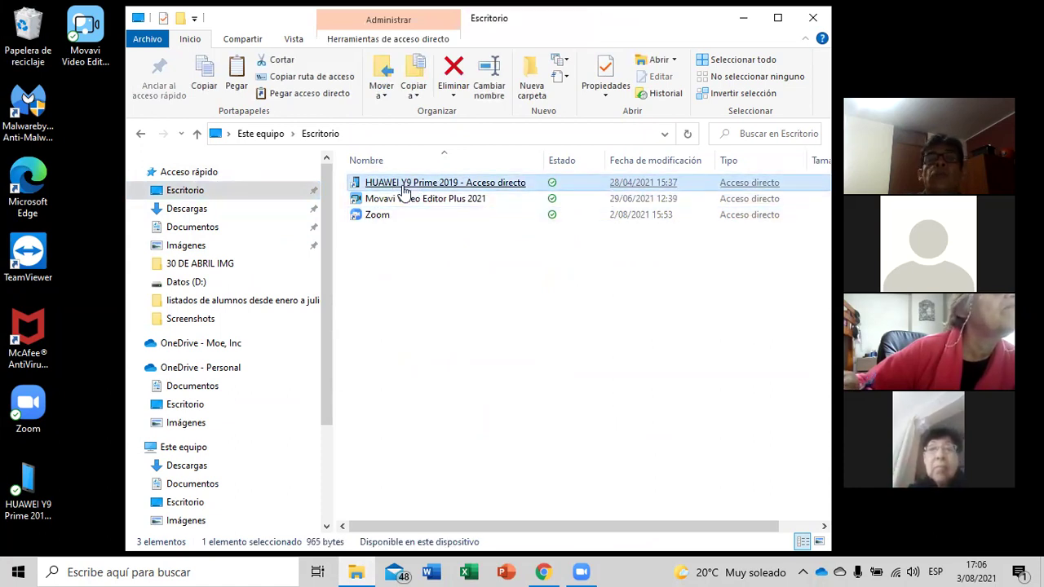
left_click(440, 216)
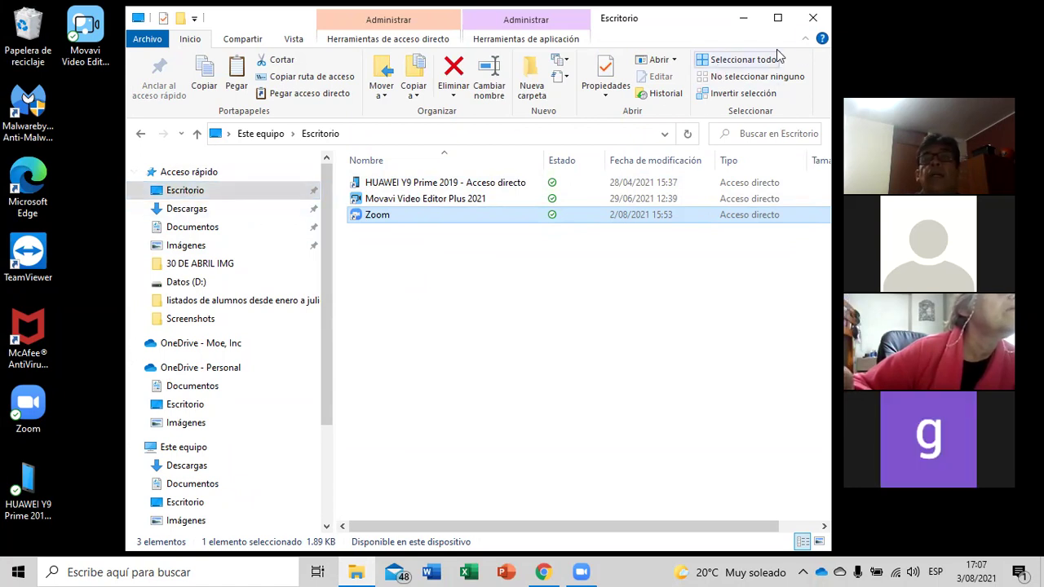
left_click(812, 17)
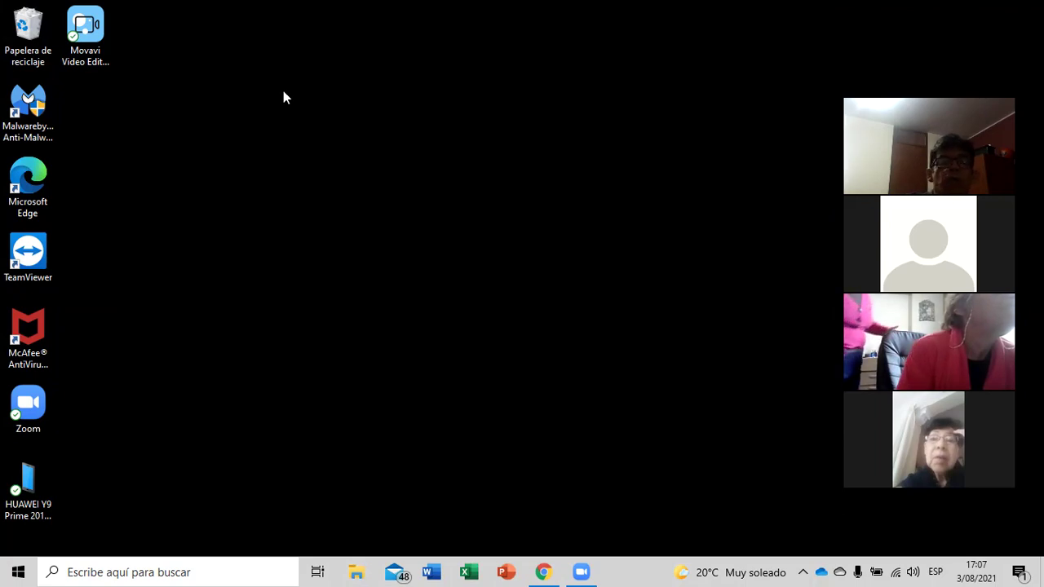
Step: Move the TeamViewer shortcut to the middle of the empty desktop and return it to its place below Microsoft Edge
mouse_move(98, 39)
left_mouse_down()
mouse_move(269, 160)
mouse_move(101, 33)
mouse_move(88, 37)
left_mouse_up()
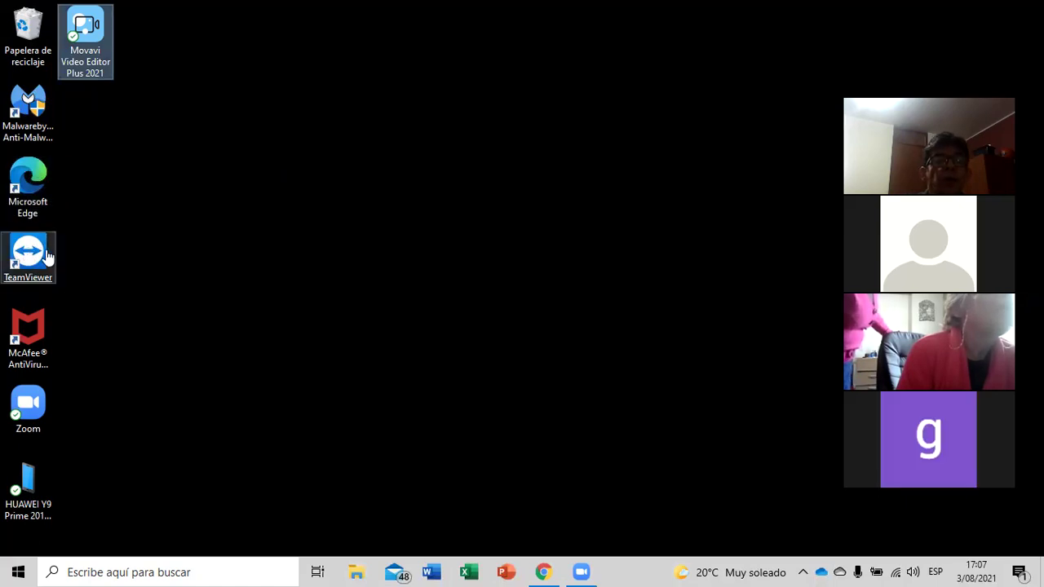
left_click_drag(28, 258, 490, 275)
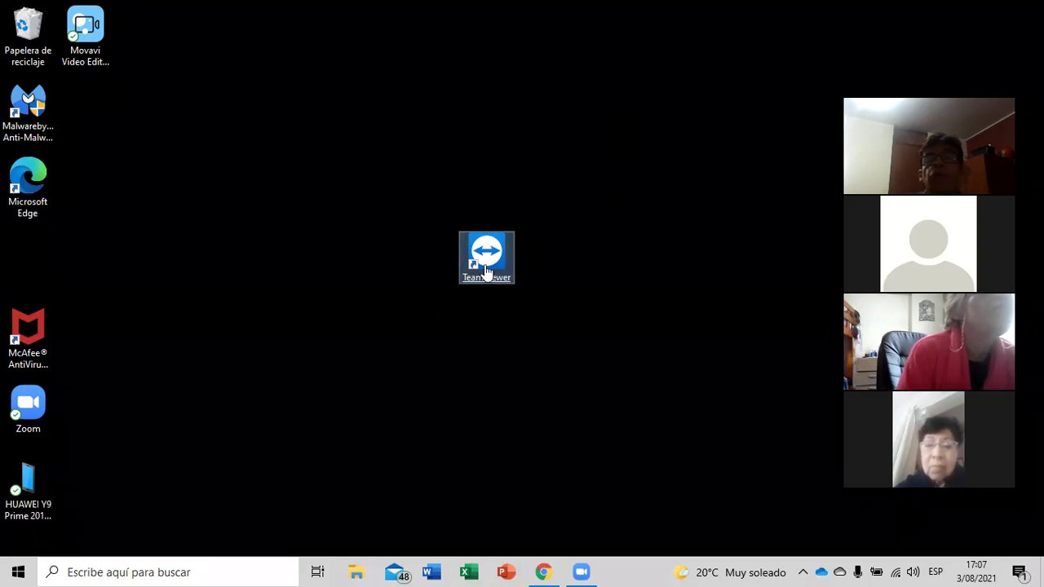
left_click(596, 110)
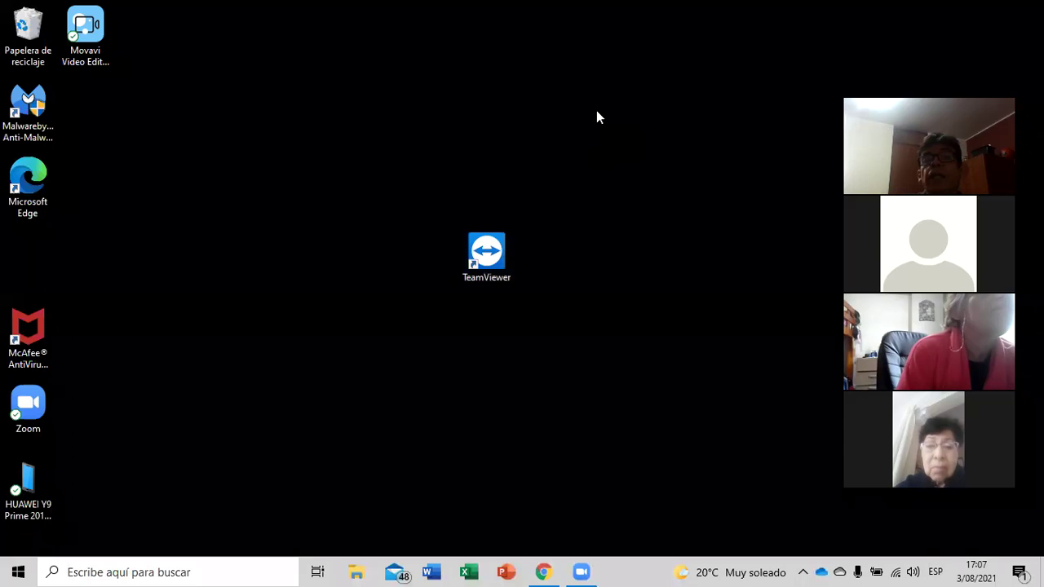
double_click(499, 254)
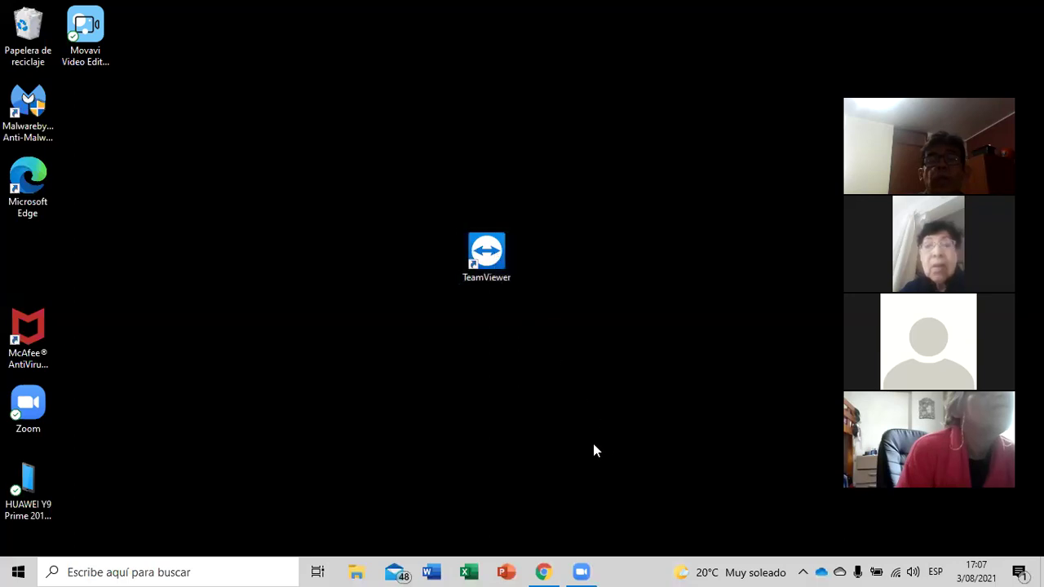
left_click_drag(494, 258, 48, 254)
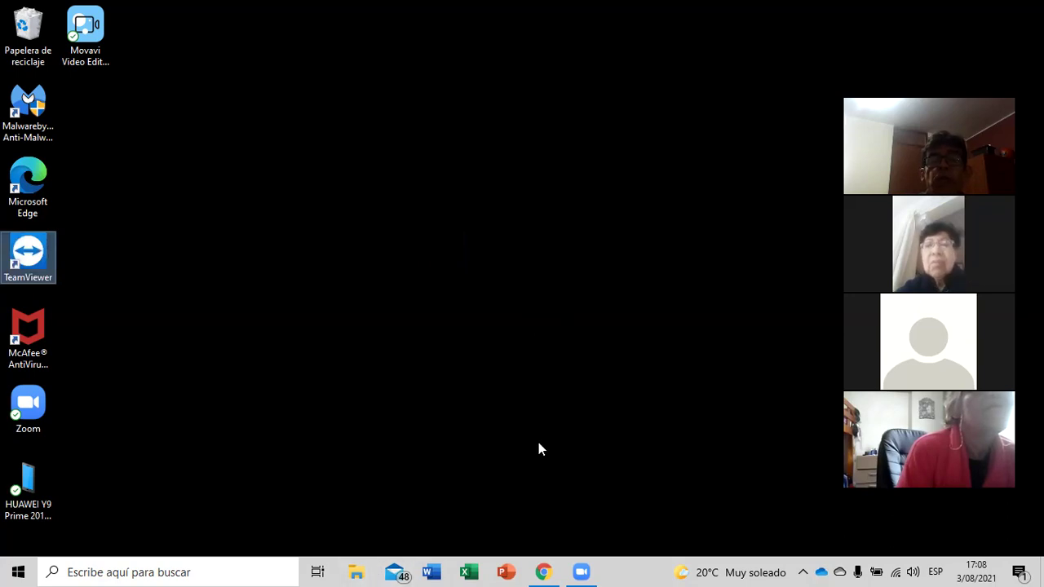
Step: Highlight the recent image IMG-20190505-WA0043 and the Datos (D:) drive in File Explorer's quick access, and close the window
left_click(358, 569)
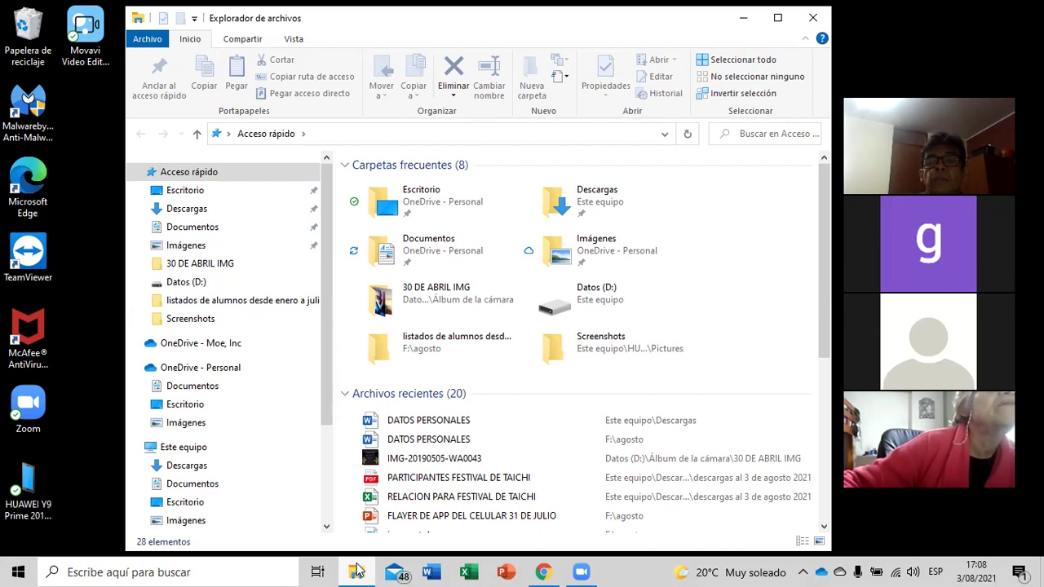
left_click(505, 460)
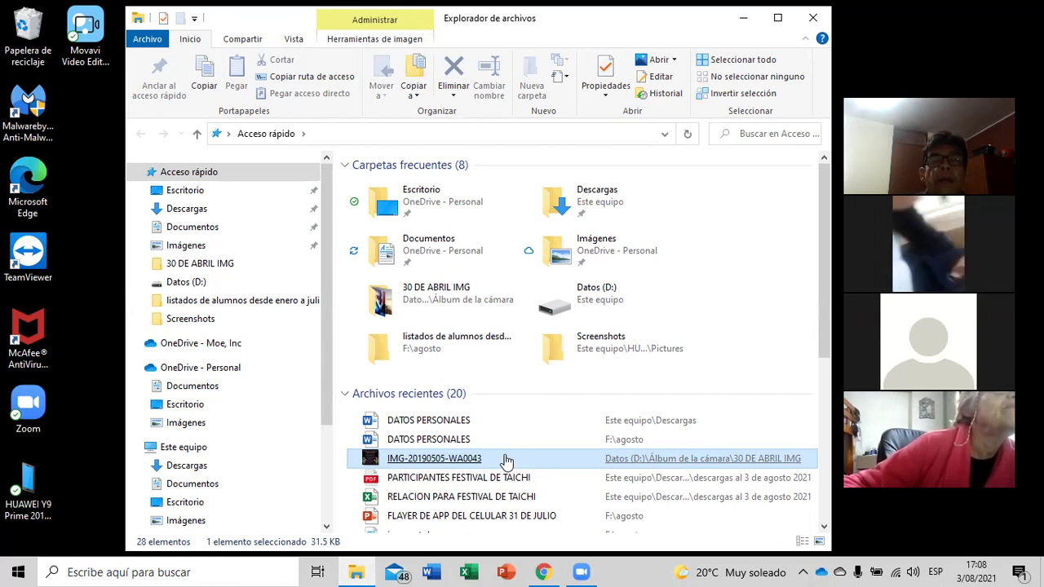
left_click(603, 311)
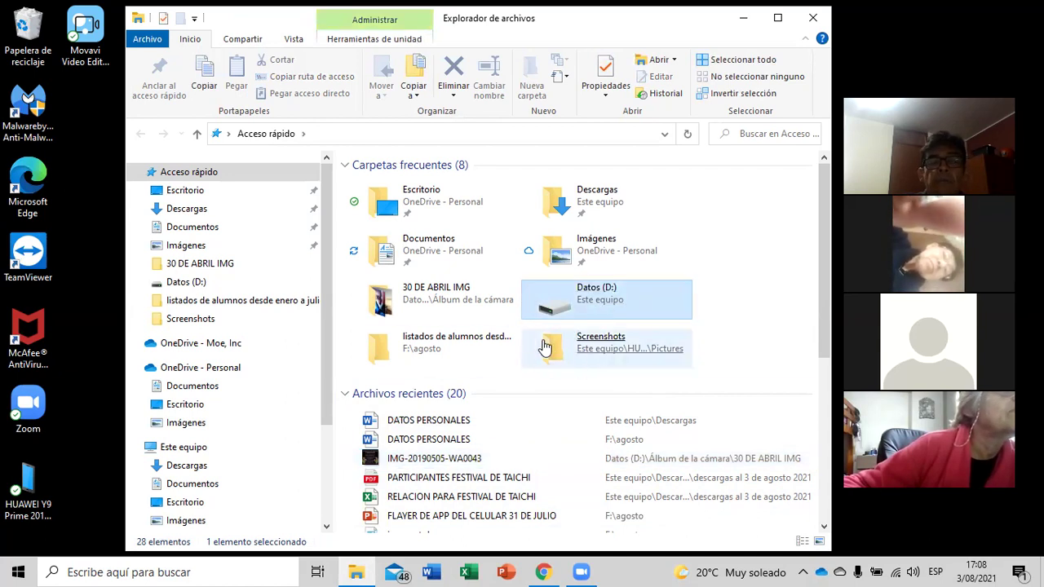
left_click(816, 17)
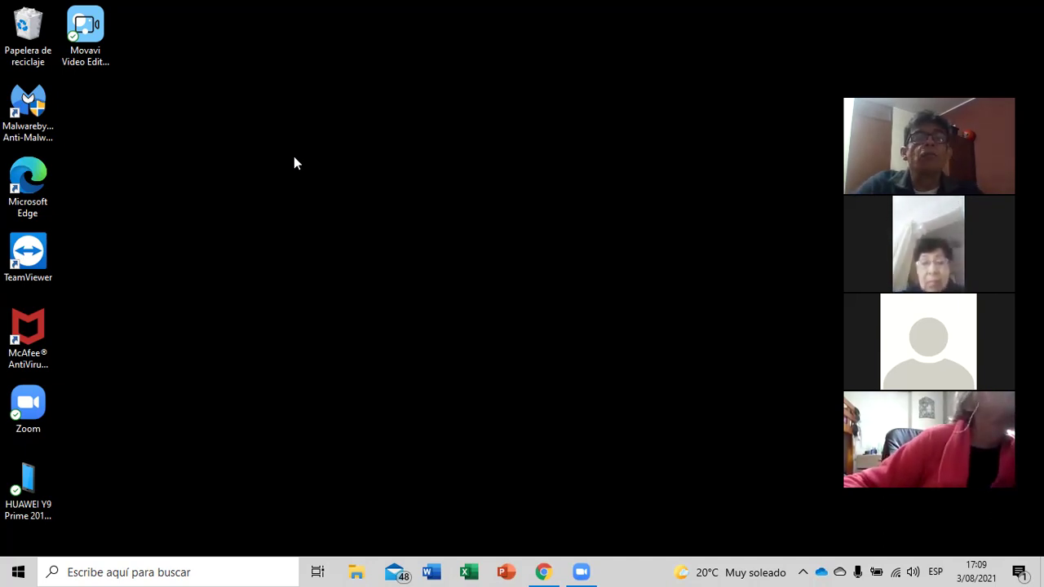
Step: Examine the TeamViewer shortcut's context options in the middle of the desktop, and put the shortcut back in the icon column
left_click_drag(30, 251, 424, 236)
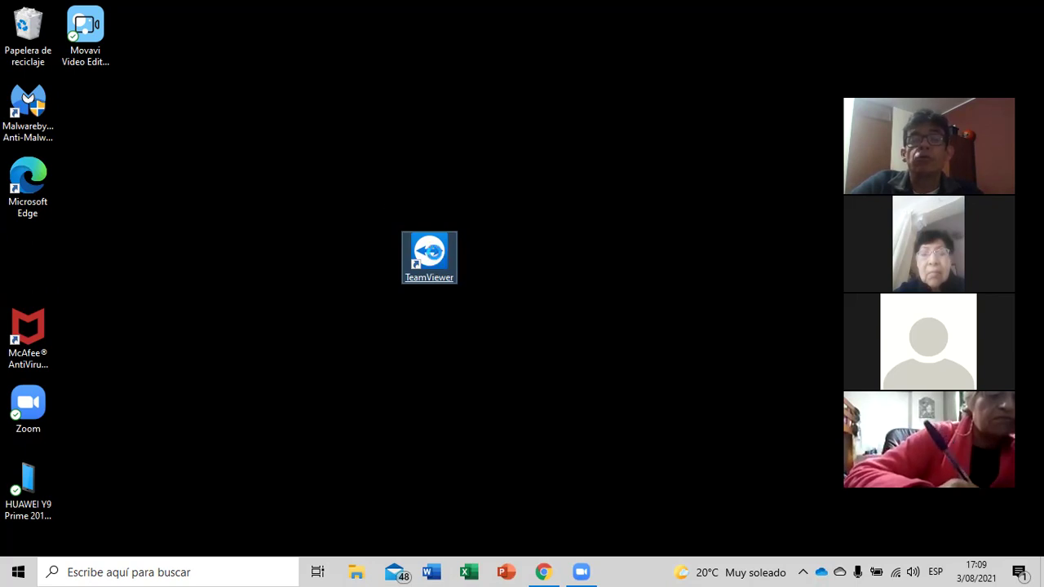
right_click(437, 258)
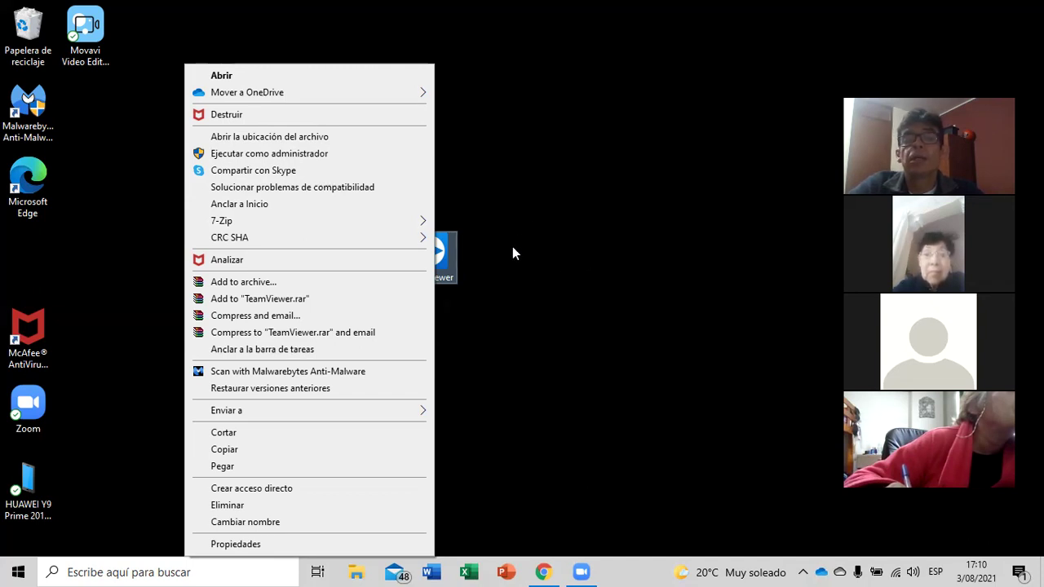
left_click(489, 210)
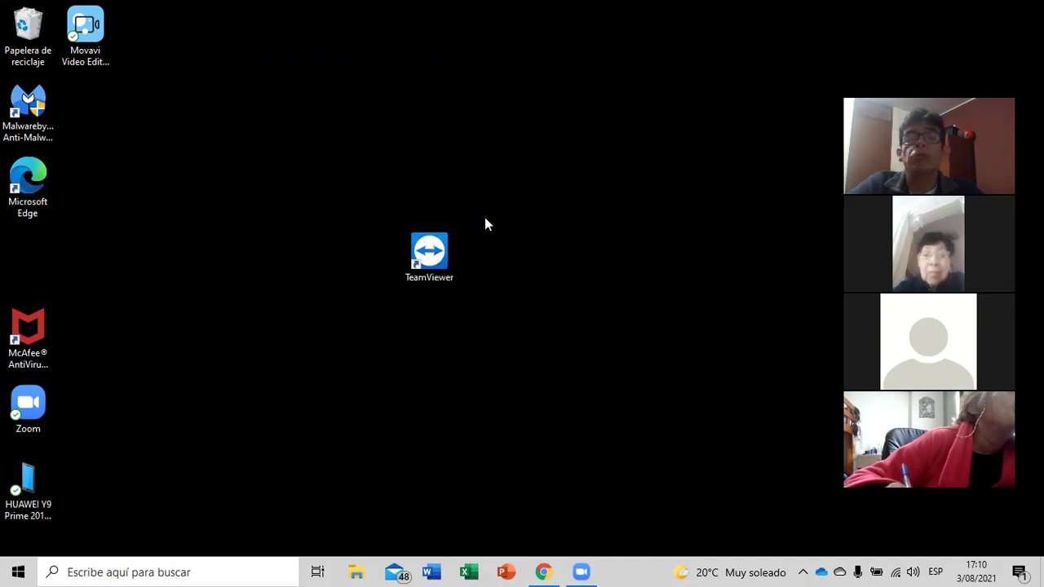
right_click(434, 255)
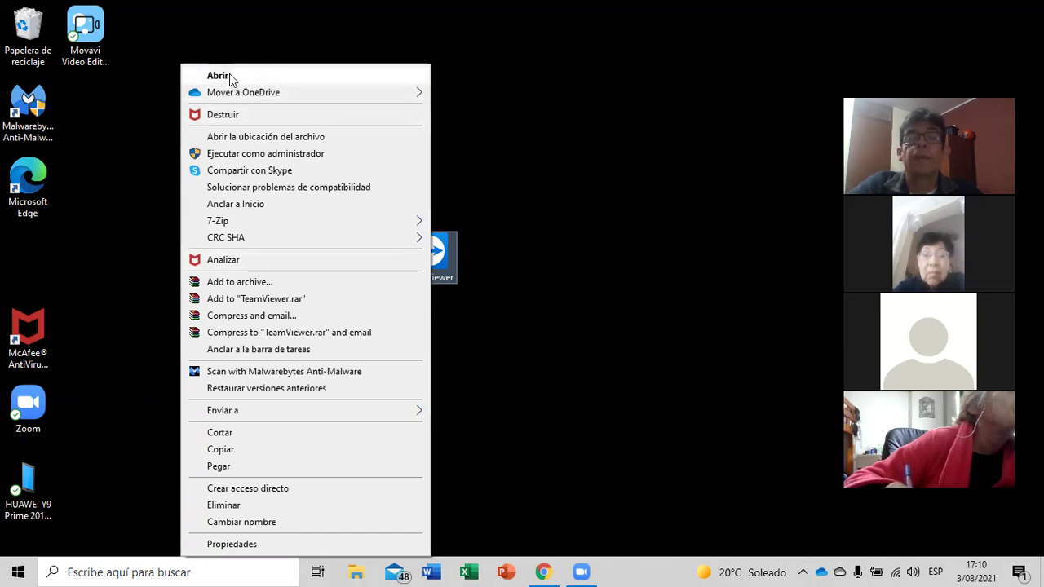
left_click(545, 200)
left_click_drag(429, 254, 52, 254)
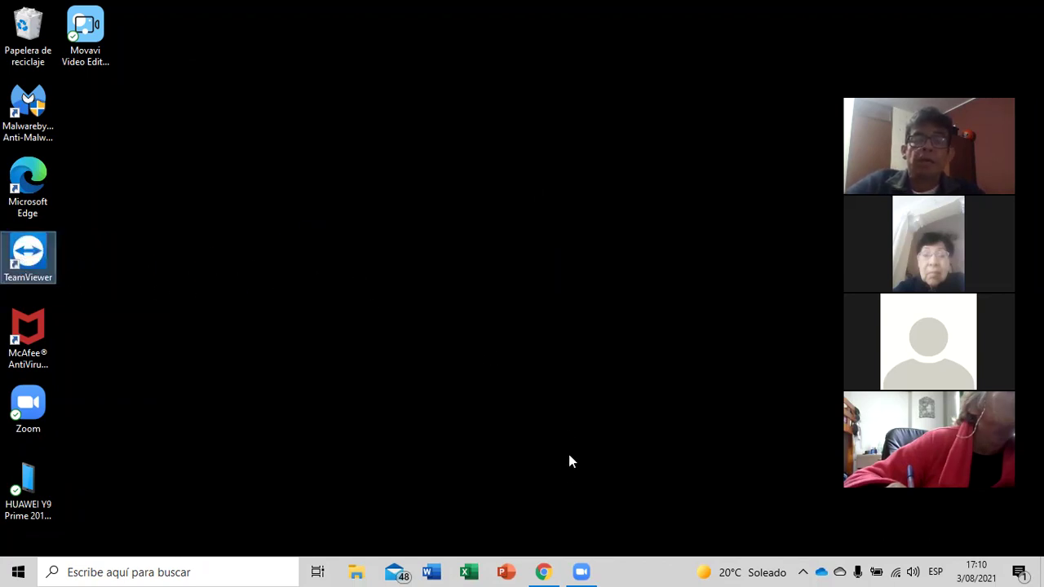
Step: Open the 30 DE ABRIL IMG folder in a new File Explorer window and widen the window across the desktop icons
left_click(359, 571)
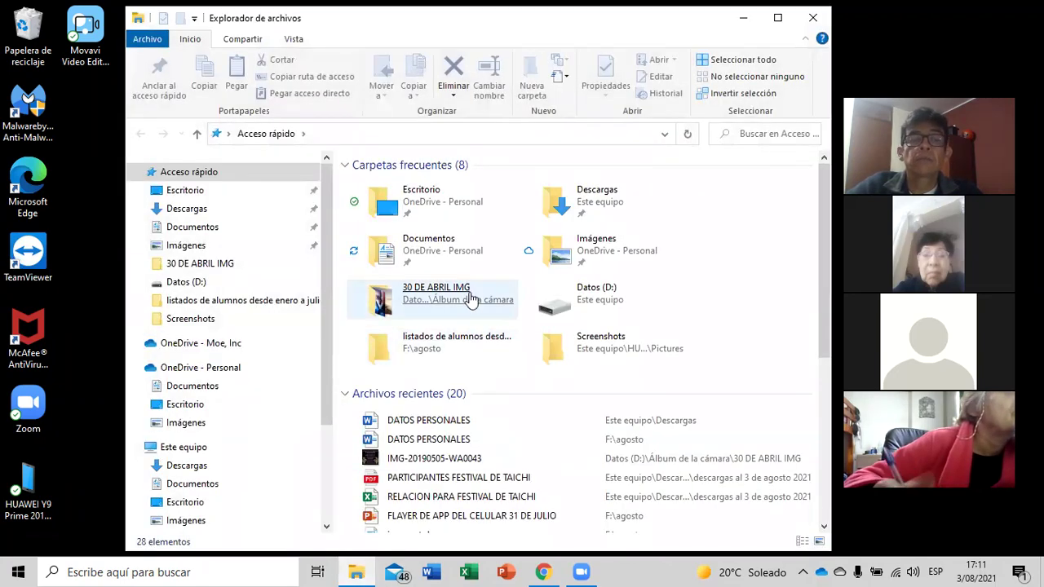
left_click(203, 388)
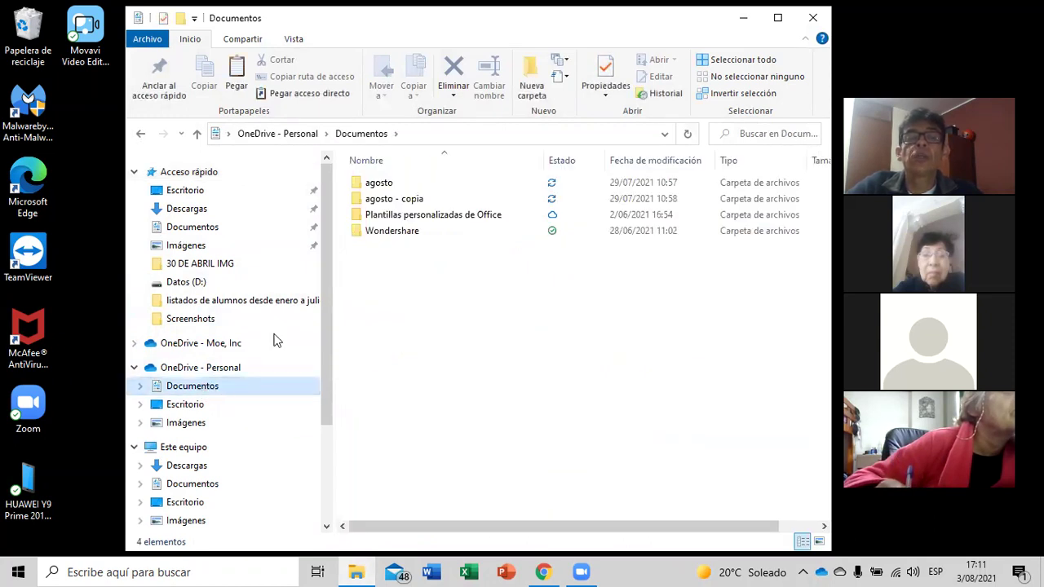
left_click(198, 263)
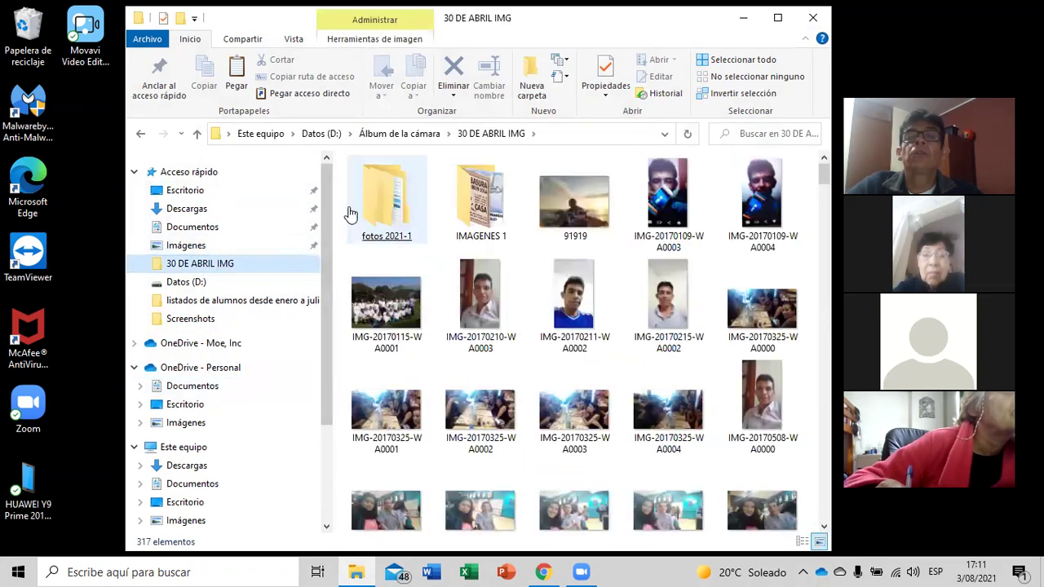
left_click(351, 225)
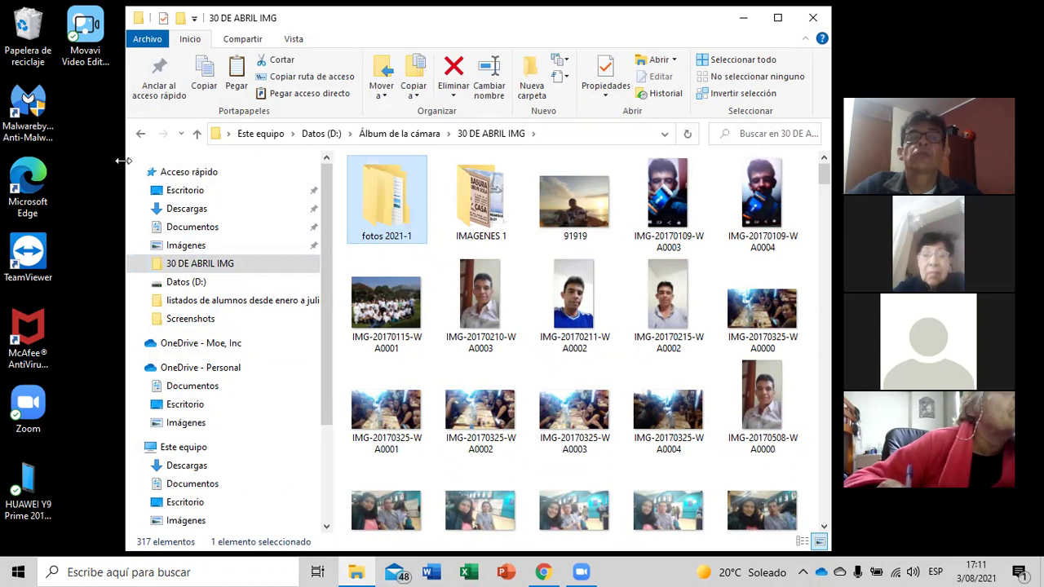
left_click_drag(123, 161, 30, 161)
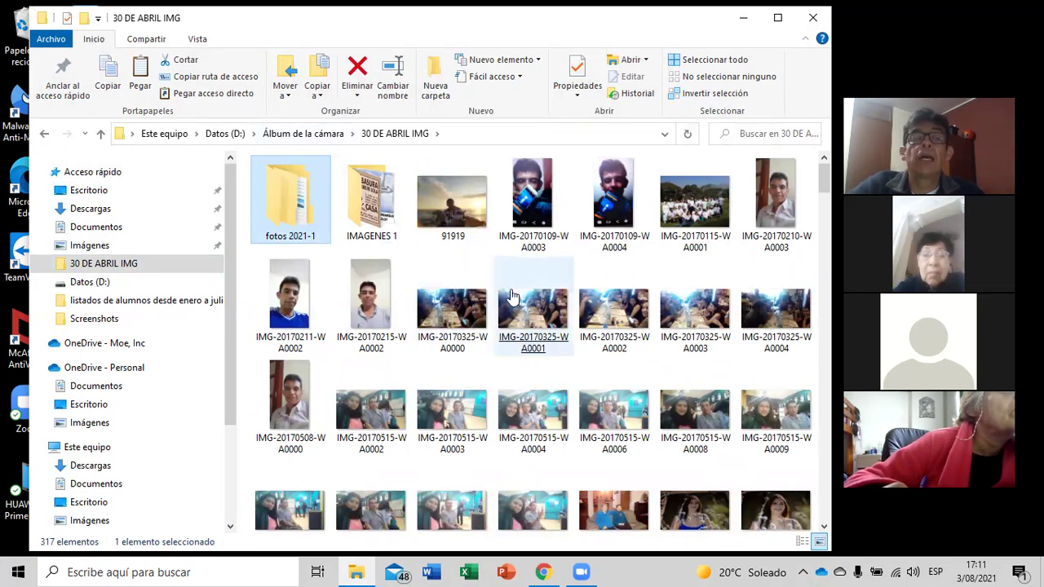
Step: Highlight single images one after another in the 30 DE ABRIL IMG folder, from IMG-20170325-WA0001 through to IMG-20170914-WA0003
left_click(572, 299)
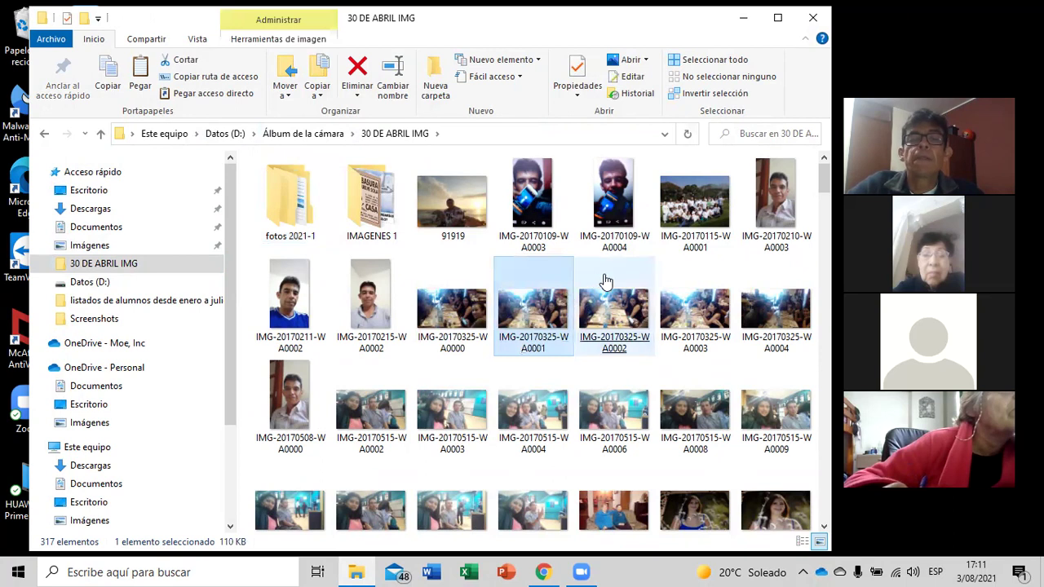
left_click(630, 271)
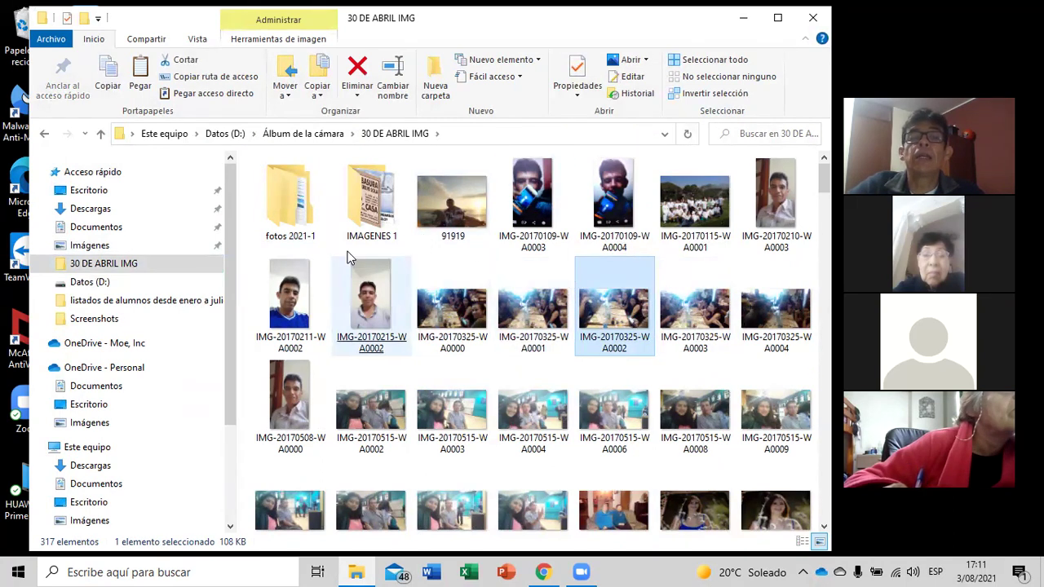
left_click(272, 346)
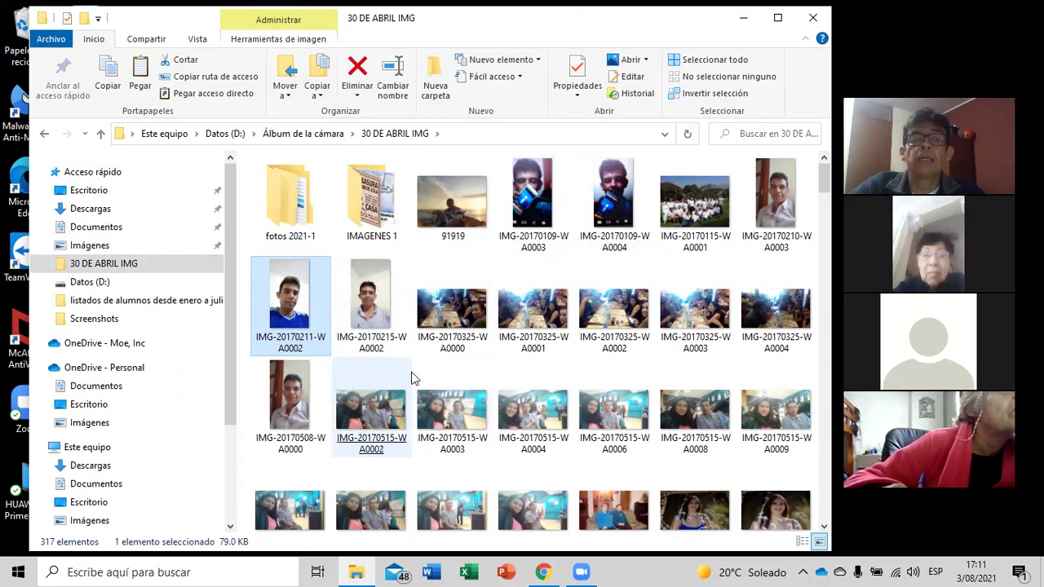
scroll(531, 367, "down", 5)
left_click(531, 372)
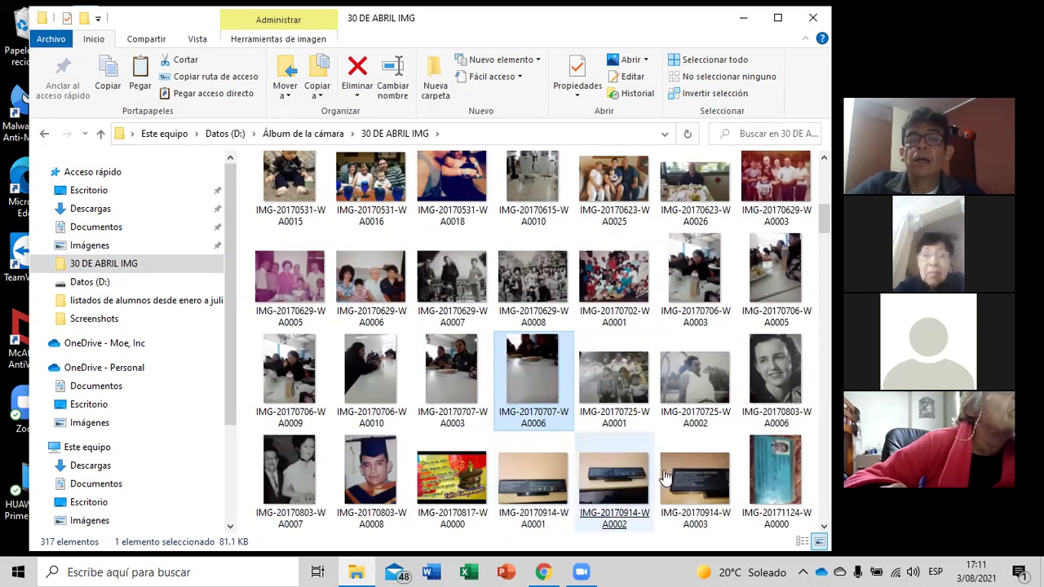
left_click(688, 483)
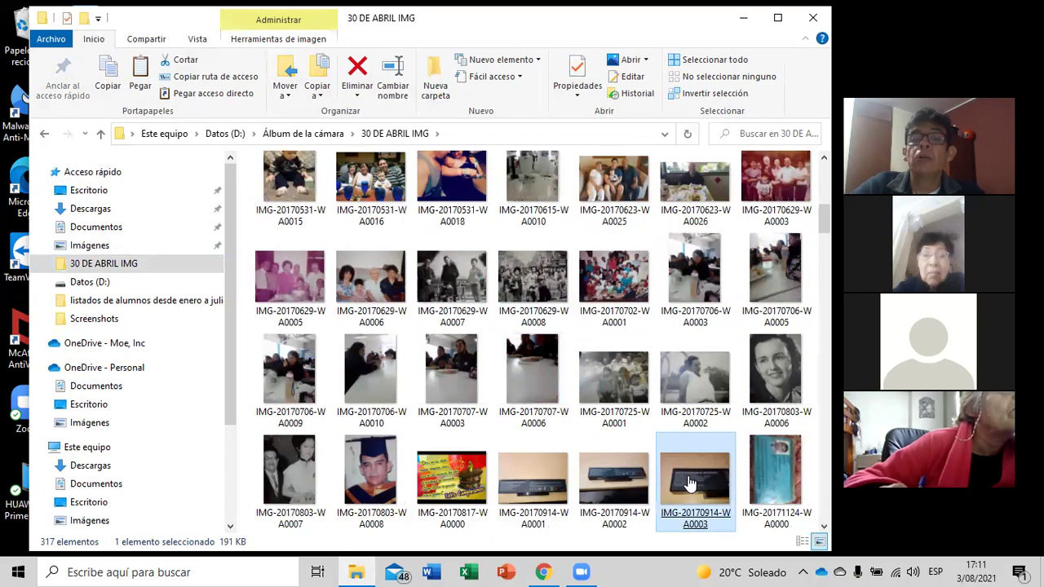
Step: View IMG-20170914-WA0003 full size, close the viewer, and highlight IMG-20170629-WA0006 in the folder
double_click(688, 479)
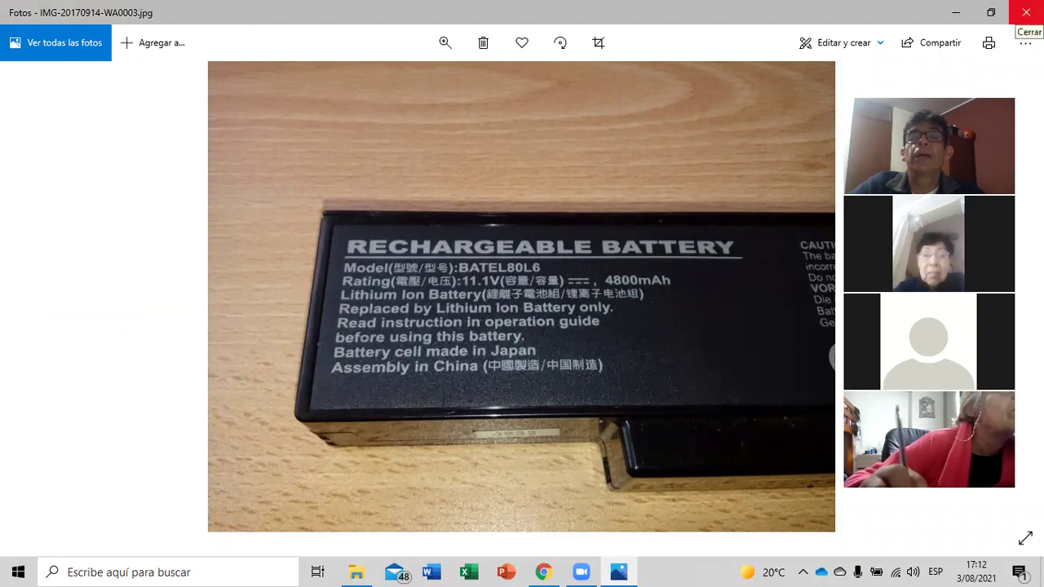
left_click(1025, 12)
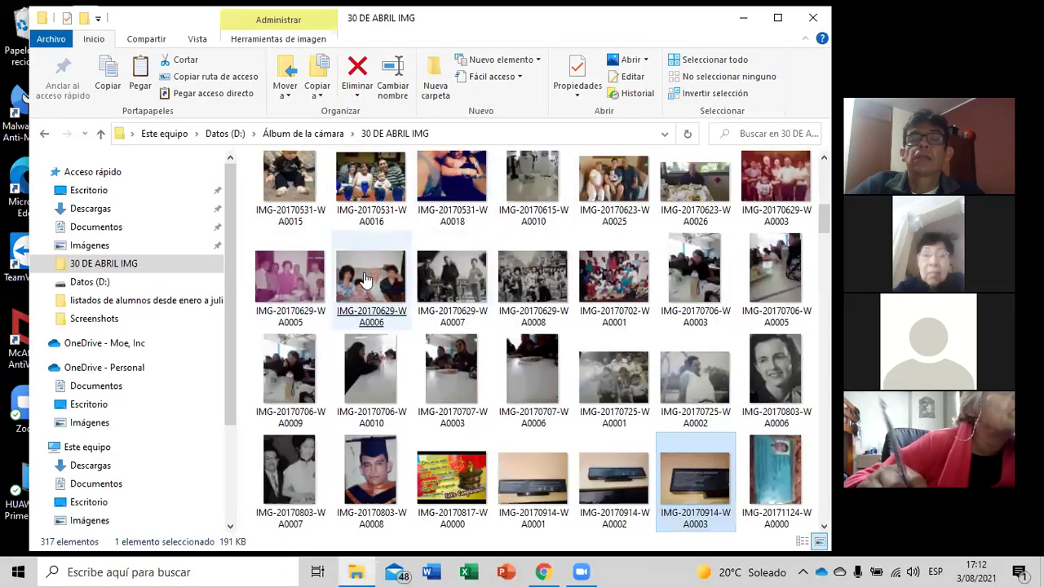
left_click(390, 287)
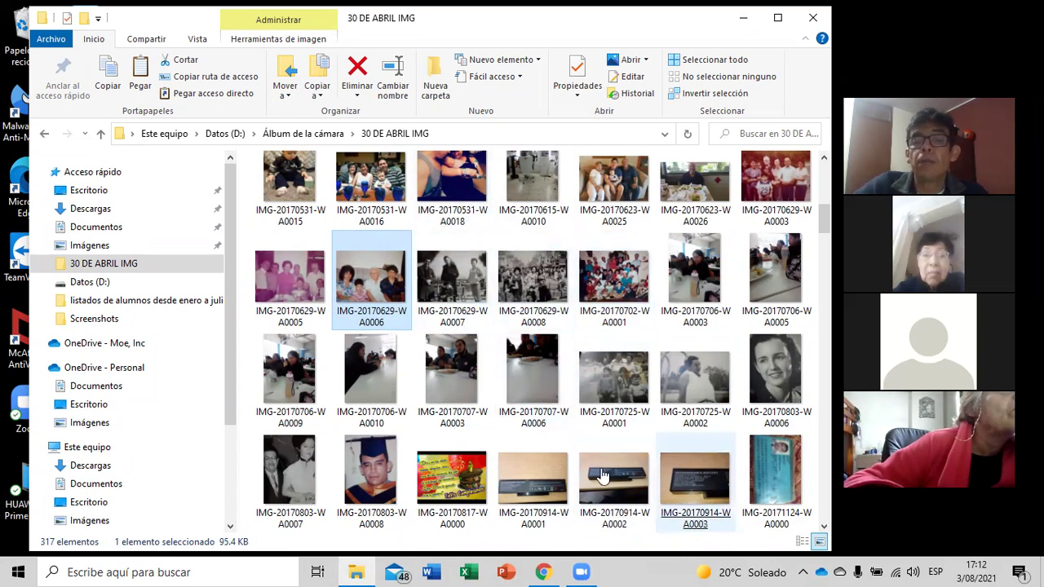
Step: Select IMG-20170914-WA0003 and examine its context options, leaving them without choosing any
left_click(677, 477)
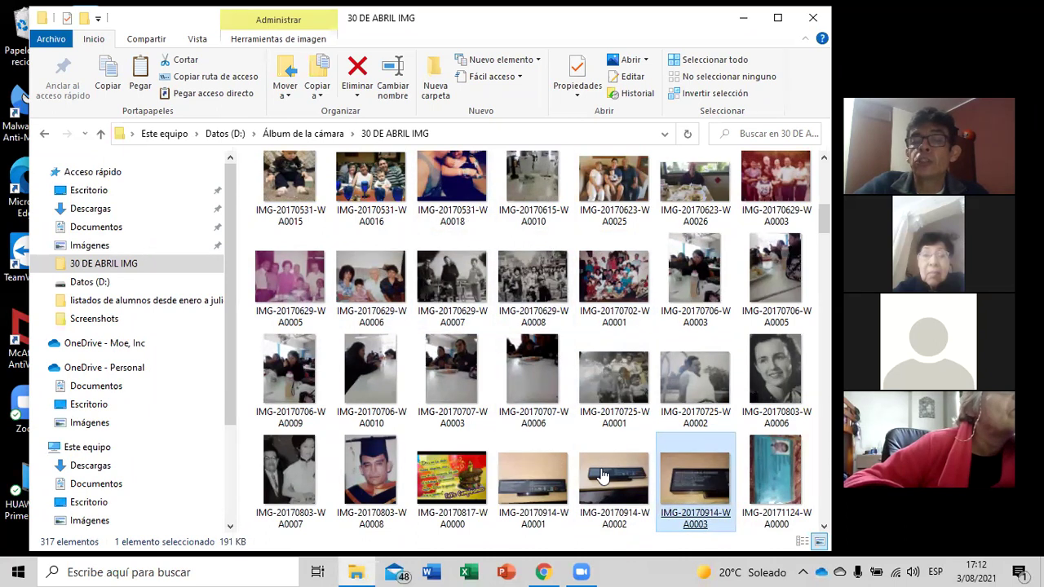
right_click(691, 481)
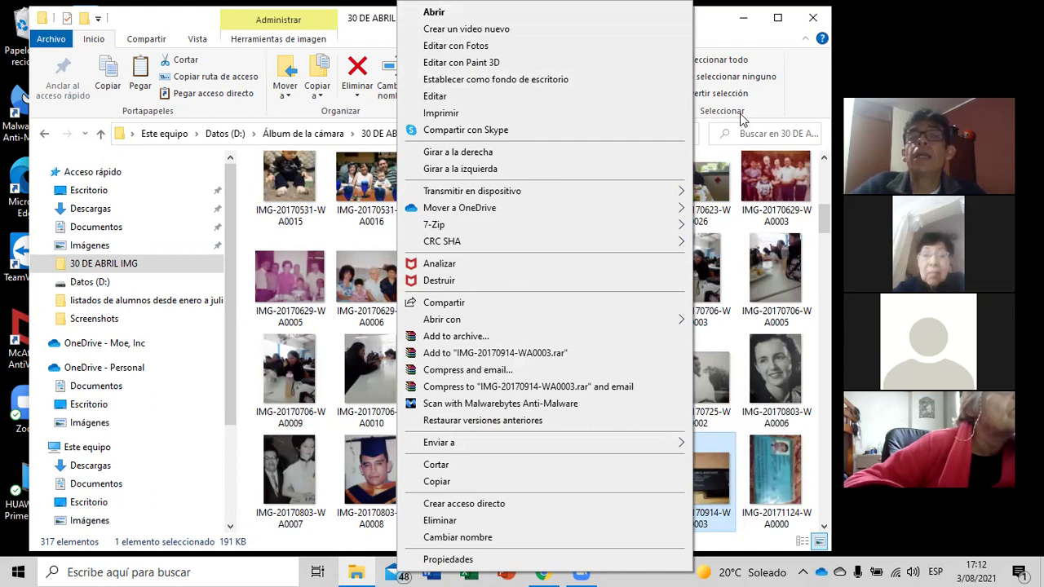
left_click(731, 38)
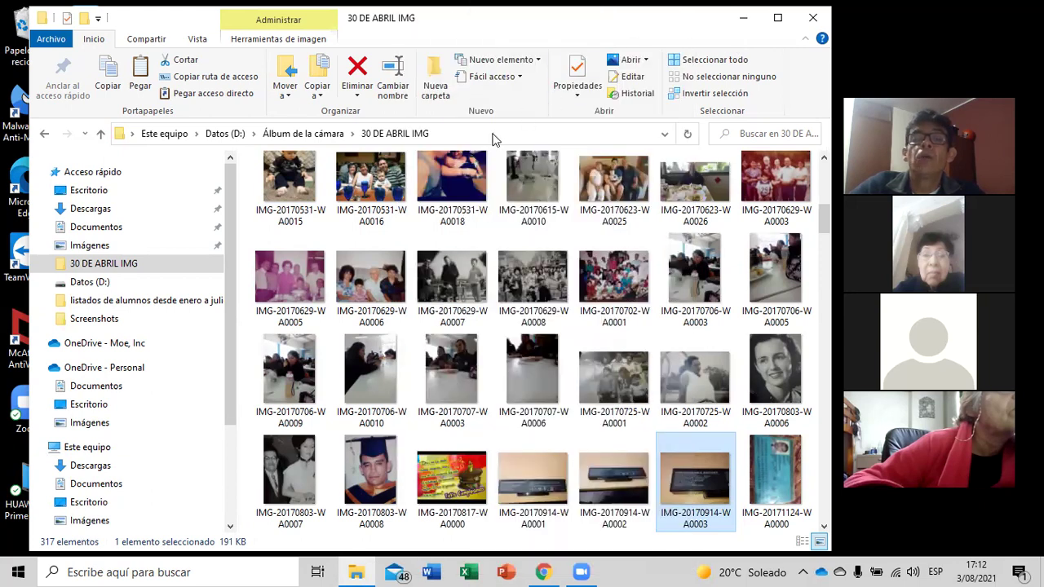
Step: Highlight IMG-20170629-WA0008, IMG-20170623-WA0026 and IMG-20170629-WA0003 one after another, and minimize the folder window
left_click(532, 253)
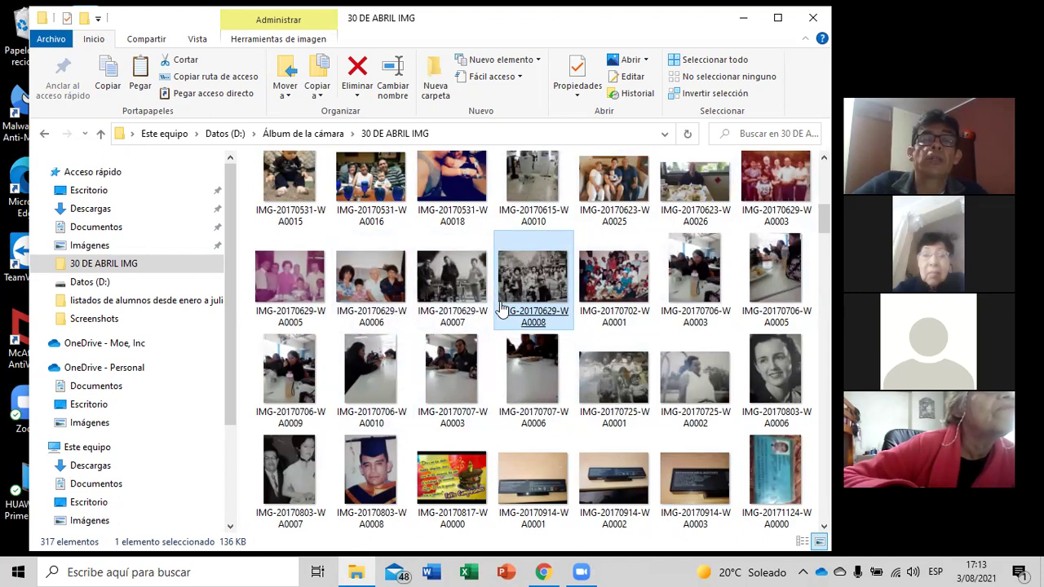
left_click(675, 210)
left_click(776, 214)
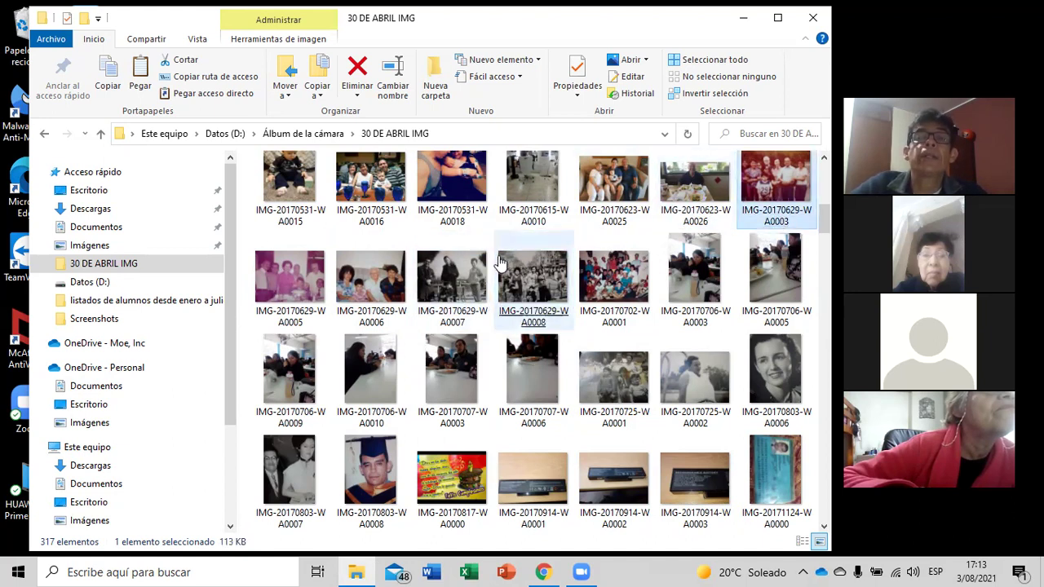
left_click(746, 18)
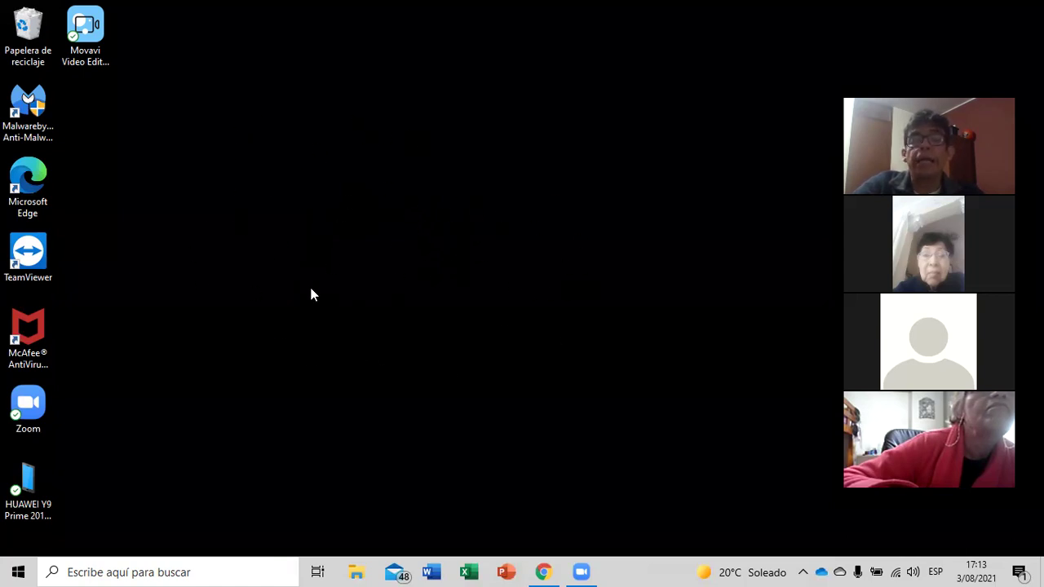
Step: Examine the kinds of new items that can be created on the desktop, without creating one
right_click(324, 232)
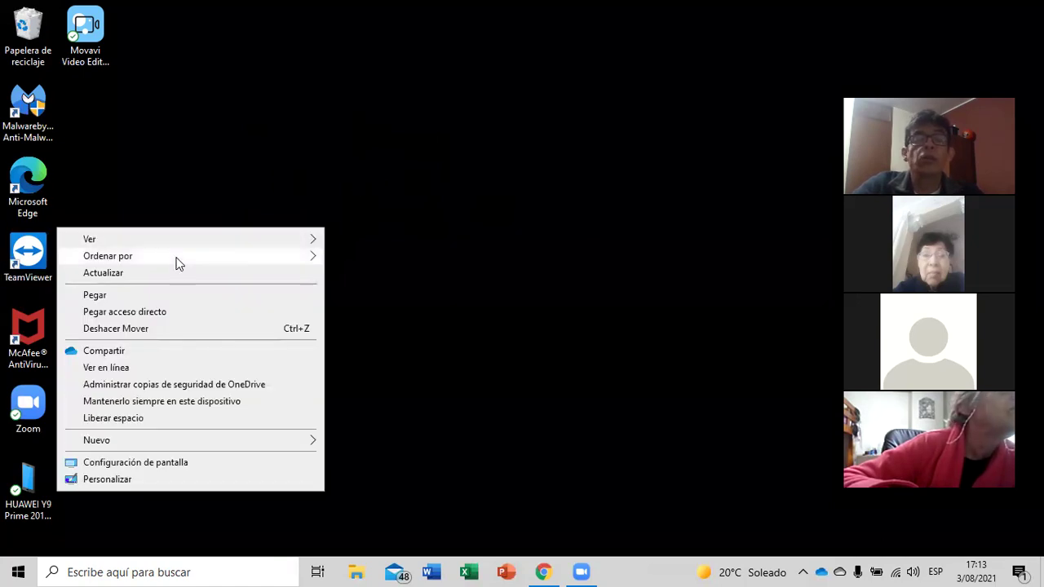
mouse_move(123, 440)
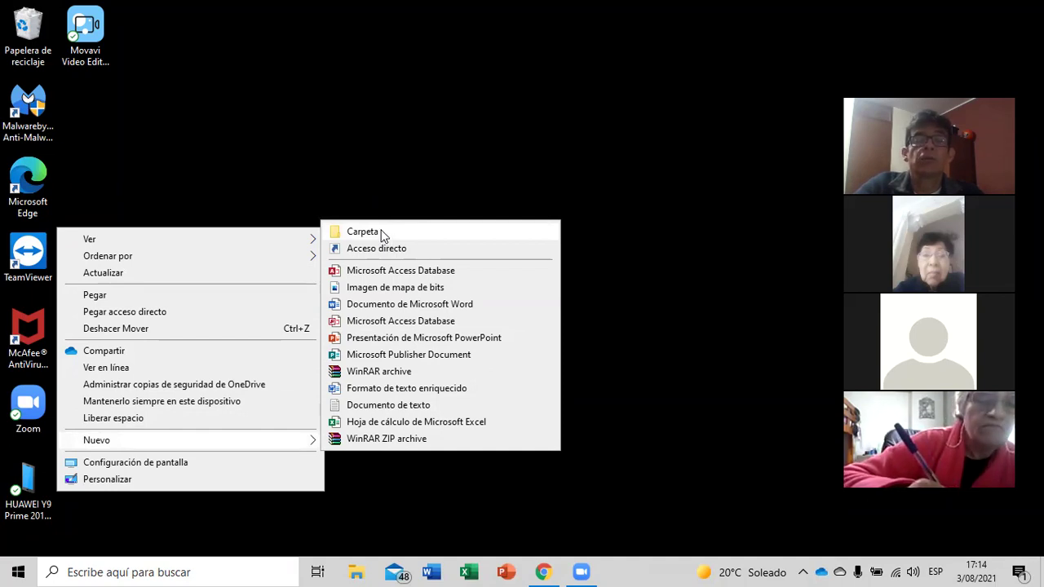
left_click(449, 111)
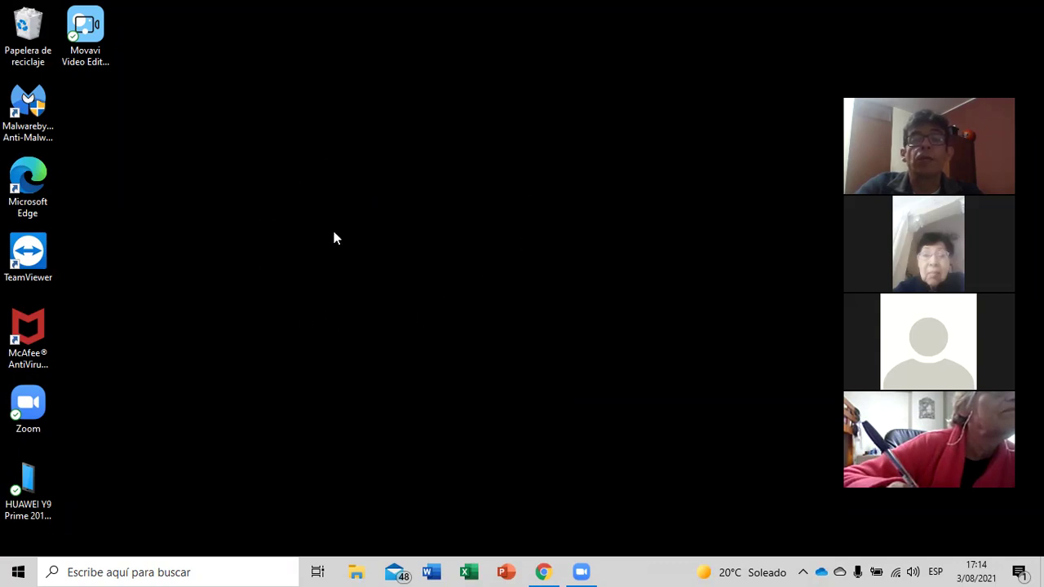
Step: Create a new folder on an empty area of the desktop
right_click(317, 209)
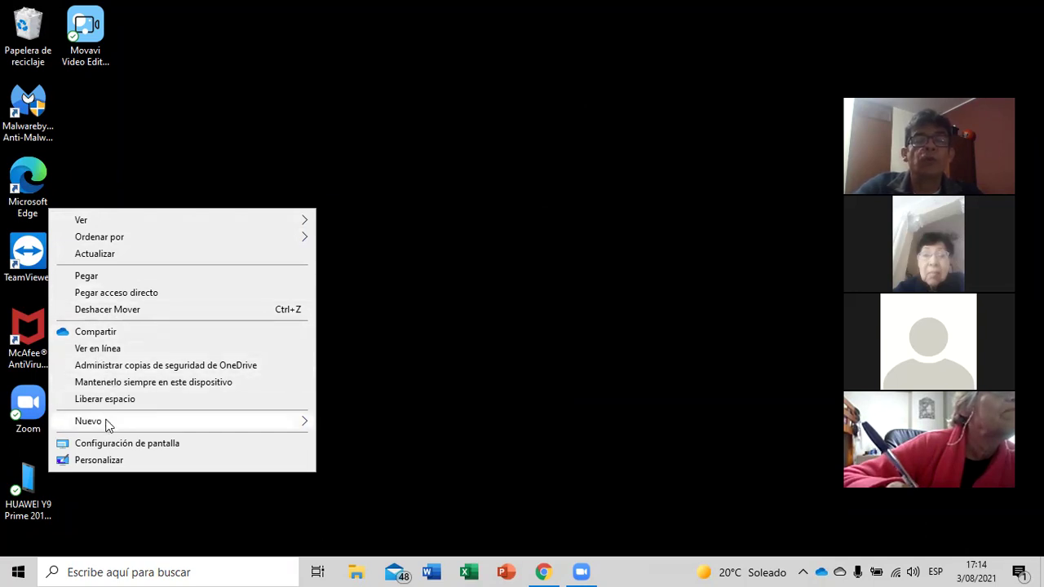
mouse_move(109, 423)
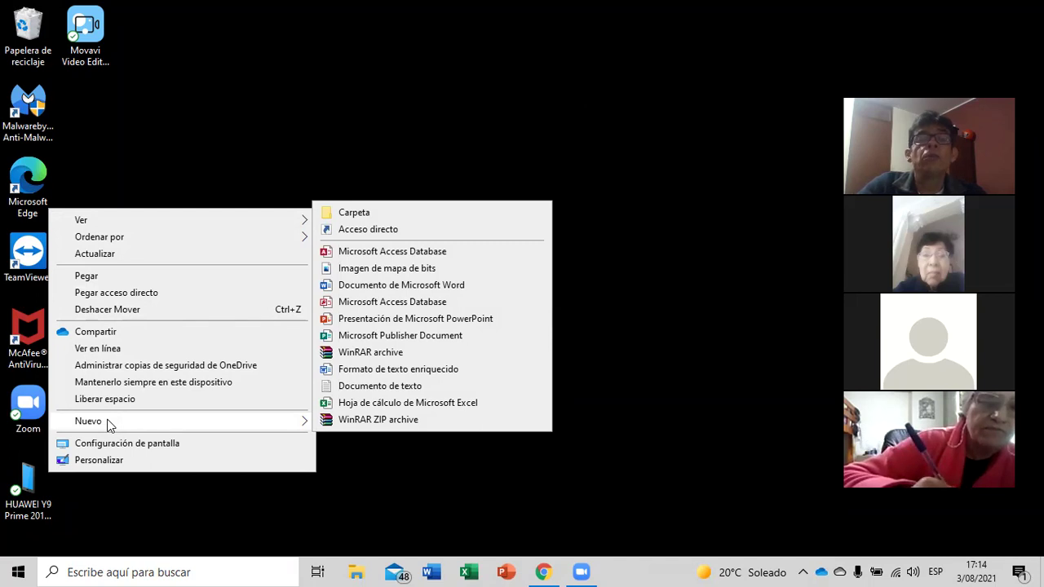
left_click(352, 212)
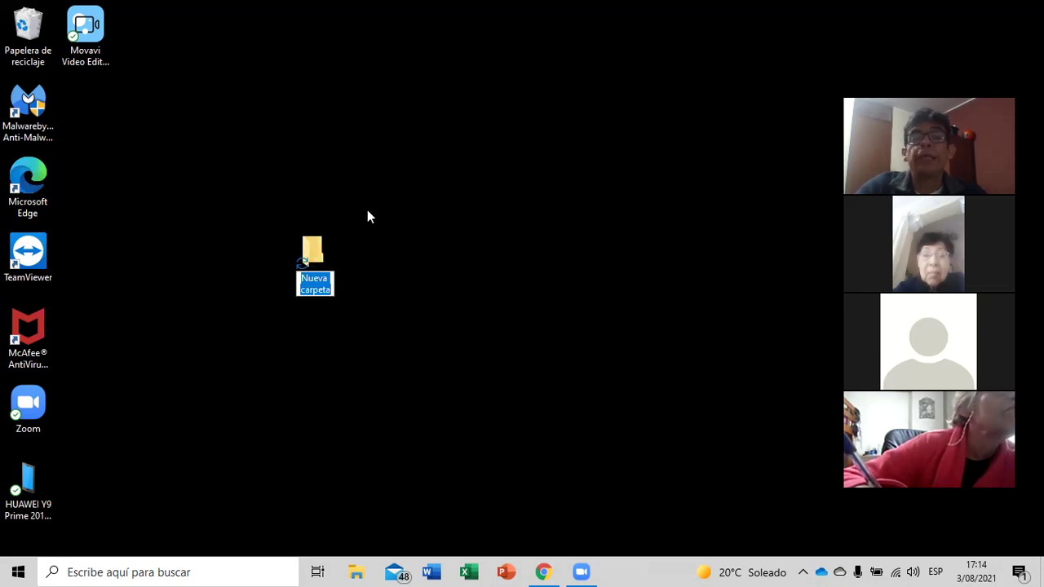
Step: Keep the new folder's default name, move it towards the middle of the desktop, and examine its context options
left_click_drag(330, 251, 433, 179)
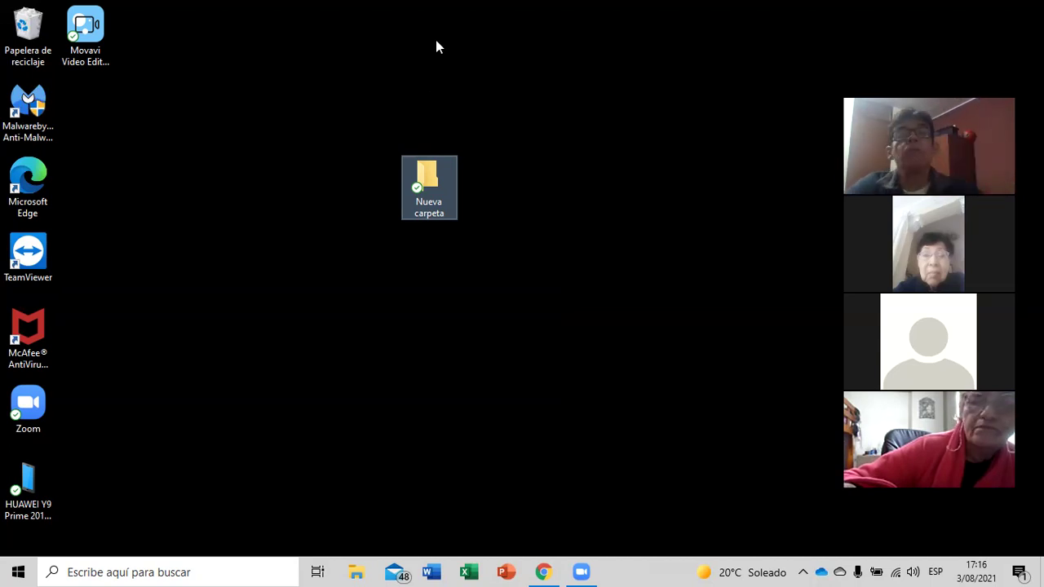
right_click(423, 185)
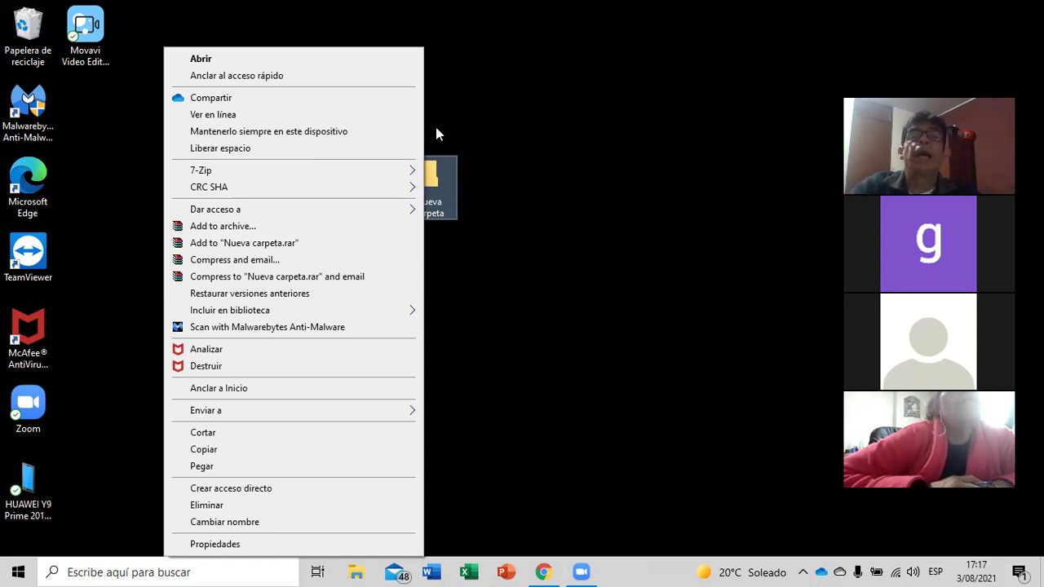
left_click(581, 136)
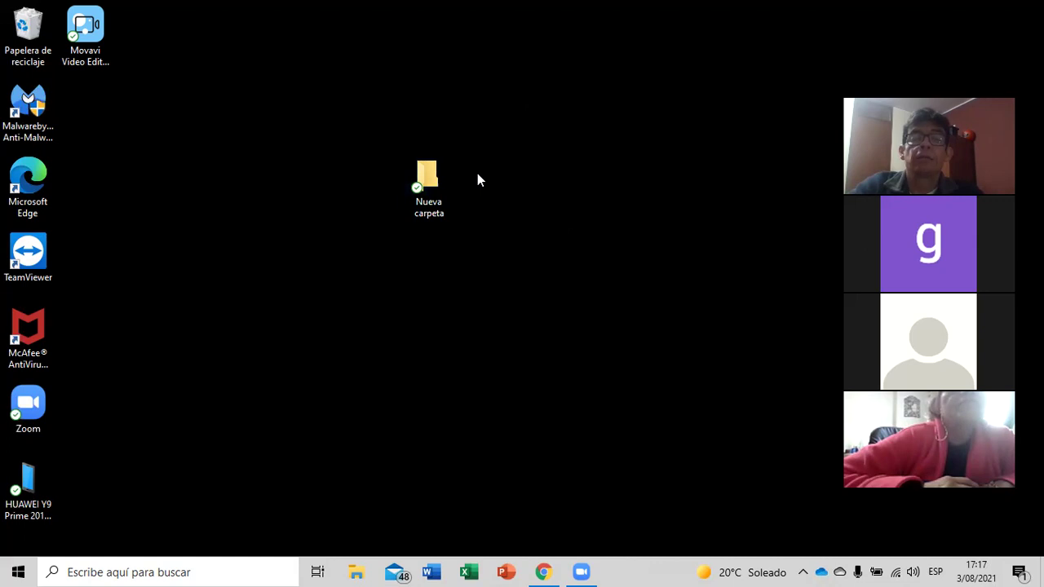
Step: Create a second folder on the desktop below the first one, keeping its default name
right_click(427, 296)
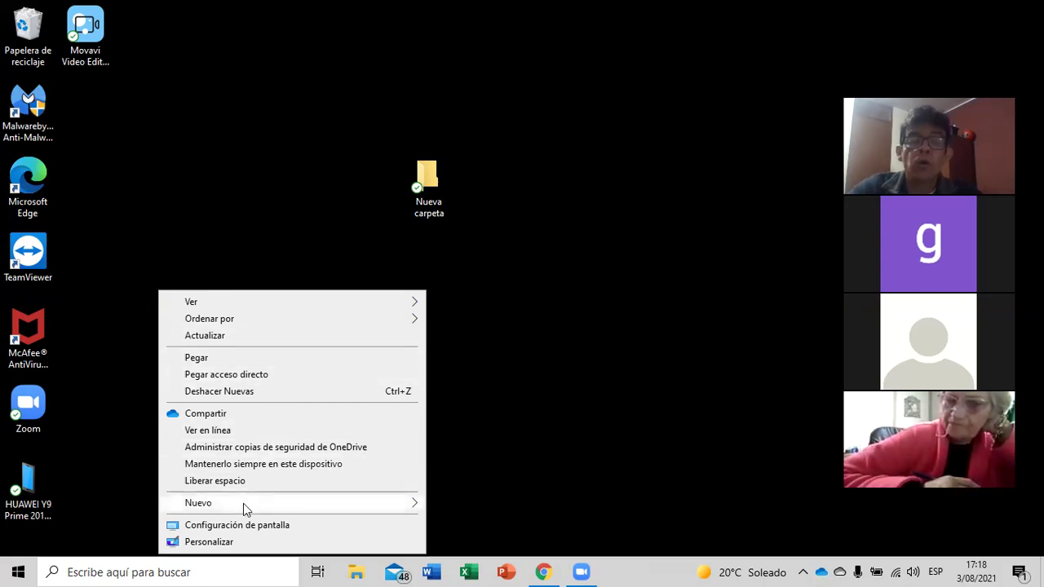
mouse_move(245, 503)
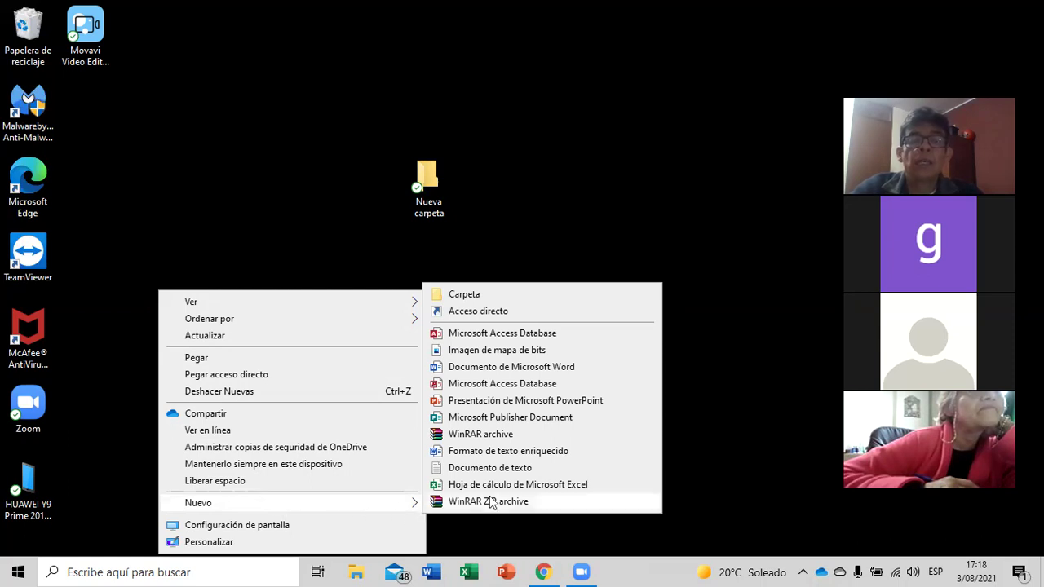
left_click(484, 296)
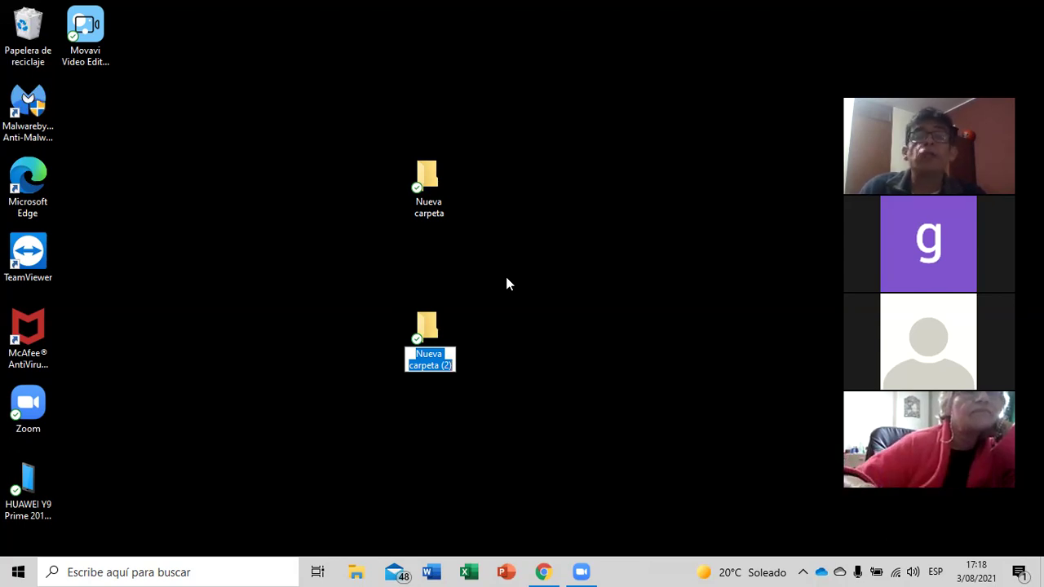
key("Return")
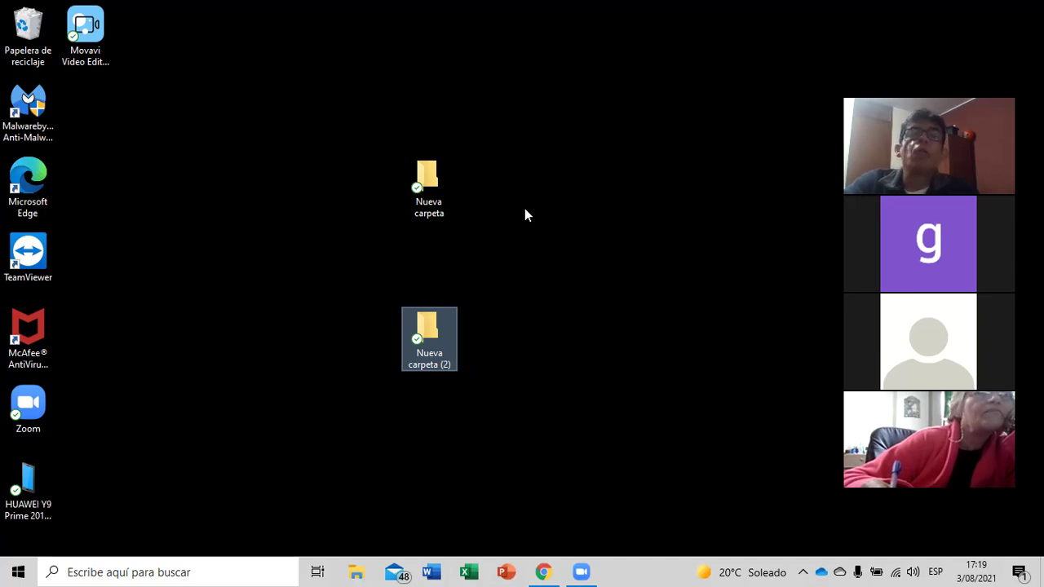
Step: Rename the Nueva carpeta folder as TELEFONOS and move it back to the upper middle of the desktop
right_click(429, 199)
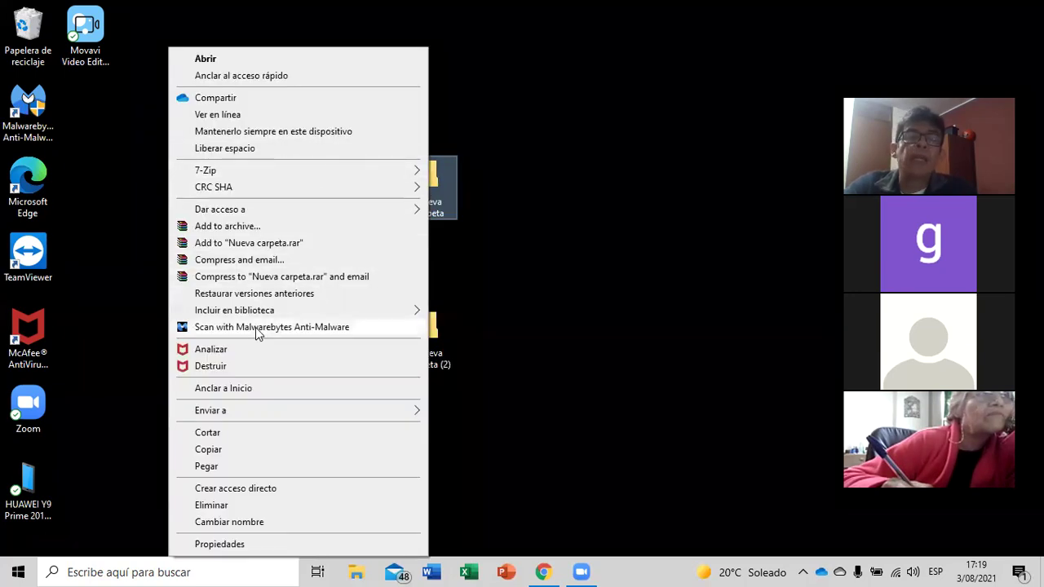
left_click(236, 521)
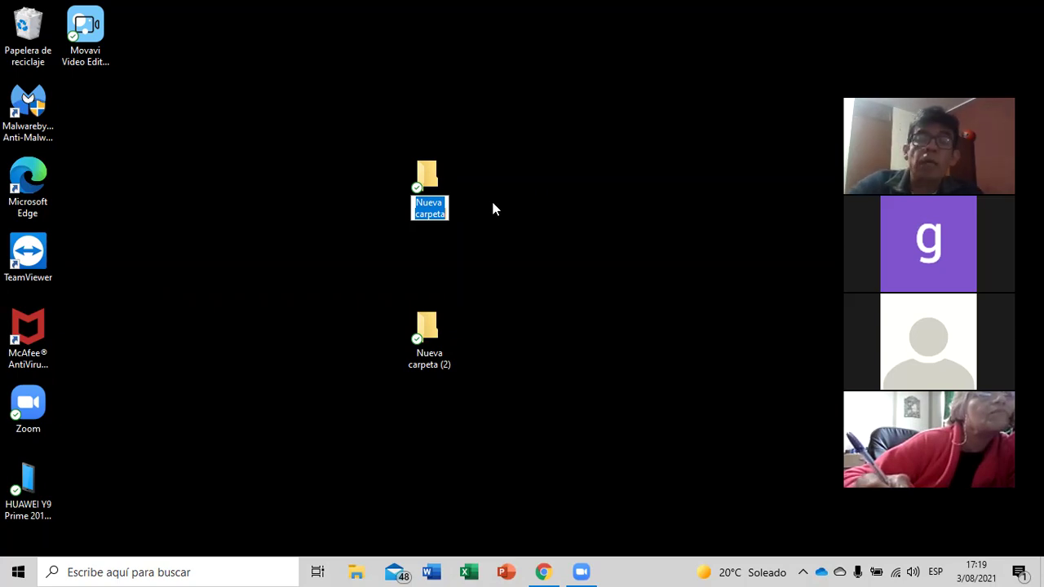
key("BackSpace")
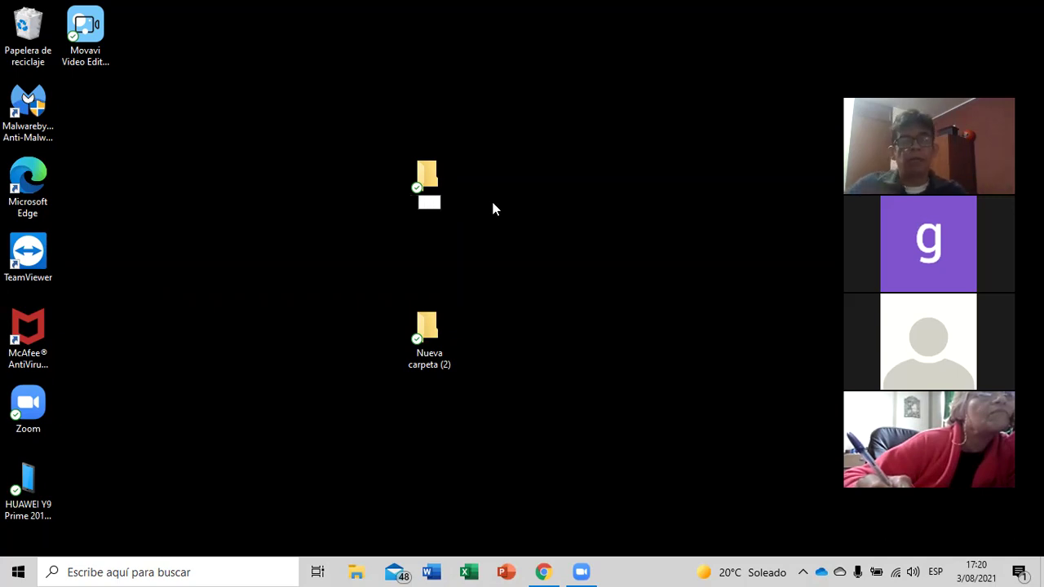
type("TE")
type("L")
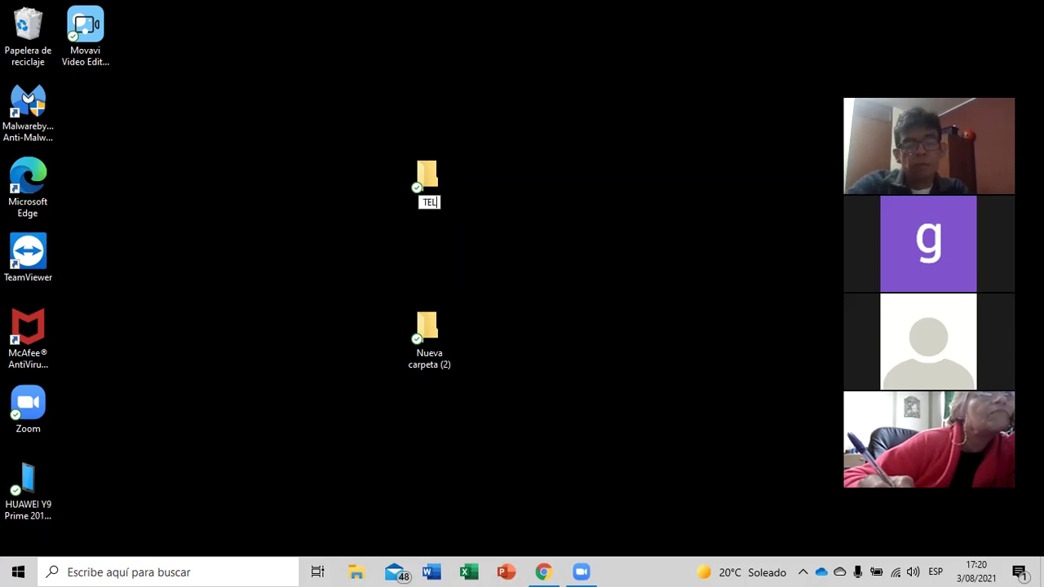
type("EFONOS")
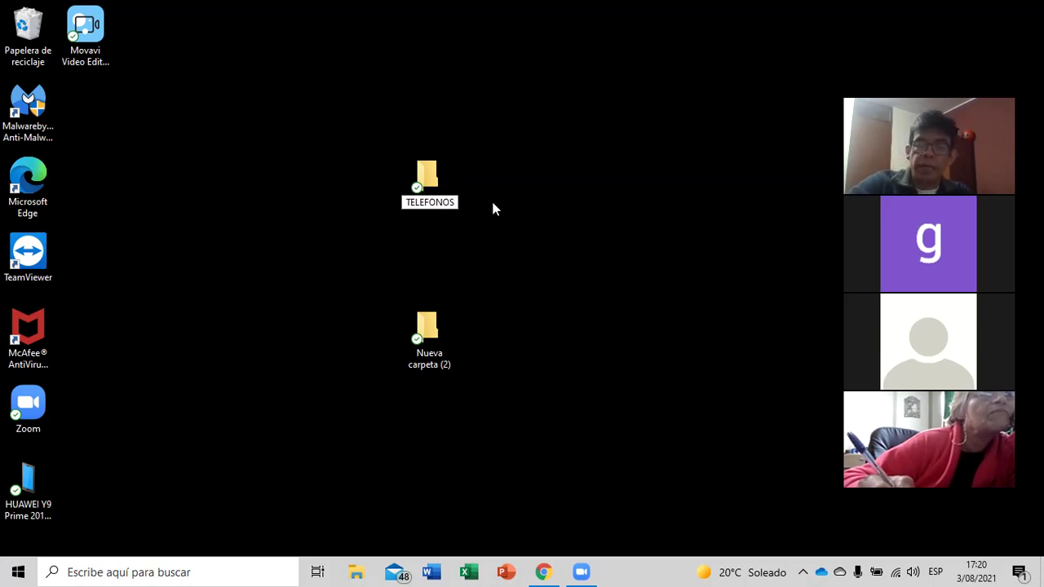
key("Return")
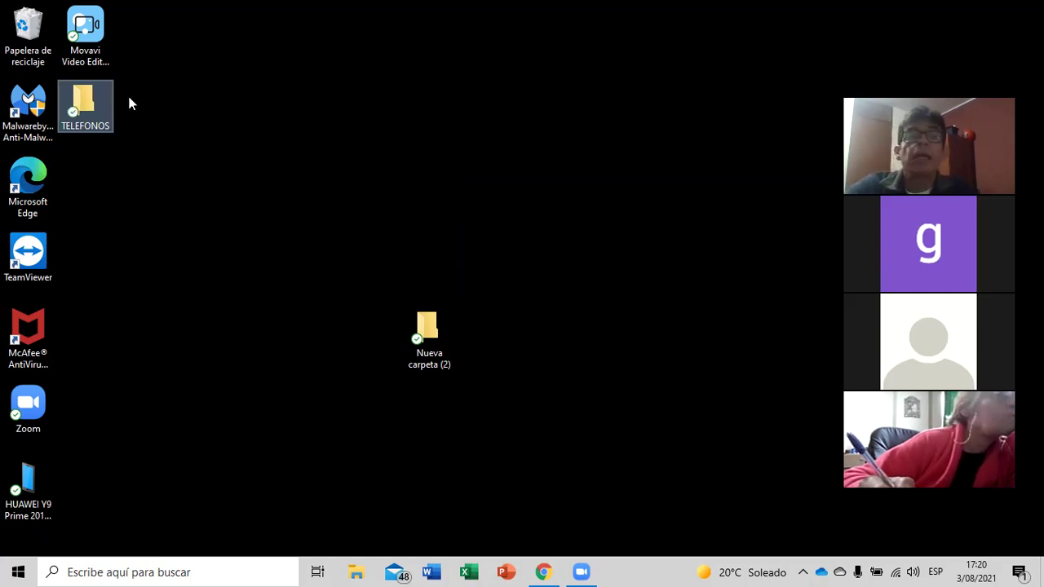
left_click_drag(107, 109, 433, 180)
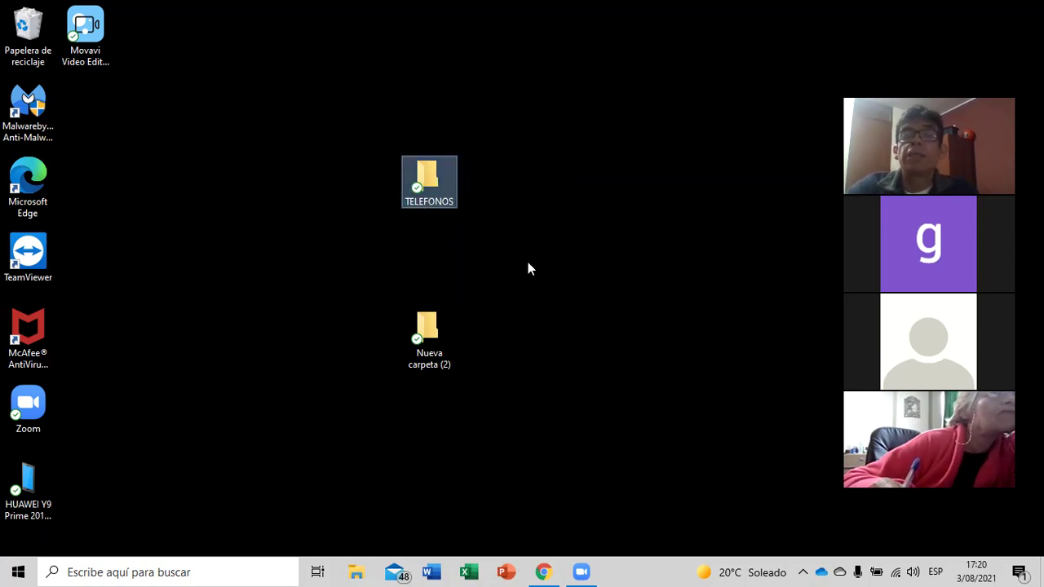
Step: Move the Nueva carpeta (2) folder beside TELEFONOS, rename it DIERECCIONES, and keep it next to TELEFONOS
left_click_drag(429, 334, 503, 170)
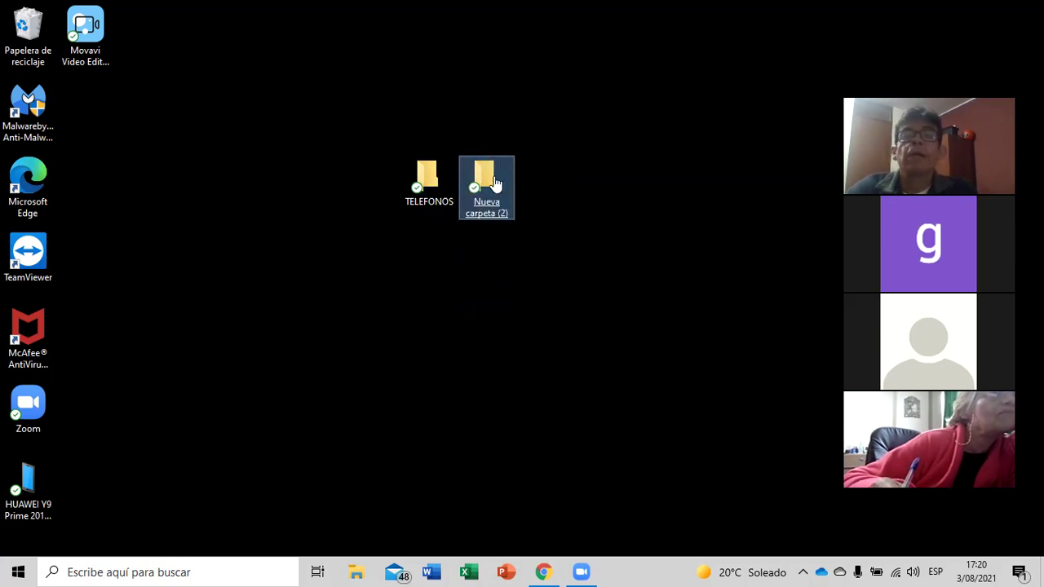
right_click(493, 176)
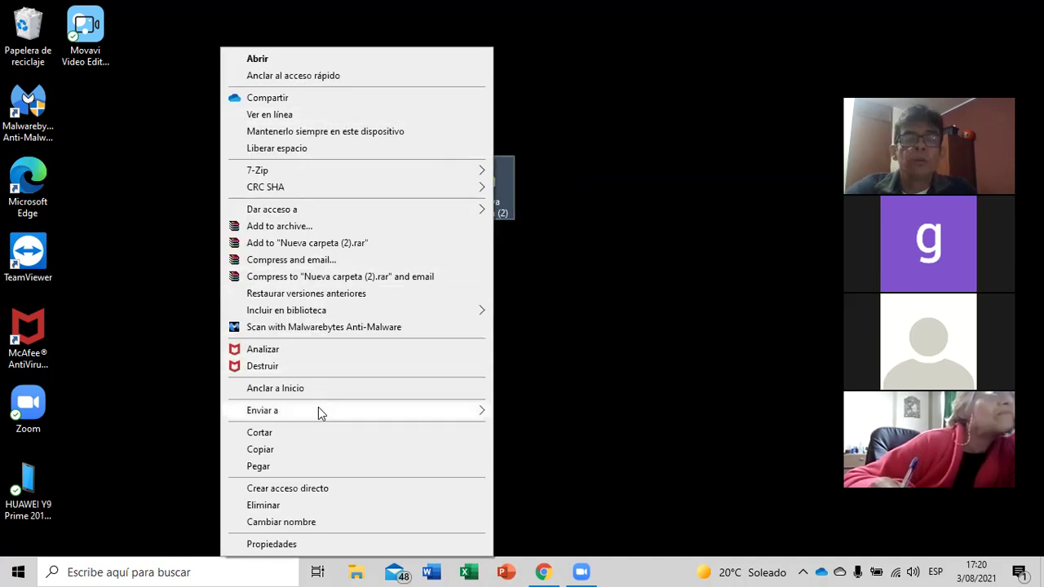
left_click(303, 524)
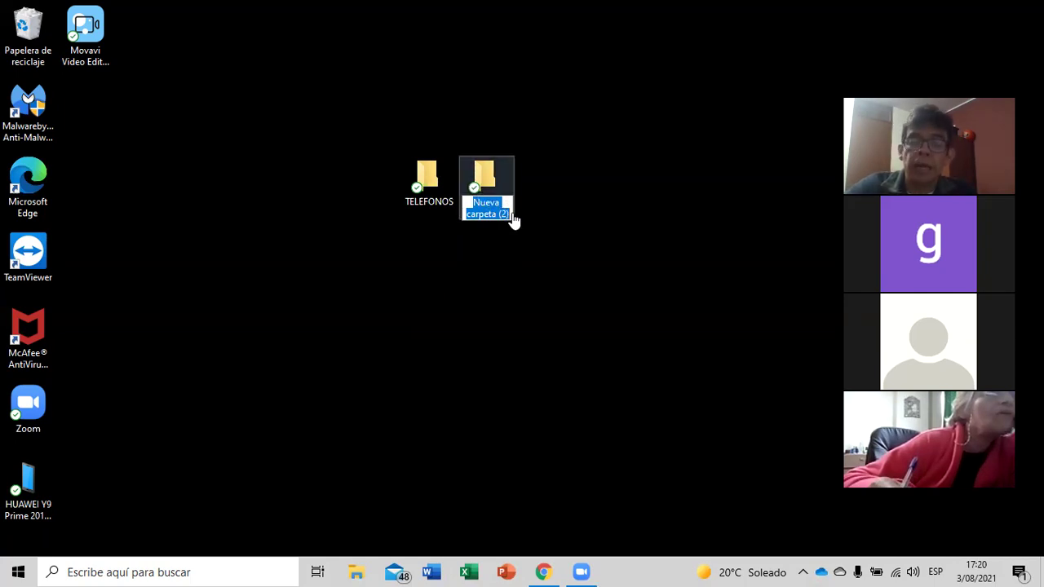
key("BackSpace")
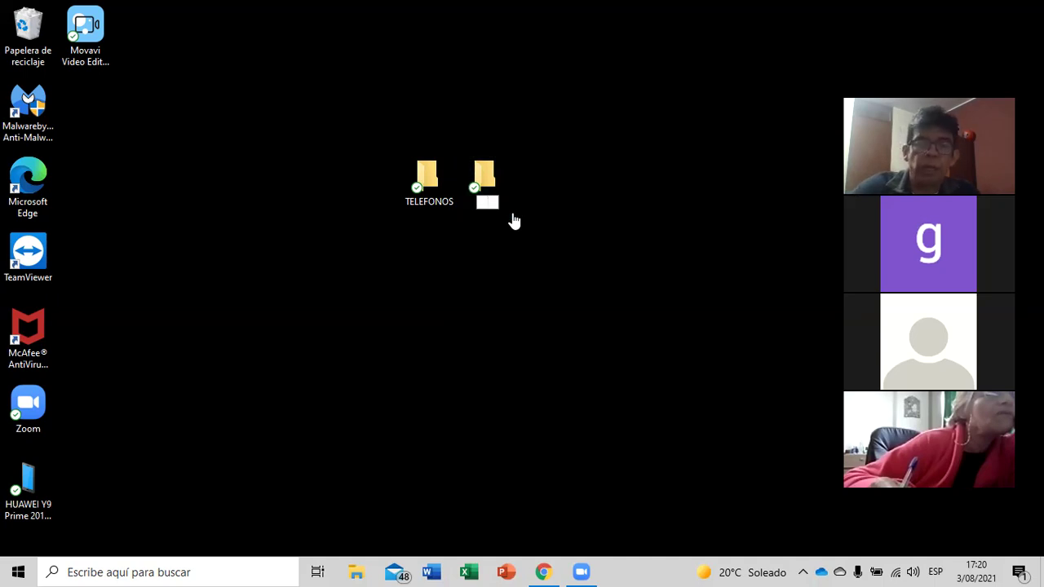
type("DIER")
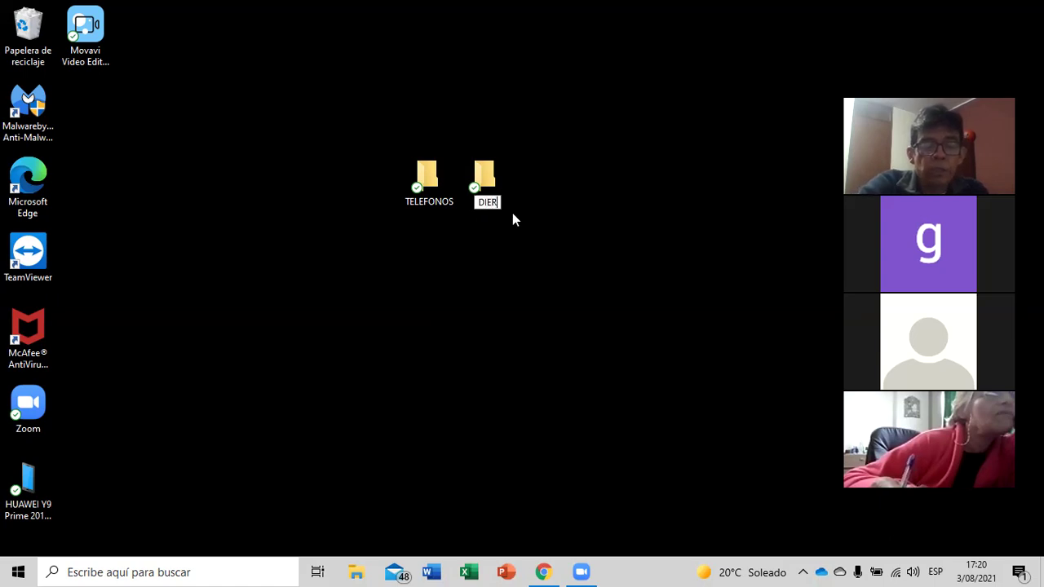
type("ECCIO")
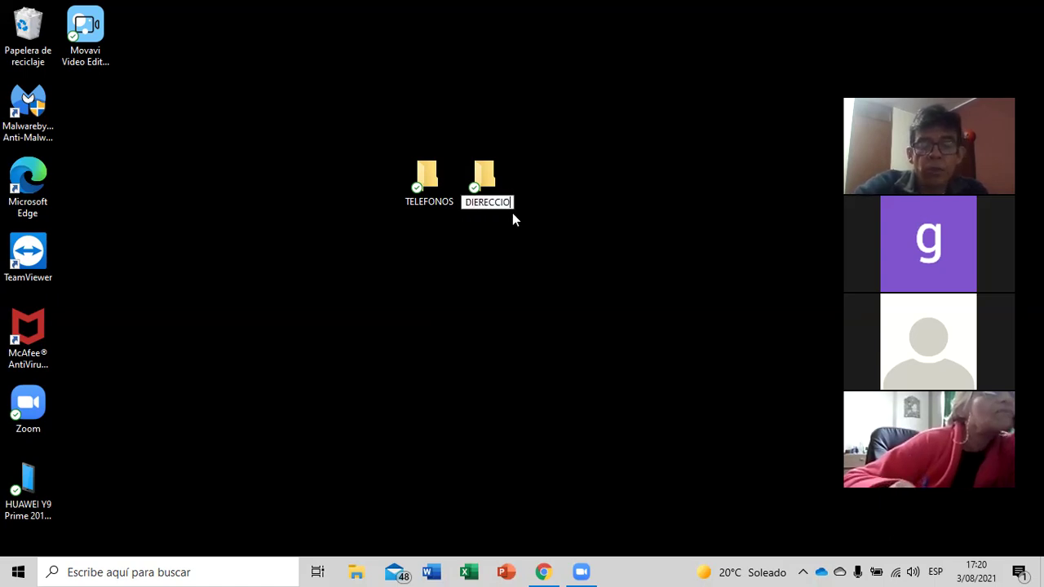
type("NES")
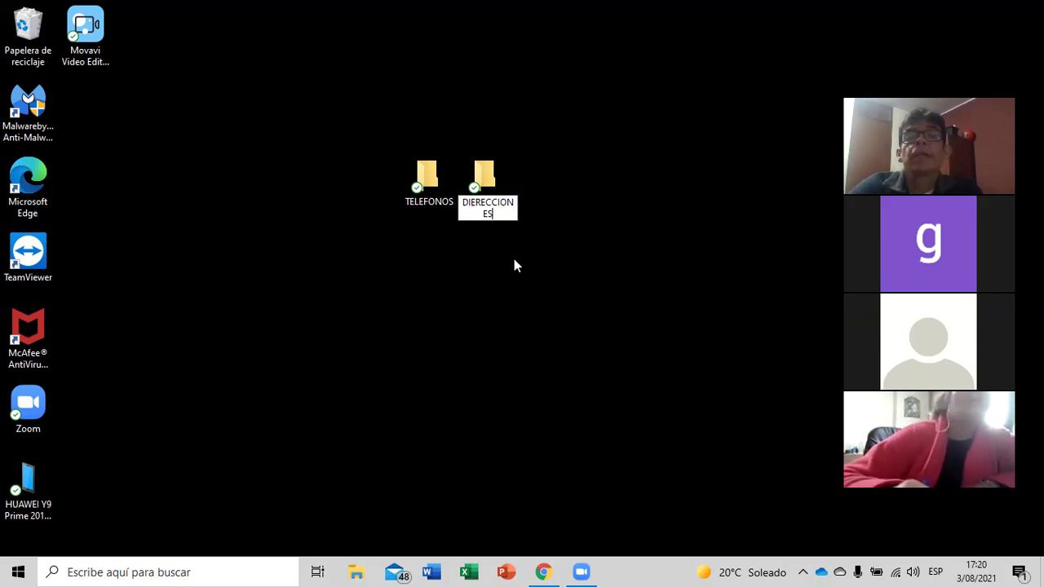
key("Return")
left_click_drag(89, 106, 499, 192)
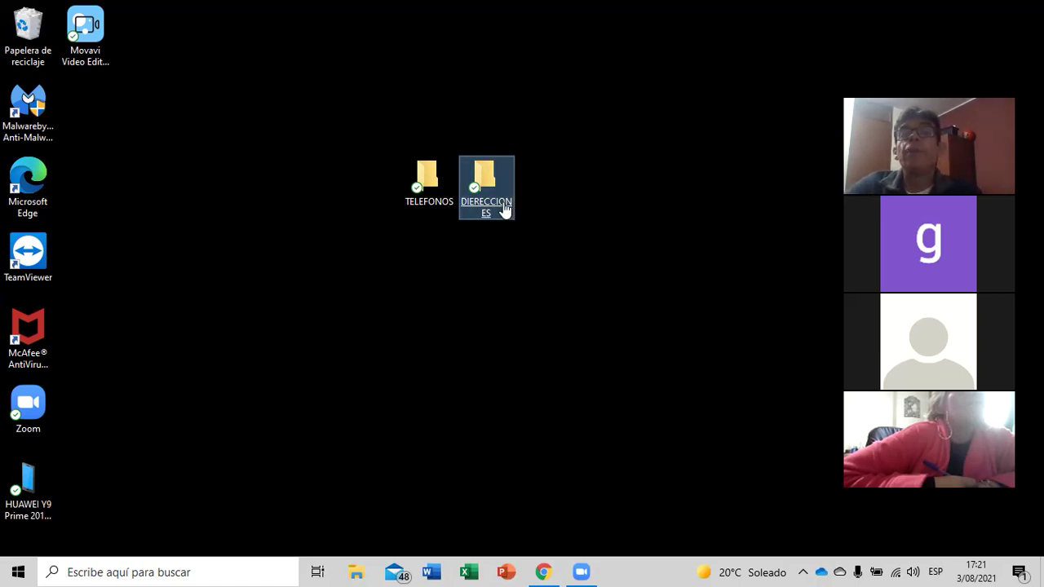
mouse_move(495, 186)
left_mouse_down()
mouse_move(585, 179)
mouse_move(577, 155)
mouse_move(503, 184)
left_mouse_up()
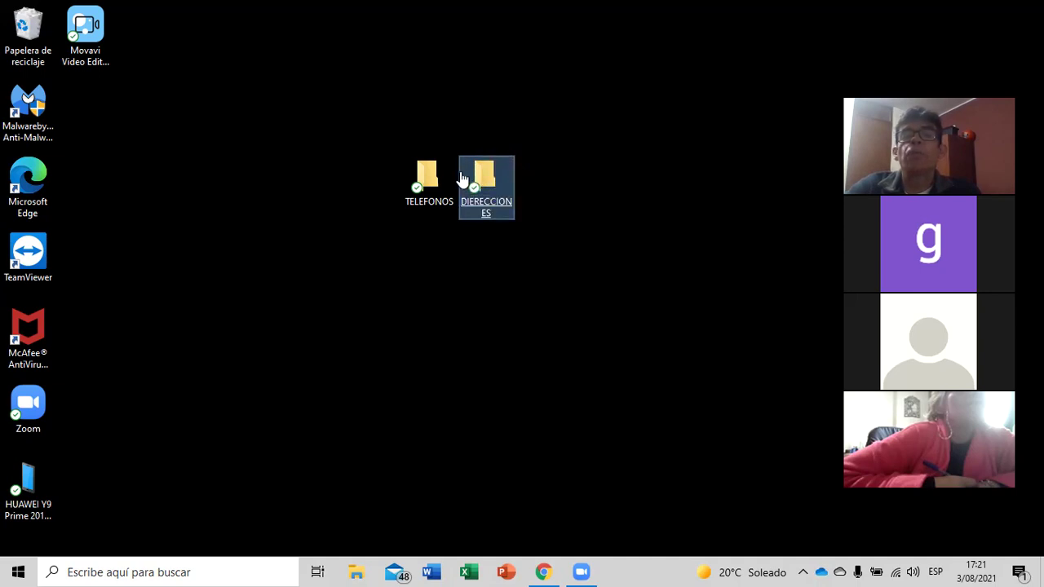
Step: Rearrange the two desktop folders, placing TELEFONOS near the upper middle and DIERECCIONES directly below it near the taskbar
left_click_drag(427, 178, 341, 185)
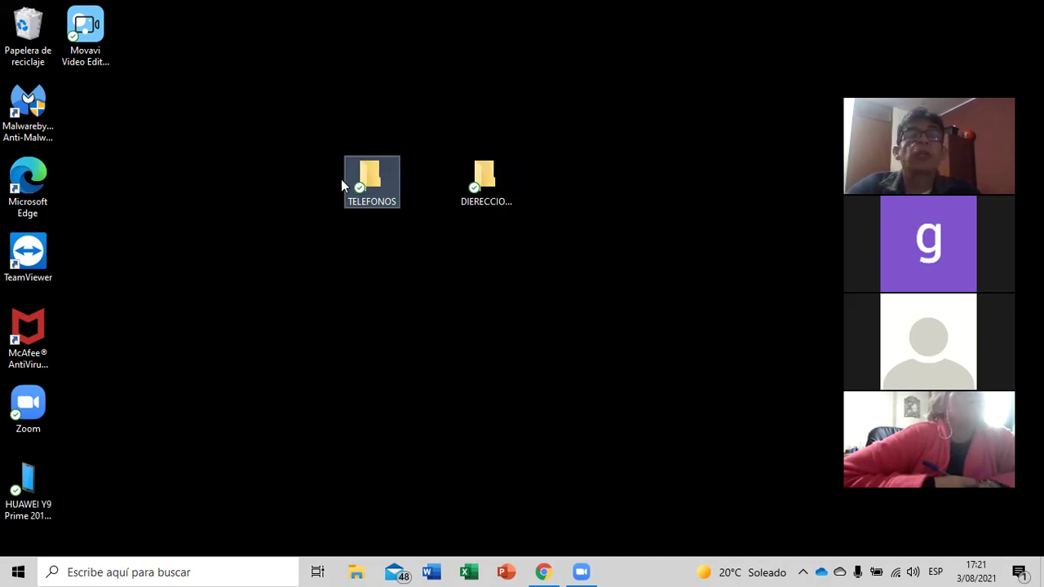
left_click_drag(491, 183, 531, 361)
left_click(371, 186)
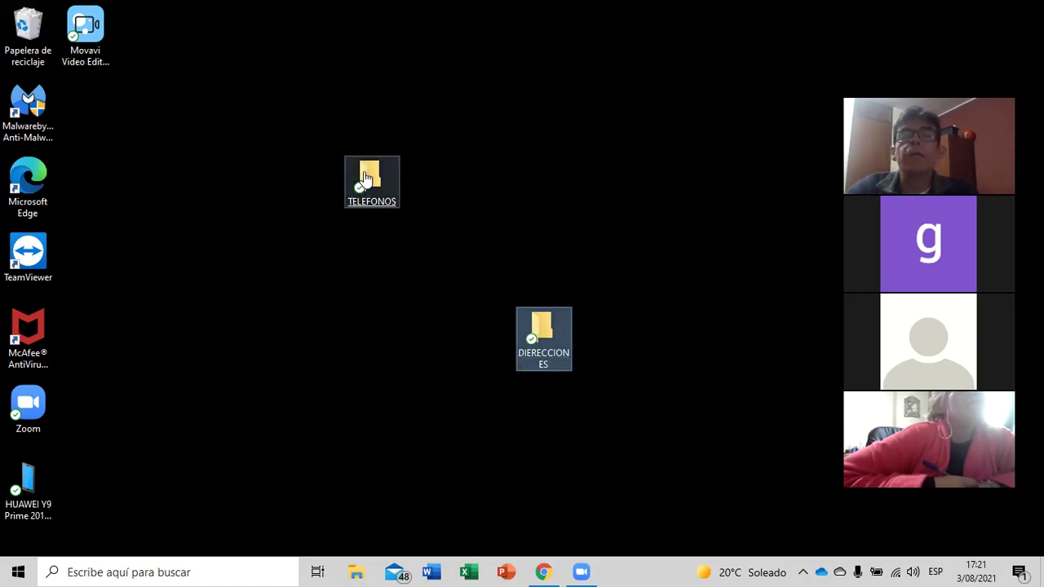
left_click_drag(371, 186, 493, 72)
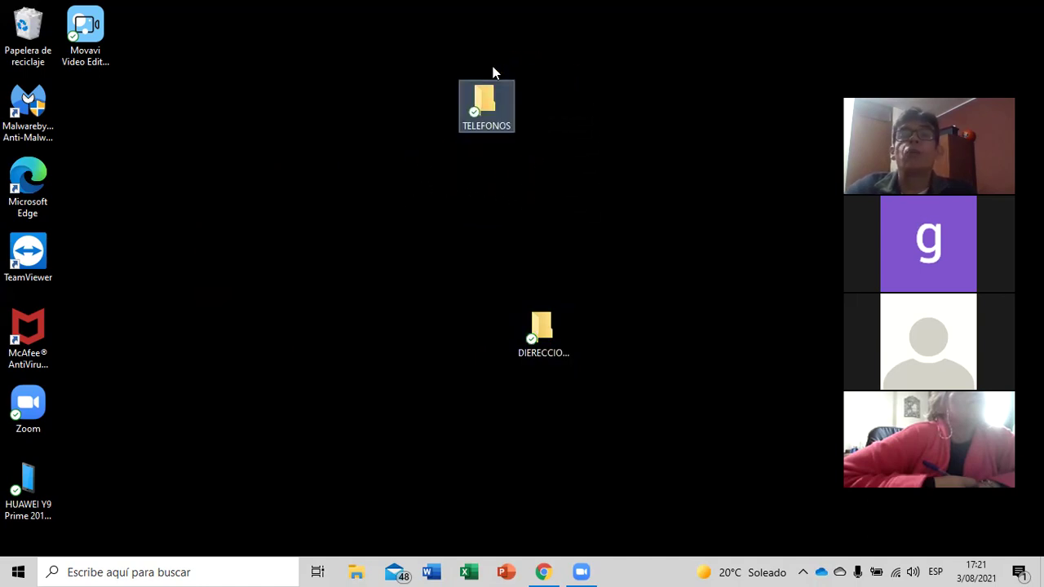
left_click(541, 326)
left_click_drag(541, 326, 462, 447)
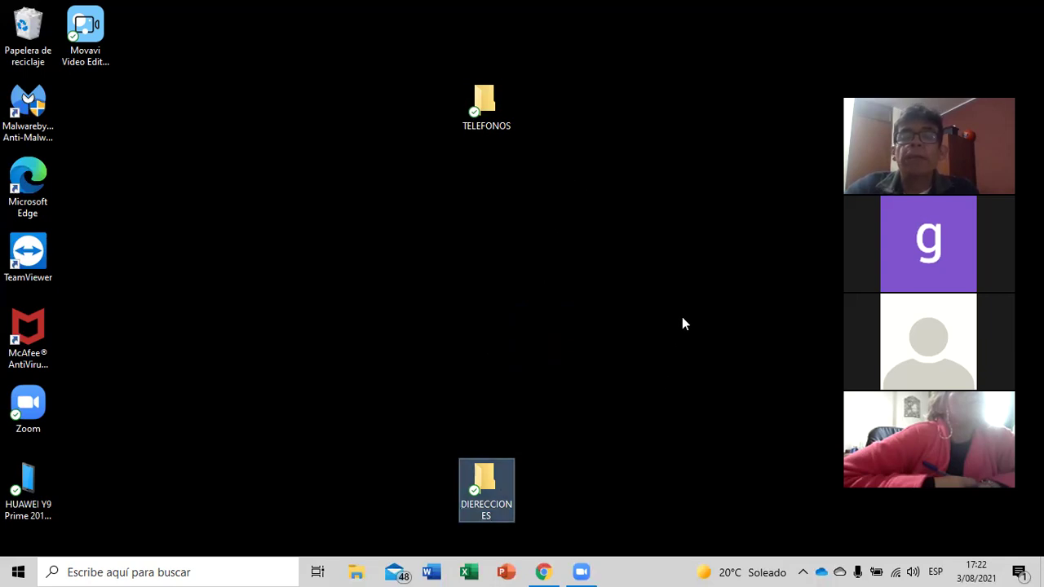
Step: Move the DIERECCIONES folder into the TELEFONOS folder on the desktop
left_click(498, 114)
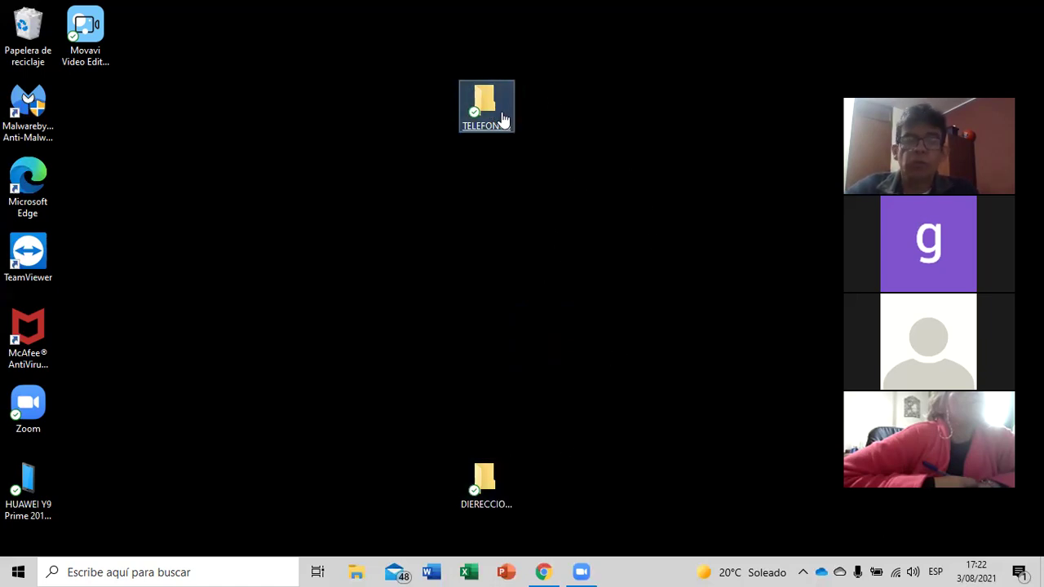
left_click(487, 482)
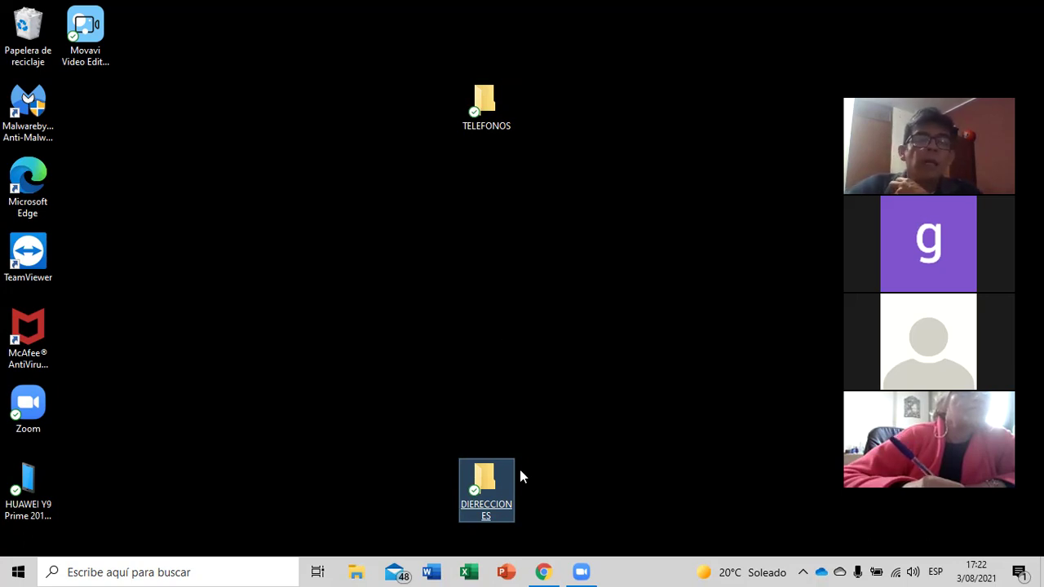
left_click_drag(495, 484, 496, 92)
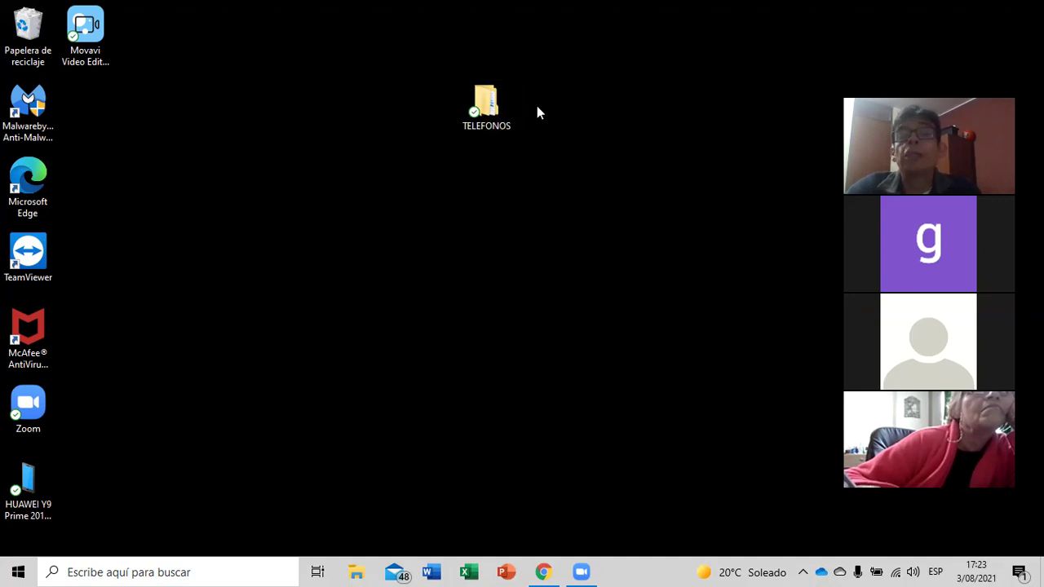
Step: Open TELEFONOS through its context options, look inside its DIERECCIONES subfolder, and go back to TELEFONOS
left_click(488, 113)
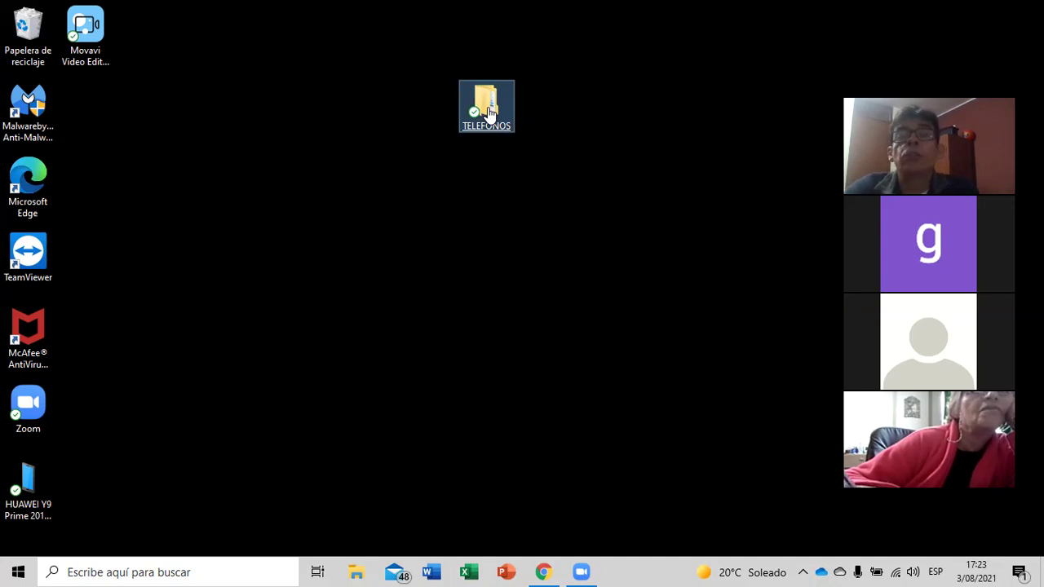
right_click(487, 108)
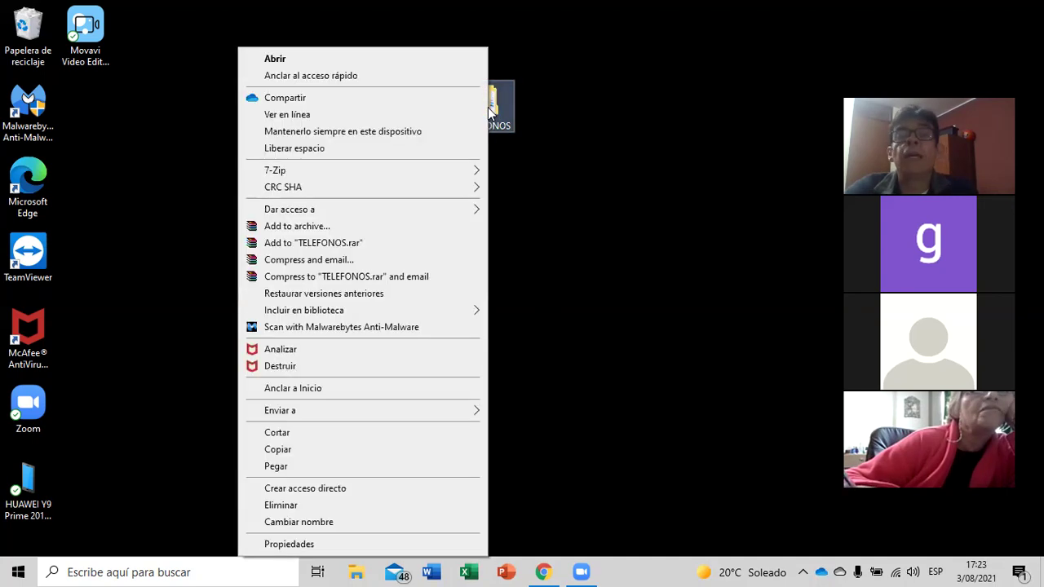
left_click(285, 59)
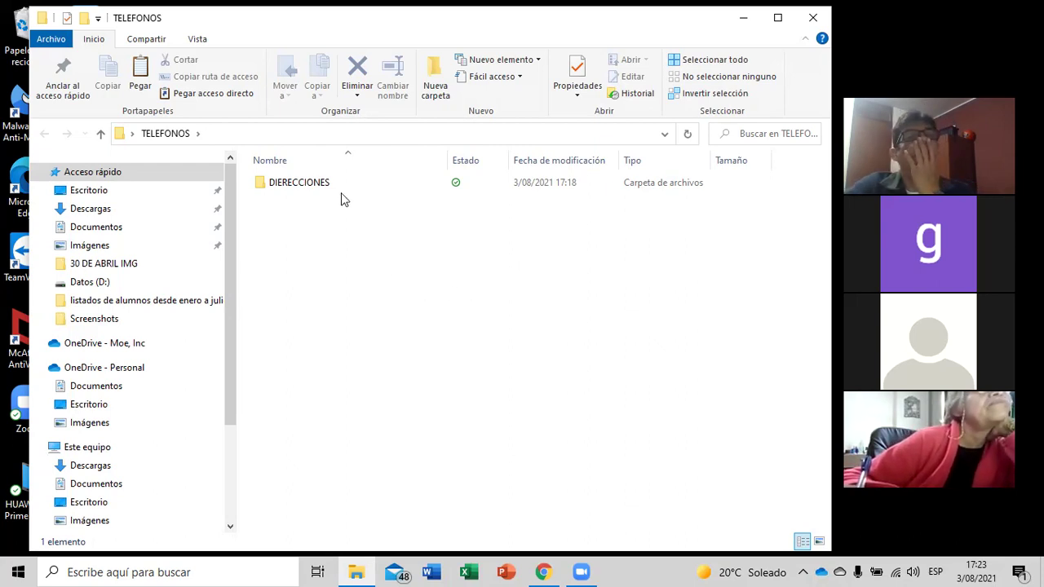
double_click(294, 187)
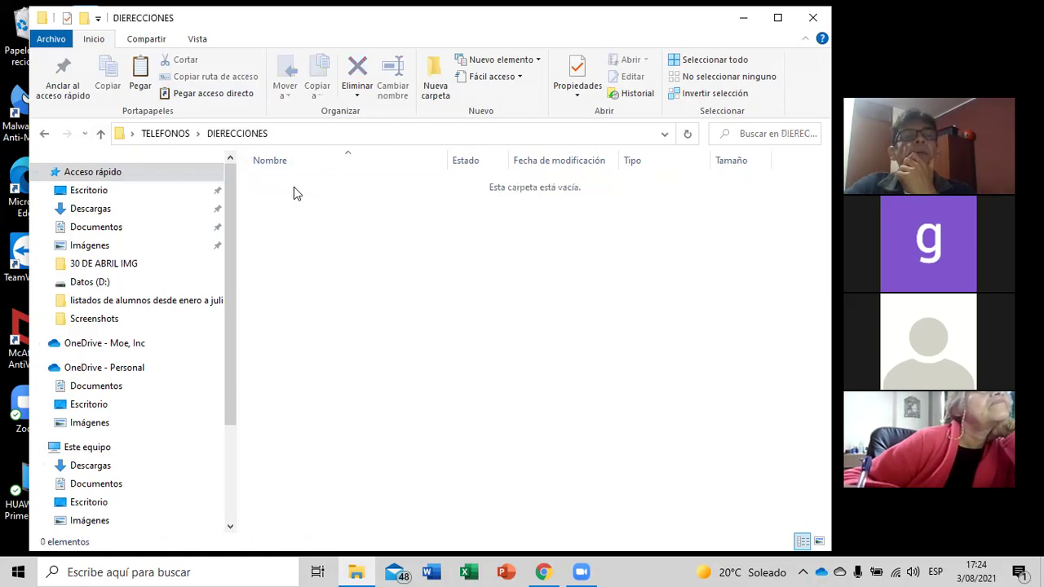
left_click(45, 135)
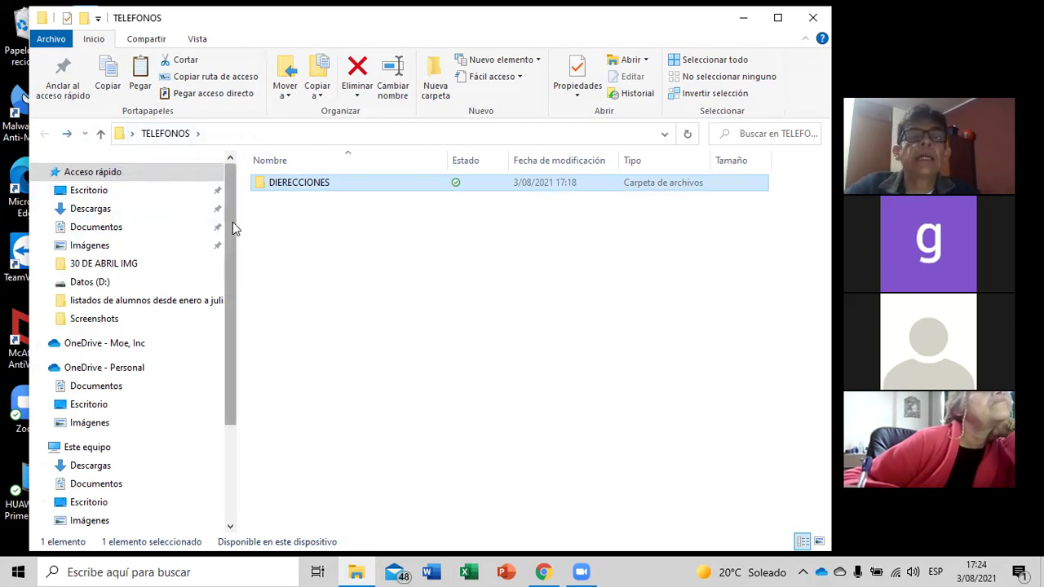
Step: Browse to Escritorio in the folder window, open TELEFONOS from there to view its contents, and minimize the window
mouse_move(226, 225)
left_mouse_down()
mouse_move(221, 347)
mouse_move(240, 236)
left_mouse_up()
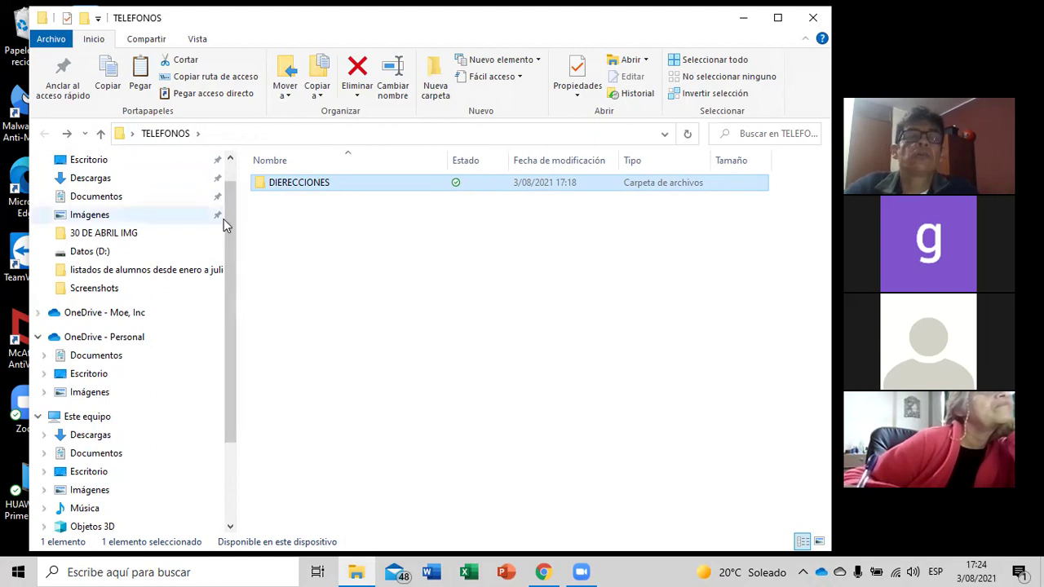
left_click(88, 161)
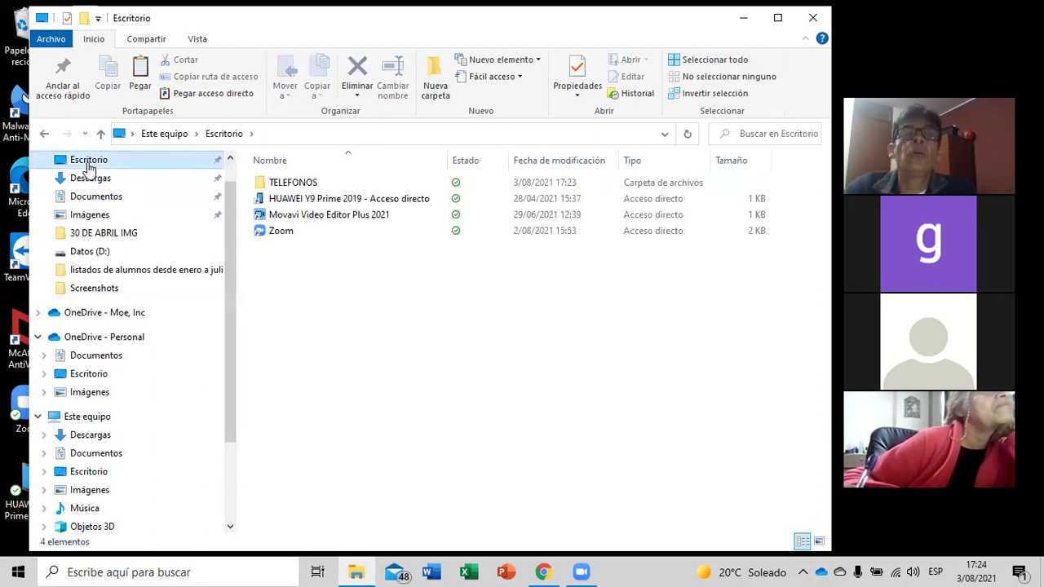
left_click(295, 185)
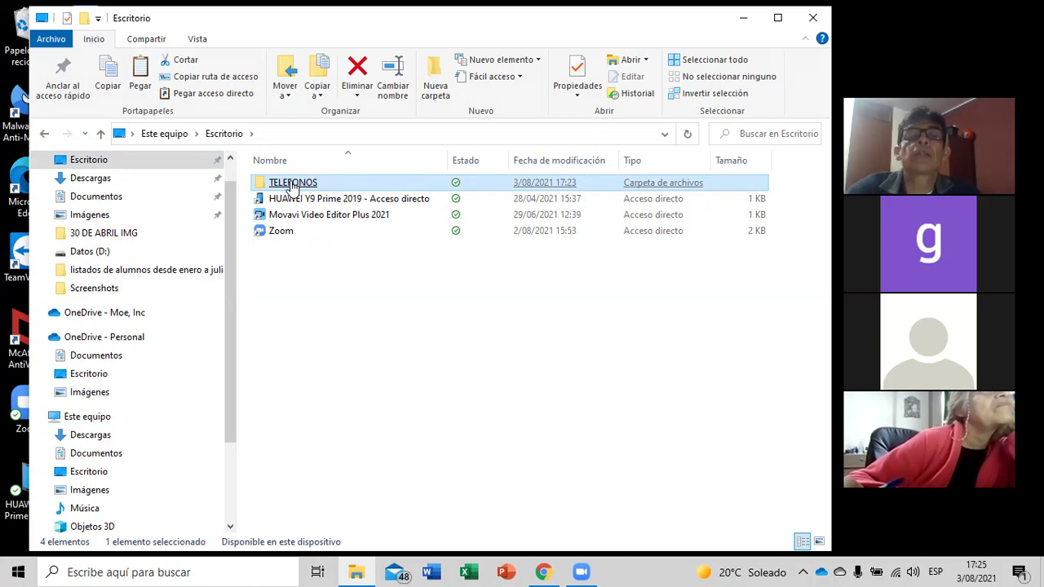
double_click(291, 186)
left_click(291, 186)
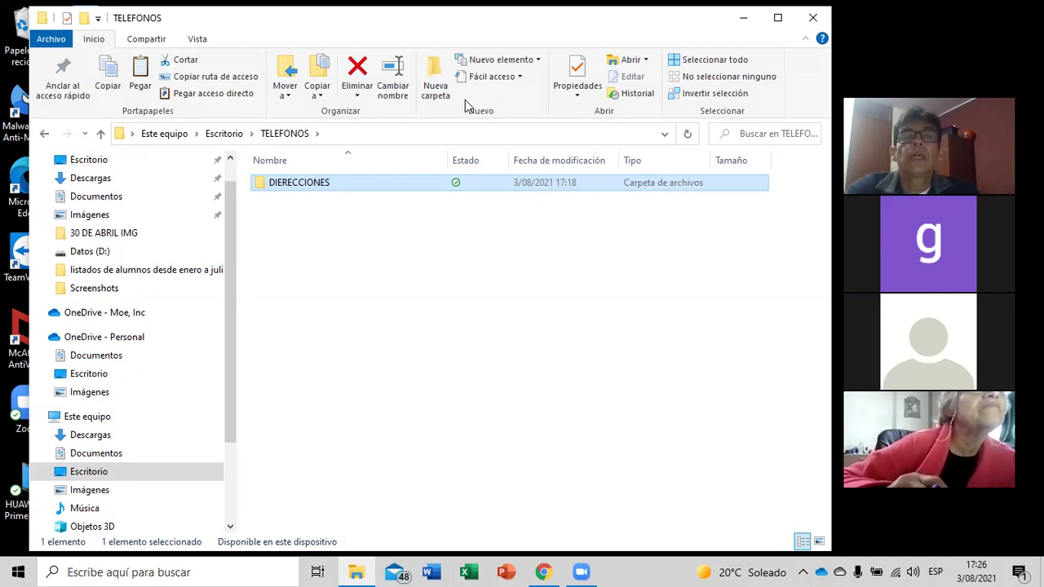
left_click(745, 17)
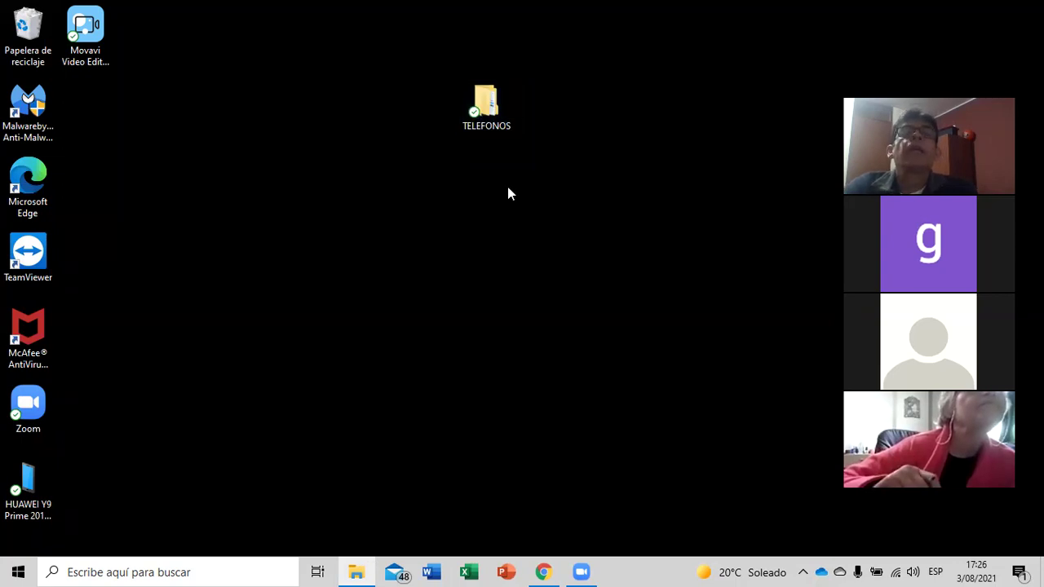
Step: Open TELEFONOS from its desktop icon, switch to the Escritorio location, and reopen TELEFONOS from that listing
double_click(492, 113)
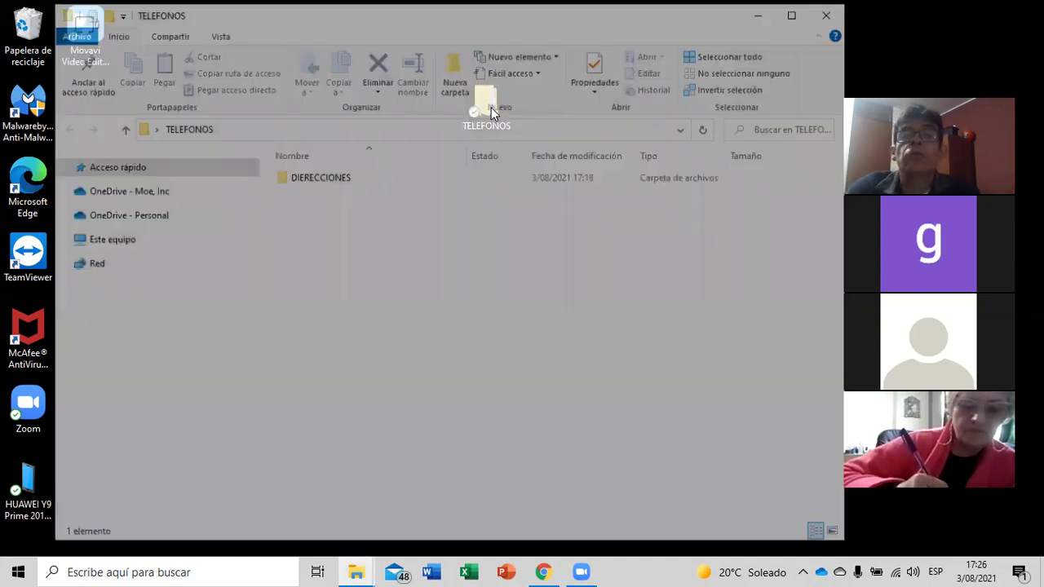
left_click(316, 182)
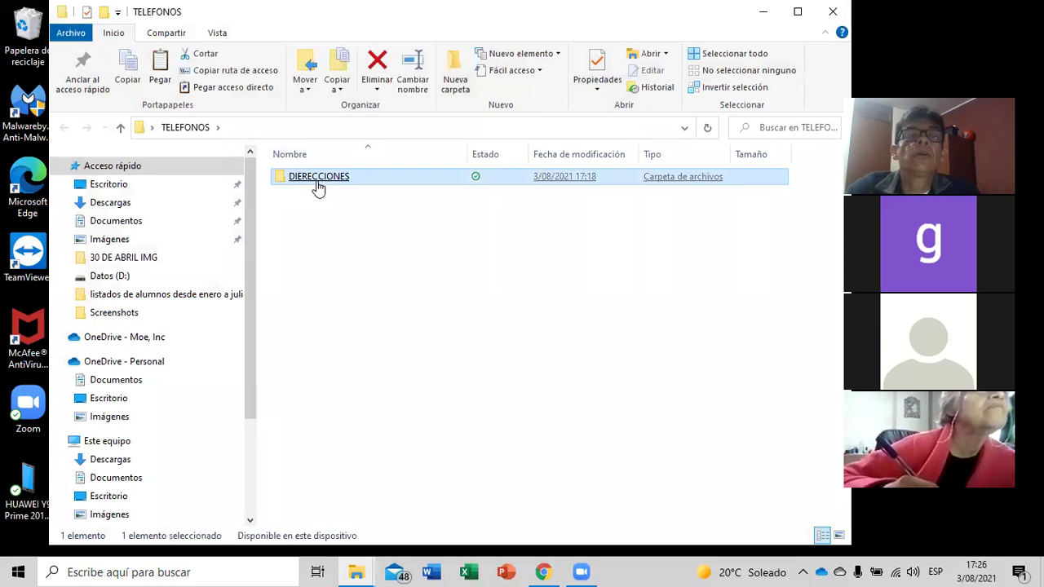
left_click(114, 186)
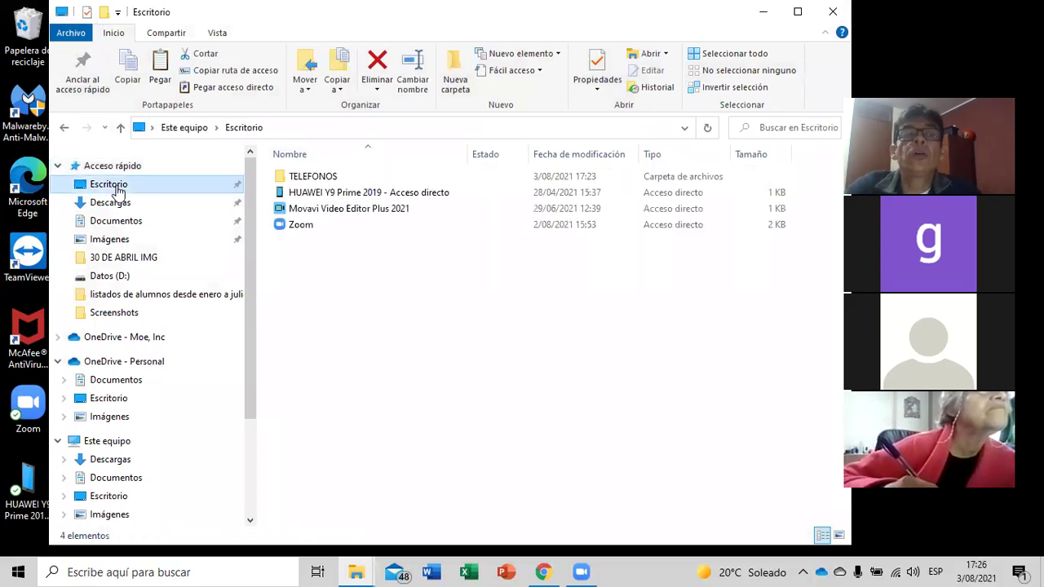
left_click(302, 181)
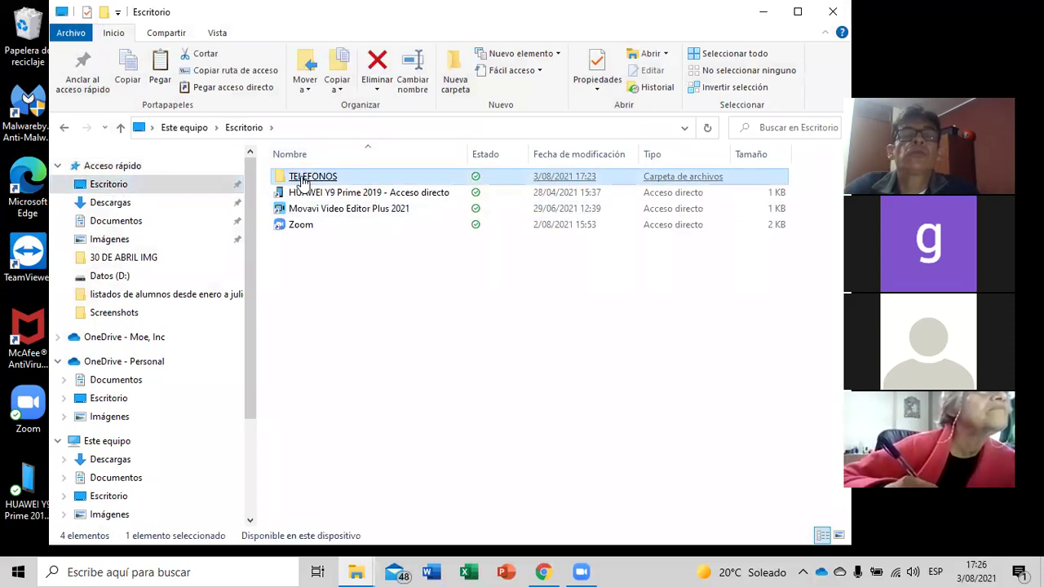
double_click(303, 181)
left_click(301, 181)
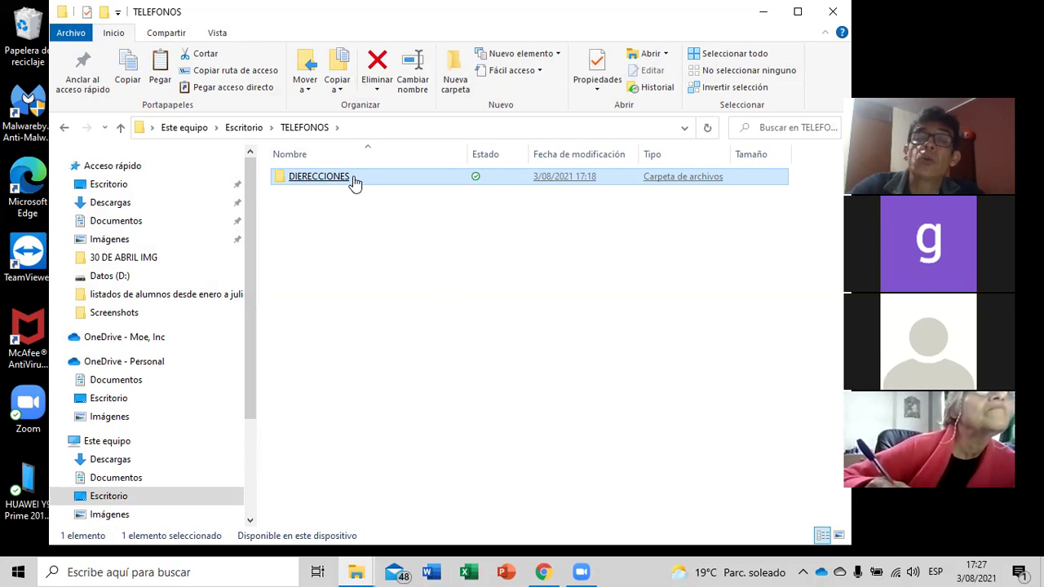
Step: Move DIERECCIONES out of TELEFONOS to Escritorio, minimize the window, and select the moved folder on the desktop
left_click_drag(355, 183, 112, 189)
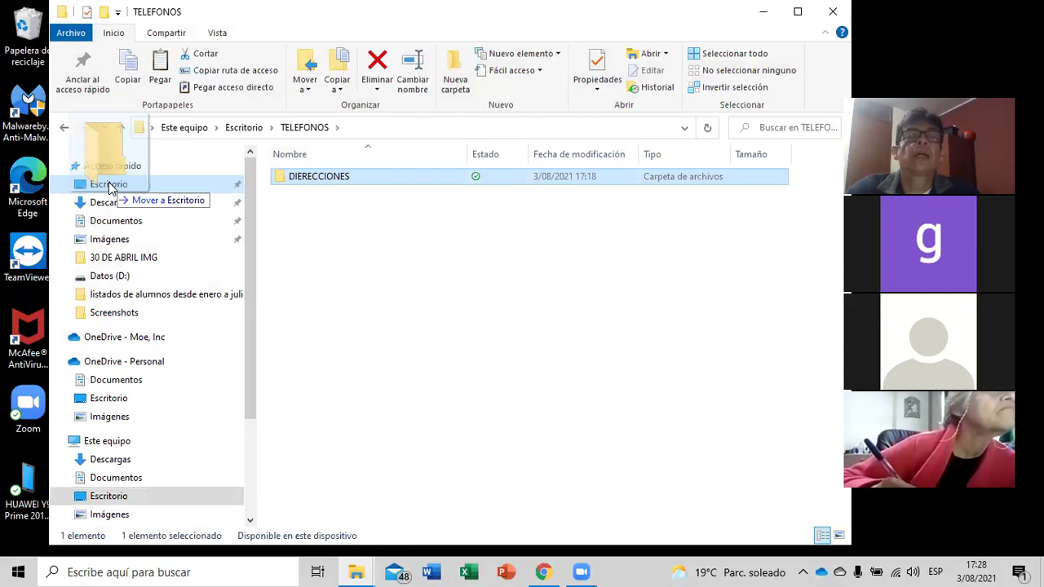
left_click_drag(112, 189, 111, 191)
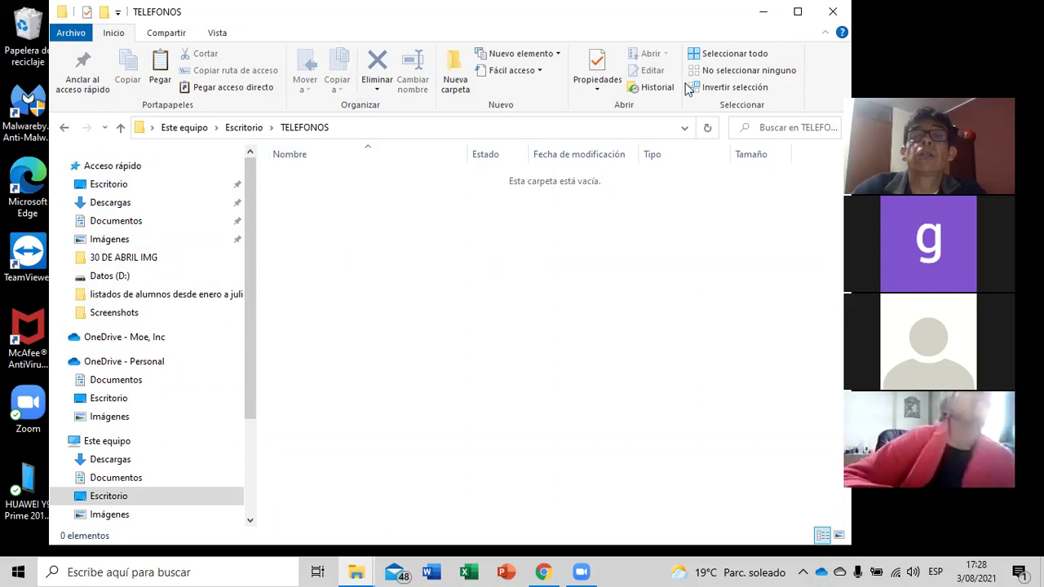
left_click(764, 15)
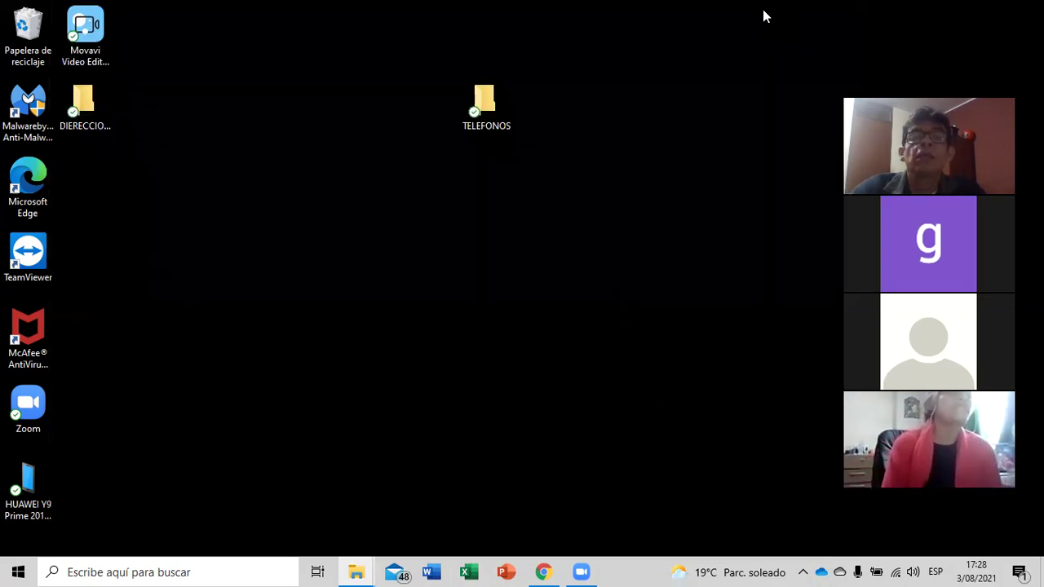
left_click(110, 124)
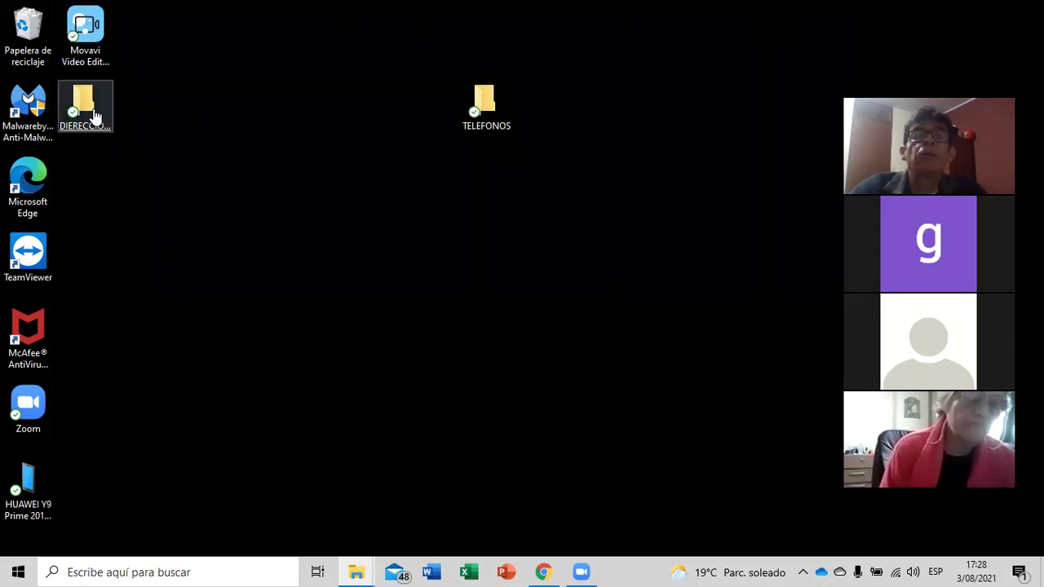
Step: Reposition DIERECCIONES on the desktop near TELEFONOS and move TELEFONOS farther away to leave a gap between them
left_click_drag(110, 125, 417, 111)
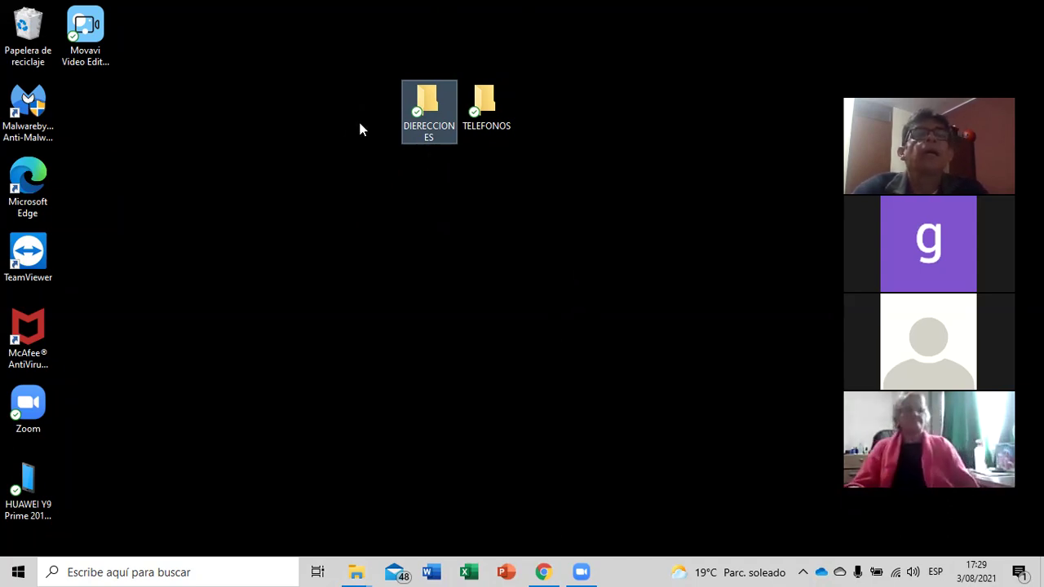
left_click(494, 110)
left_click_drag(497, 109, 555, 99)
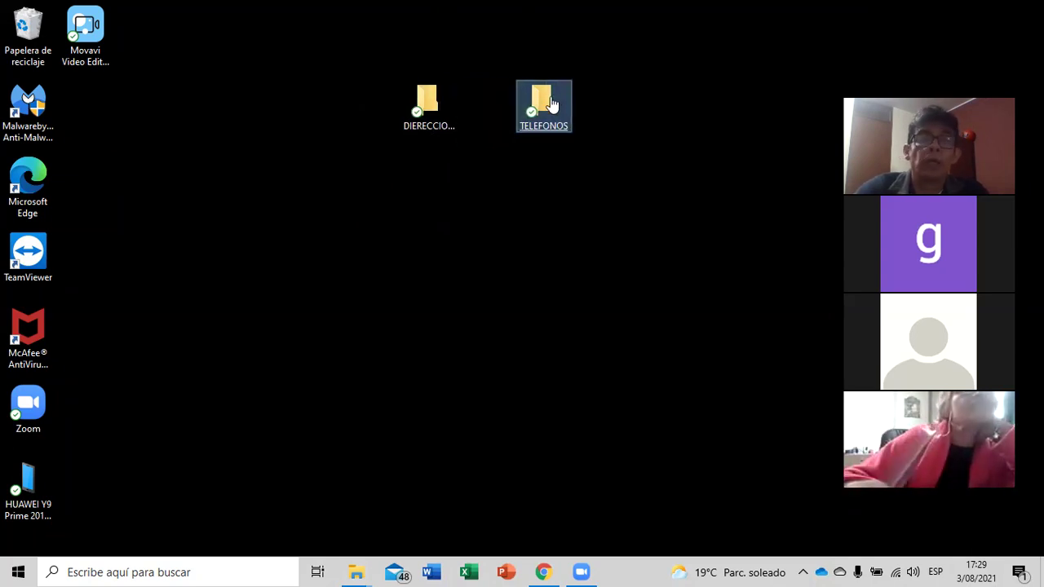
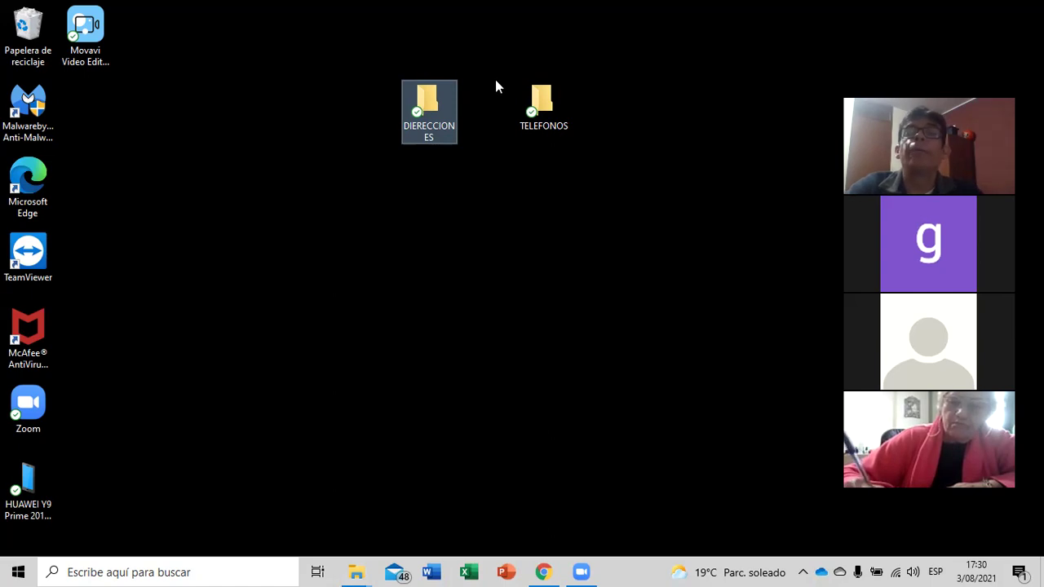
left_click(525, 124)
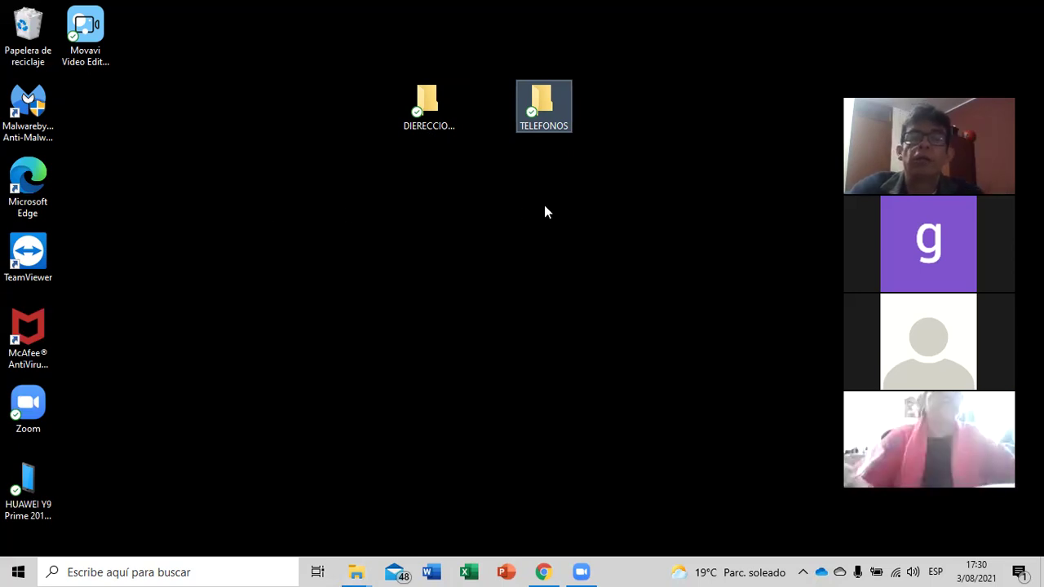
Step: Create a new folder on the desktop, below and to the left of DIERECCIONES, keeping its default name
left_click(269, 235)
right_click(269, 235)
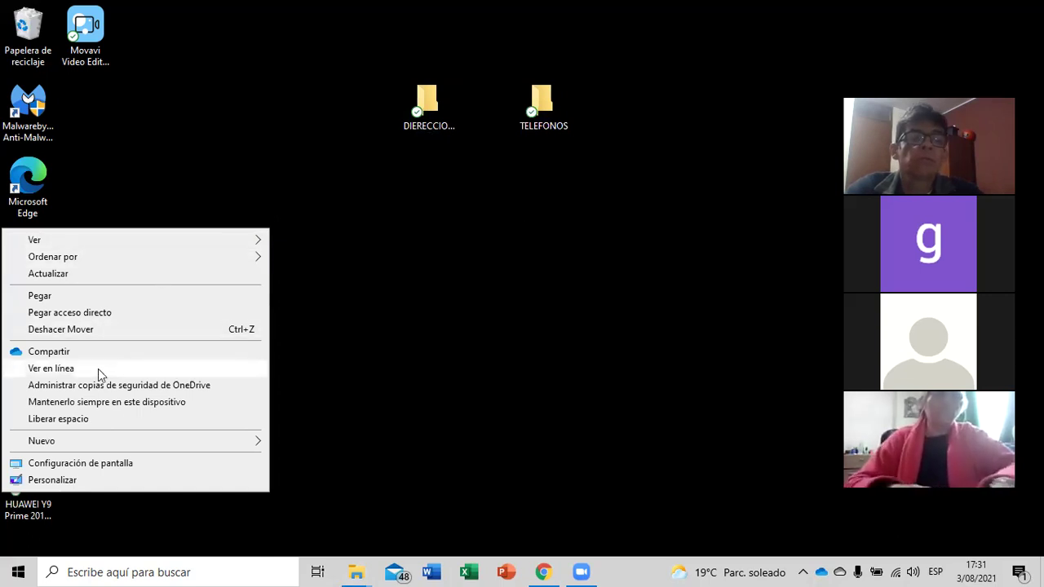
mouse_move(93, 441)
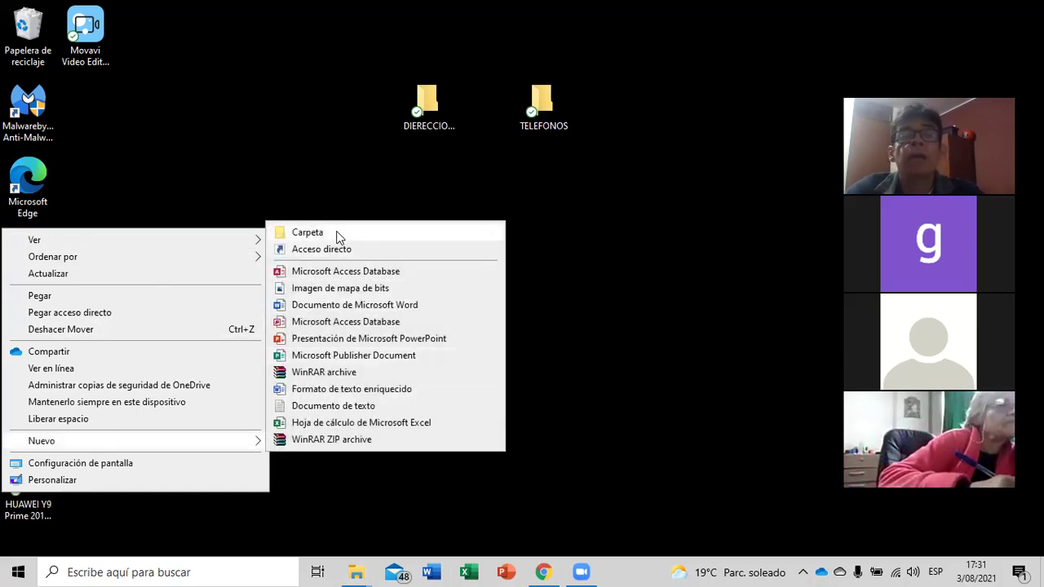
left_click(307, 233)
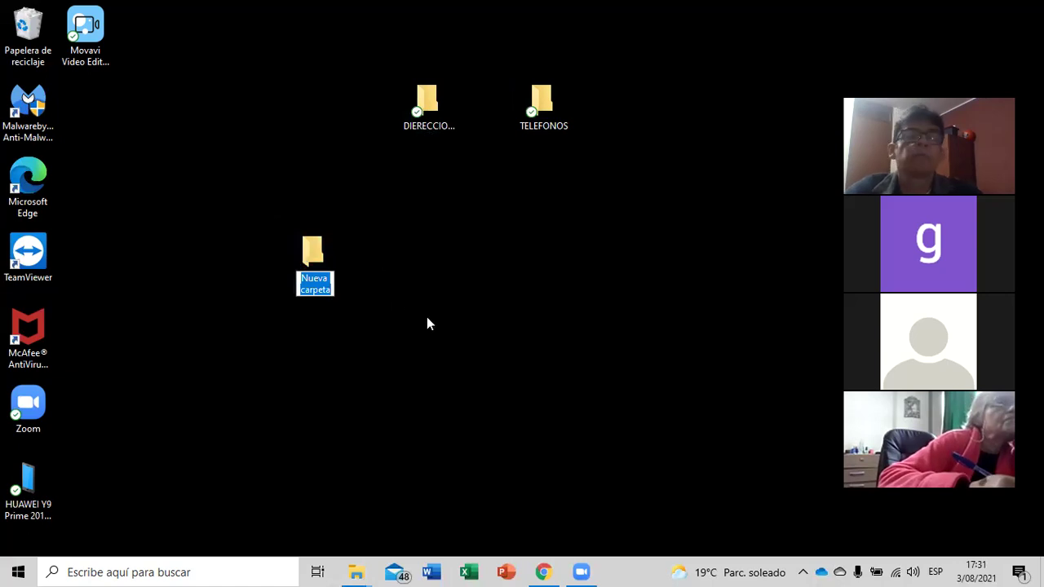
left_click(403, 251)
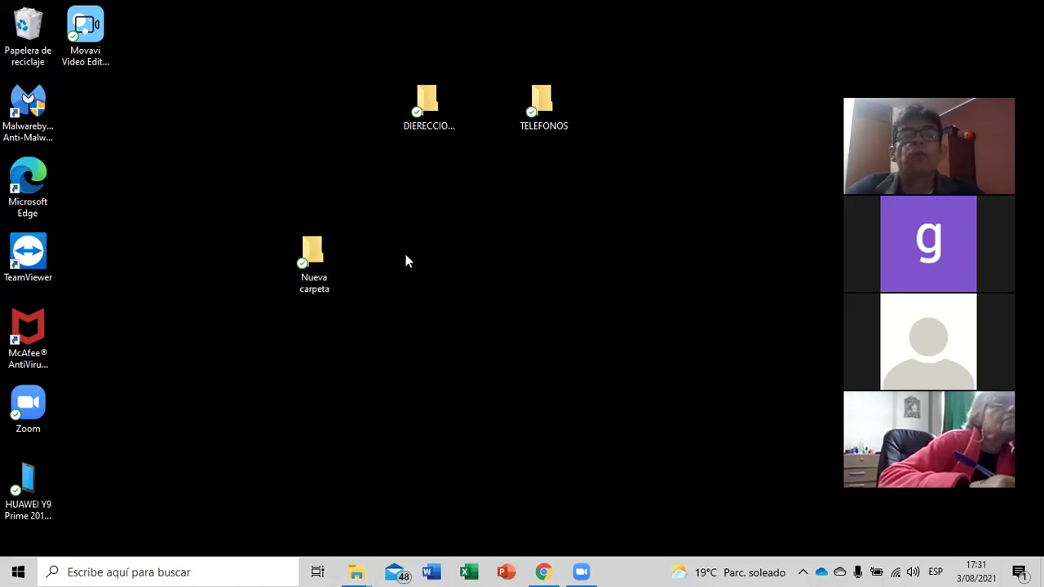
Step: Create a second new folder on the desktop directly below DIERECCIONES, keeping its default name
right_click(403, 253)
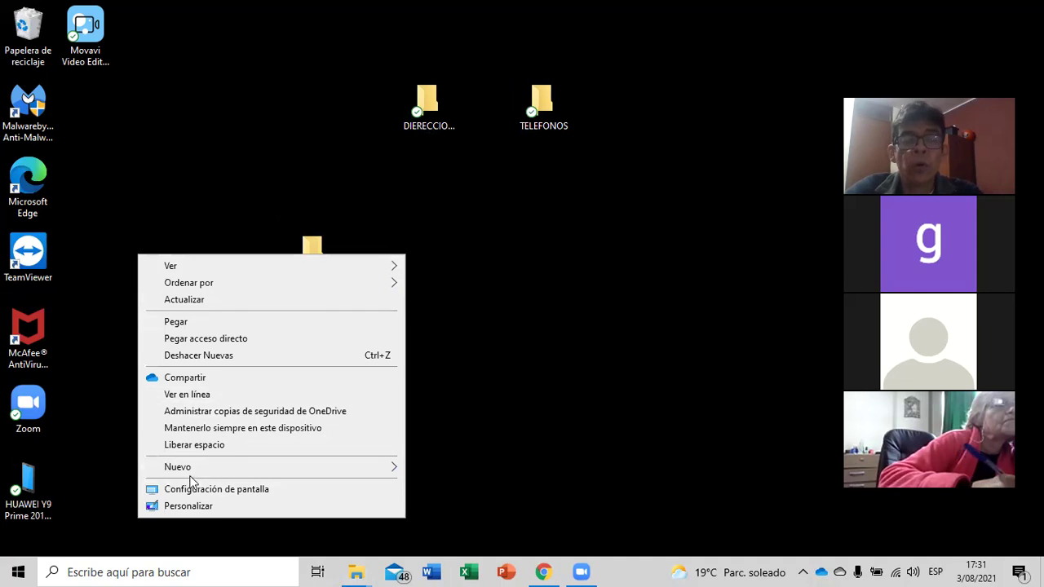
mouse_move(195, 473)
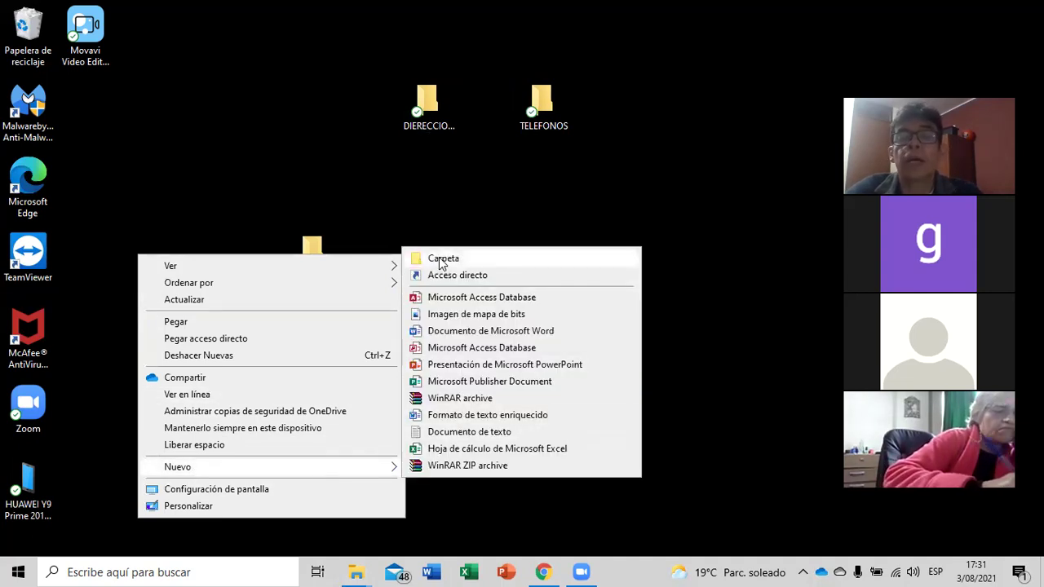
left_click(440, 259)
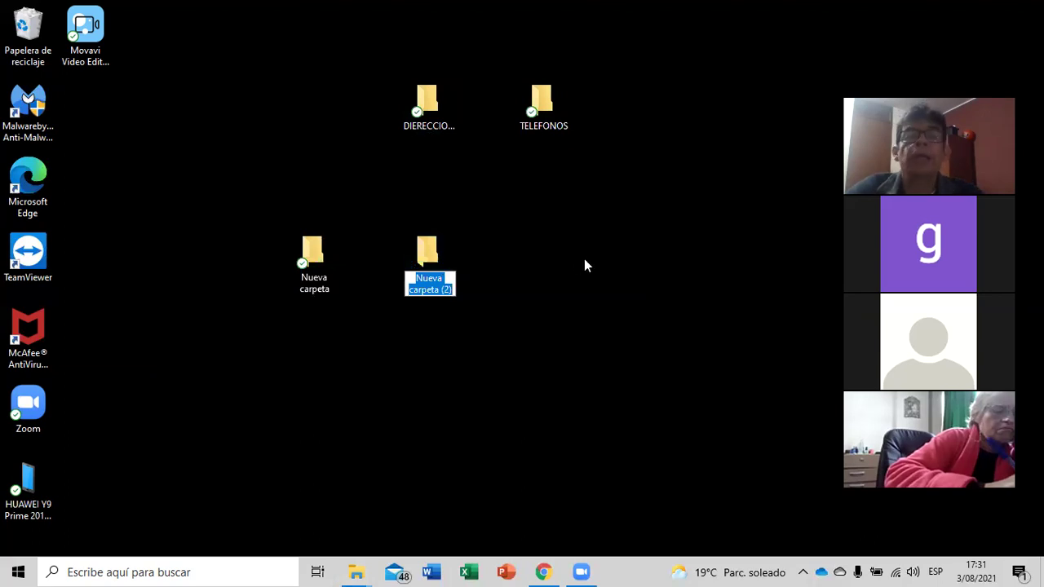
left_click(552, 251)
Step: Create a third new folder on the desktop directly below TELEFONOS, keep its default name, and deselect it
right_click(551, 250)
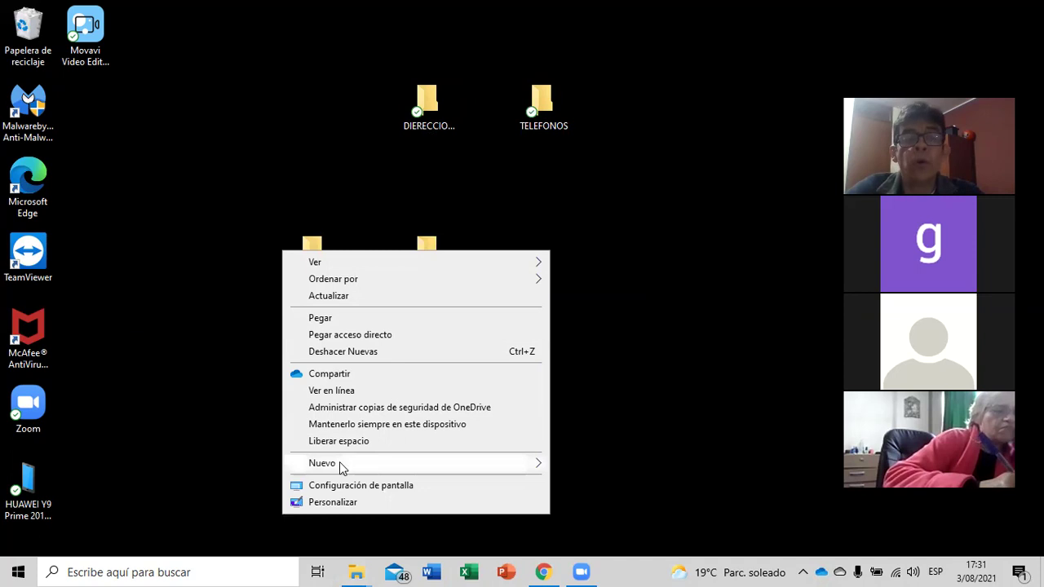
mouse_move(449, 463)
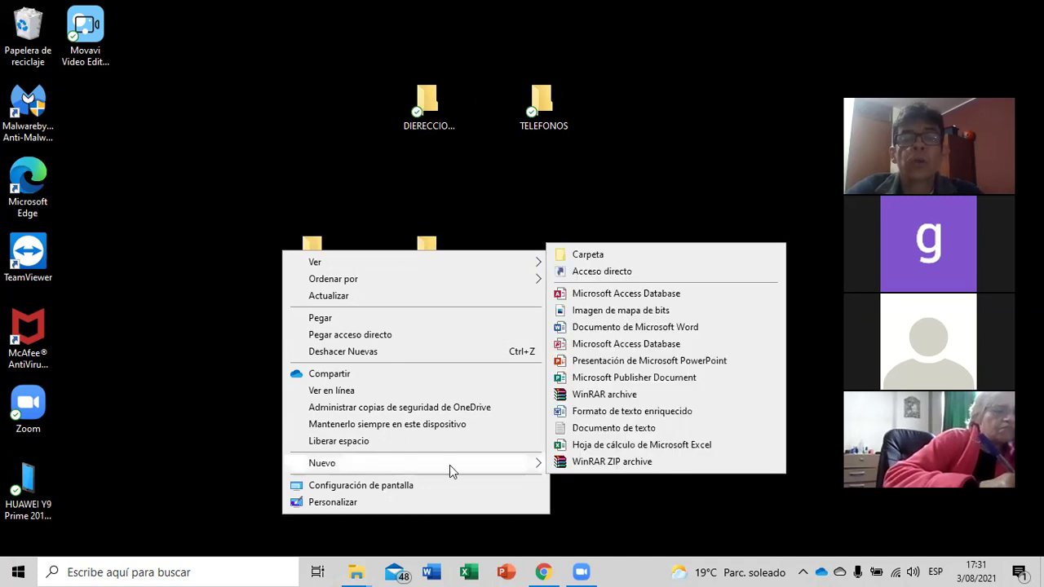
left_click(587, 257)
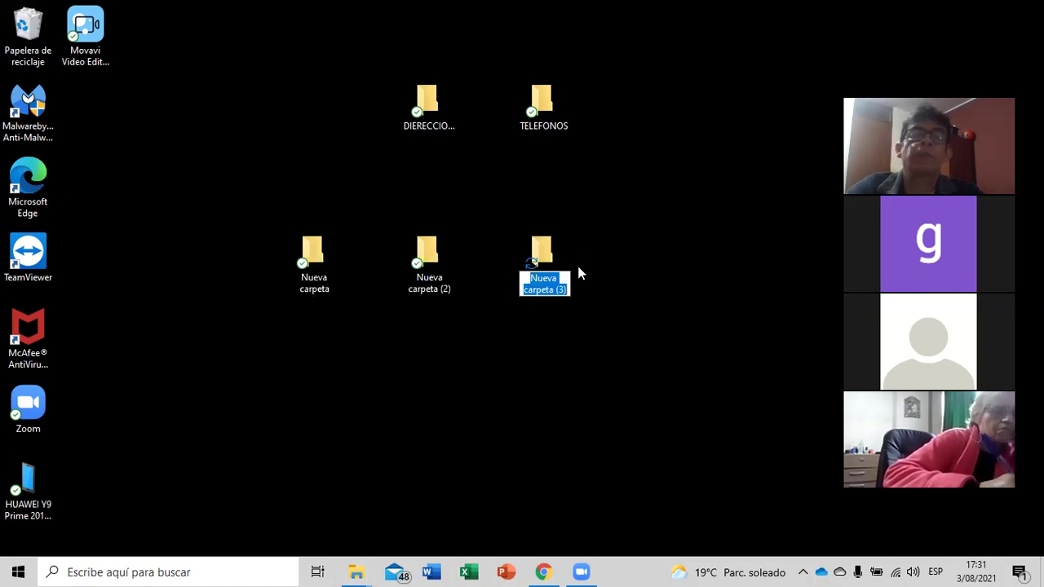
key("Return")
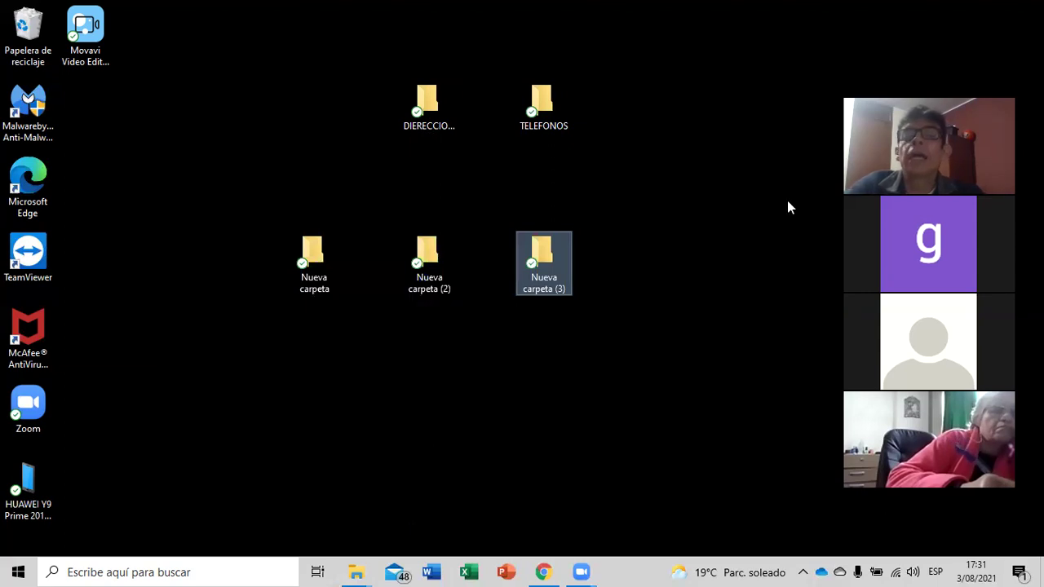
left_click(728, 185)
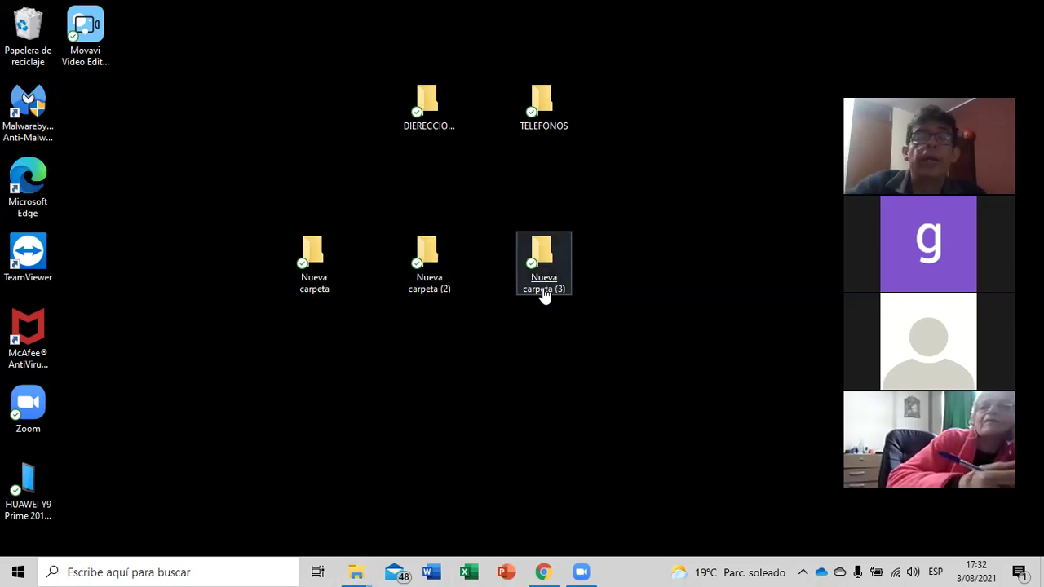
Step: Rename the desktop folder Nueva carpeta with a man's first name in capitals
right_click(317, 276)
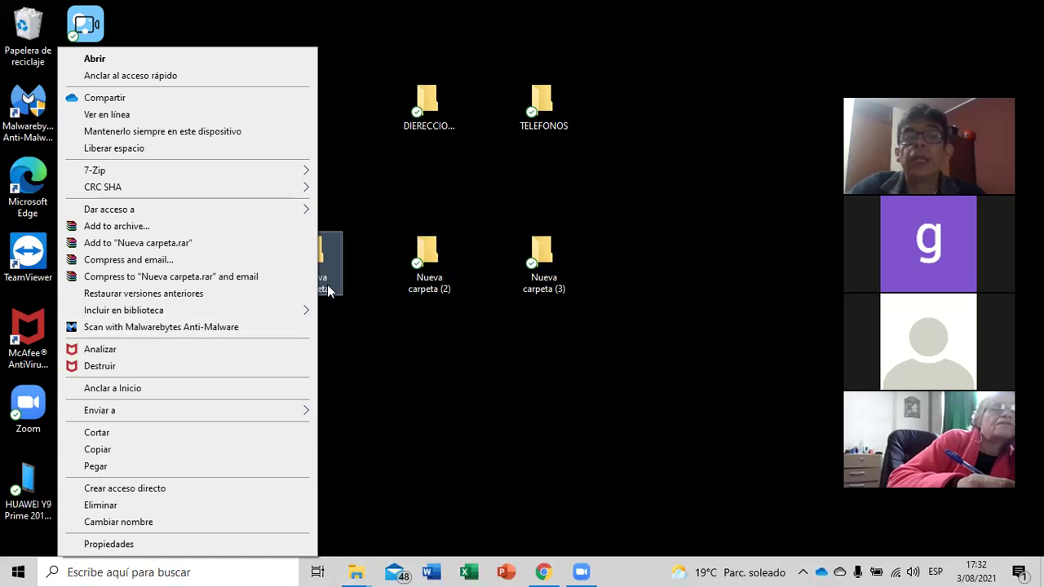
left_click(116, 523)
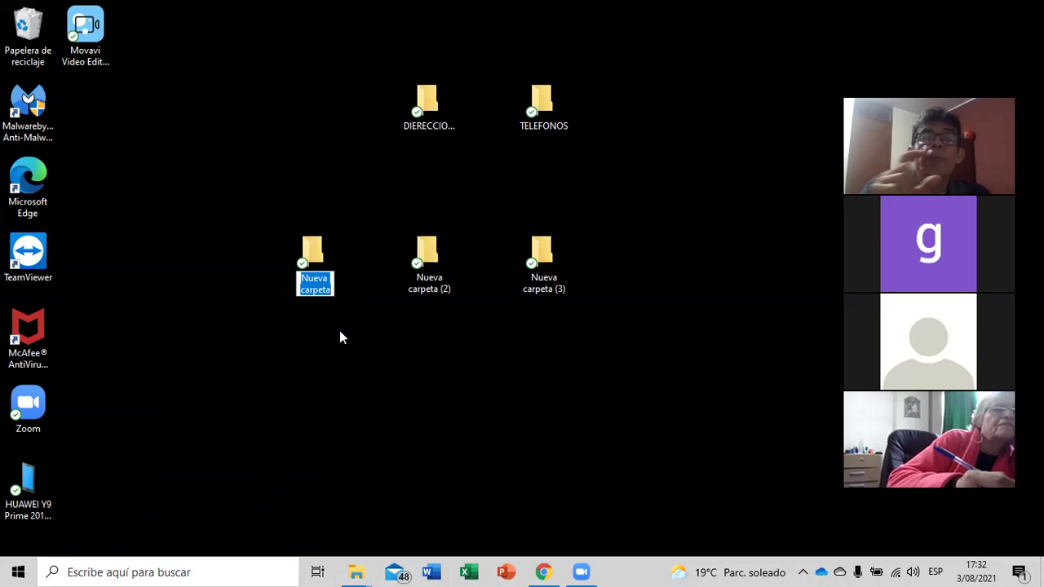
key("BackSpace")
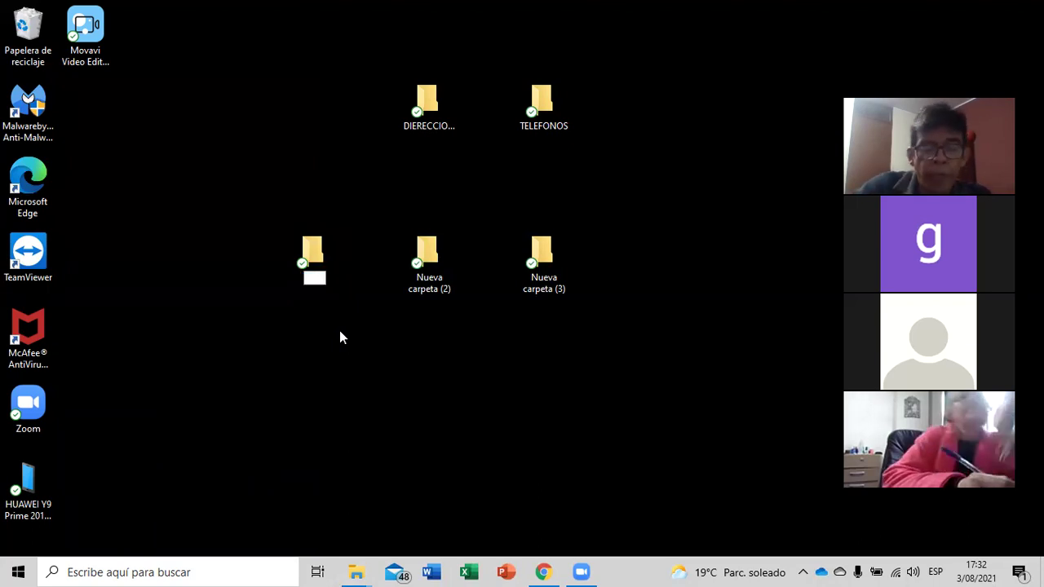
type("ALV")
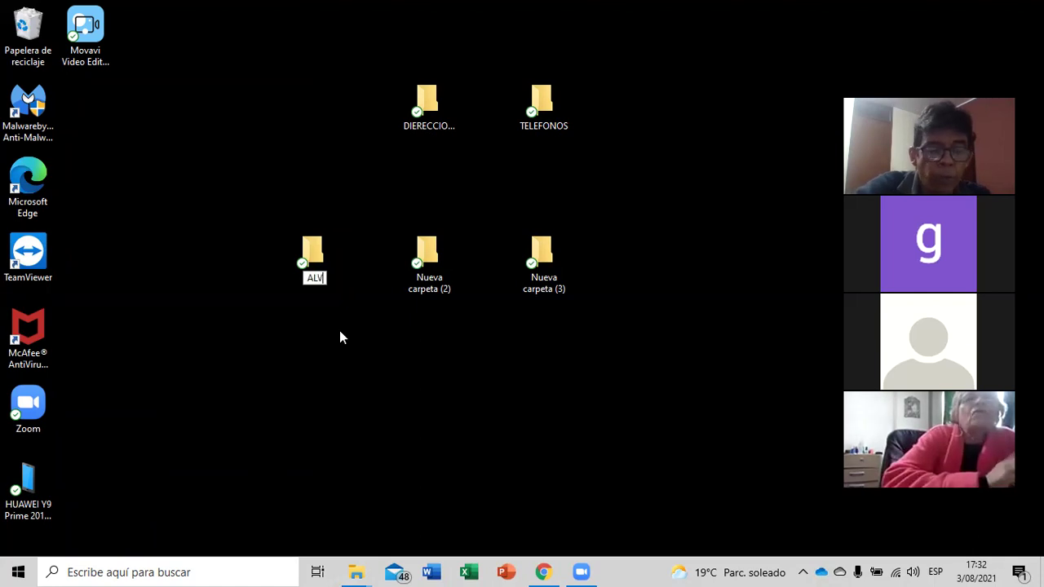
type("ARO")
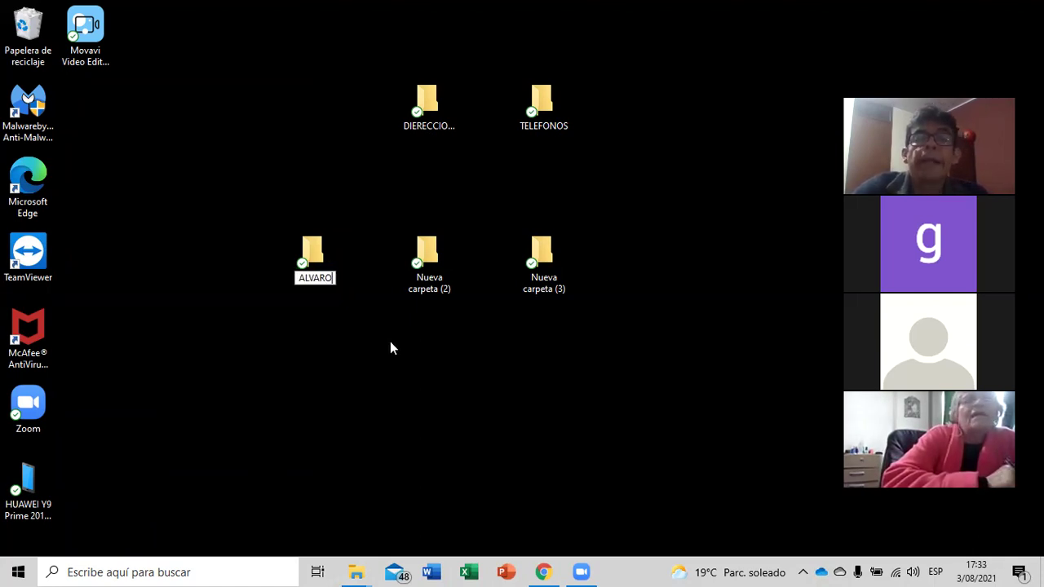
key("Return")
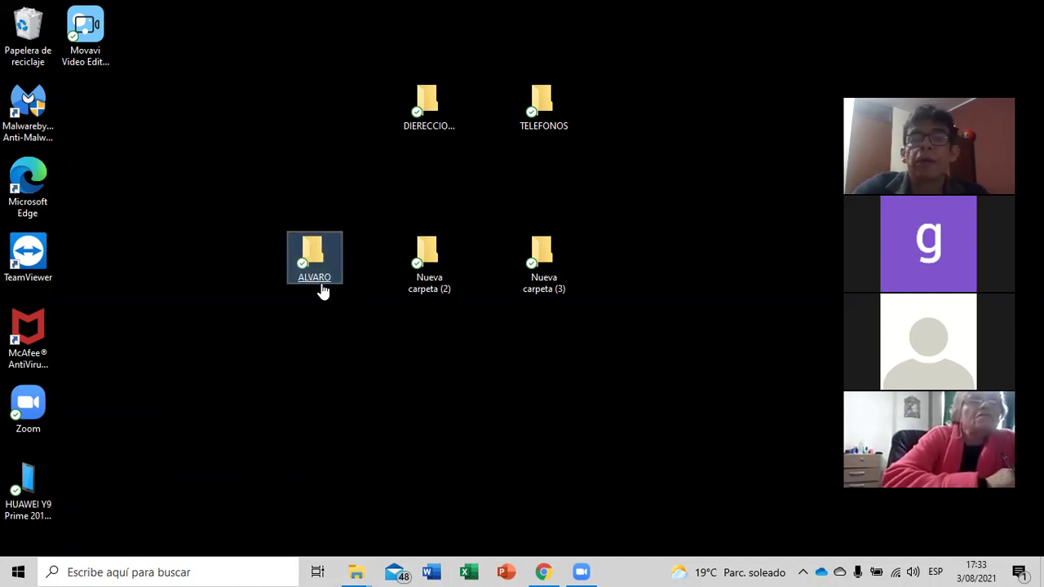
Step: Rename Nueva carpeta (2) with a woman's first name in capitals and return it to its place below DIERECCIONES
right_click(429, 262)
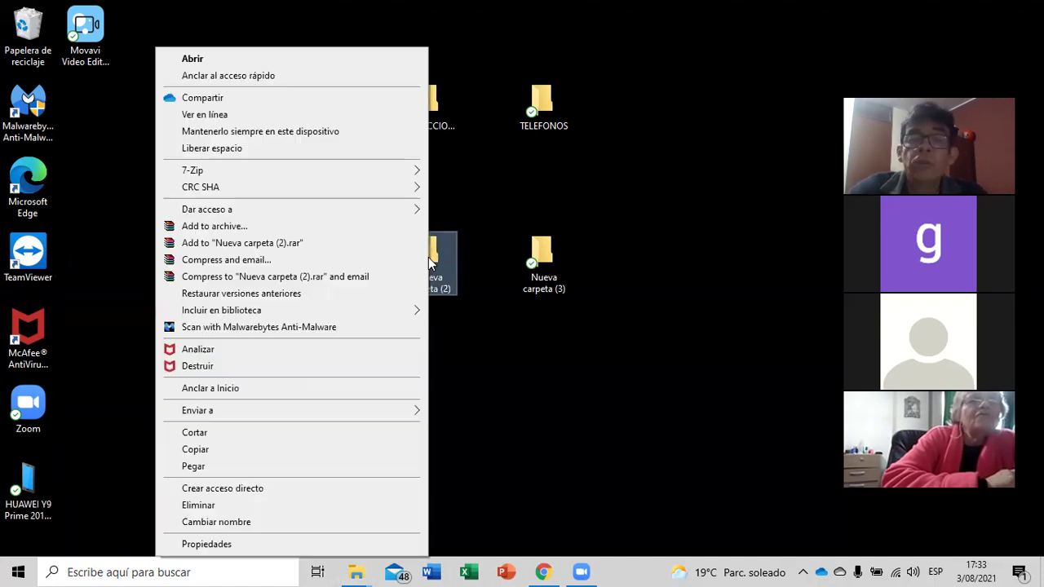
left_click(219, 523)
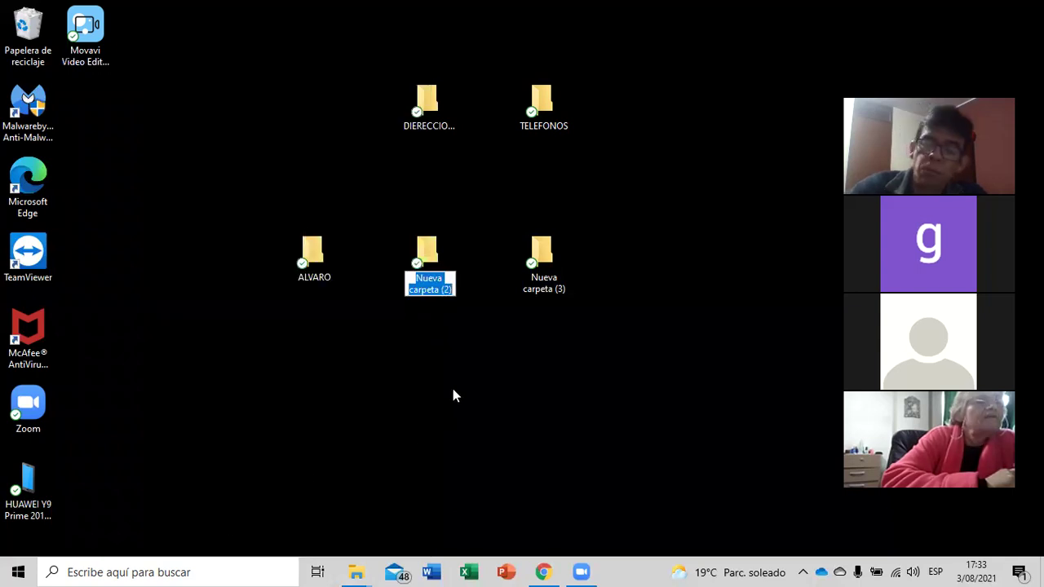
key("BackSpace")
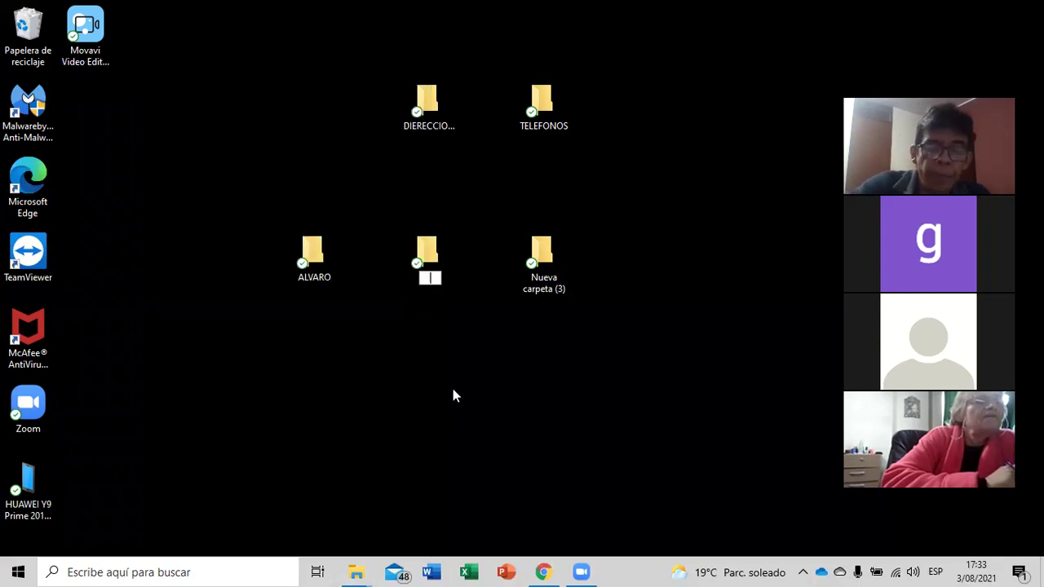
type("MA")
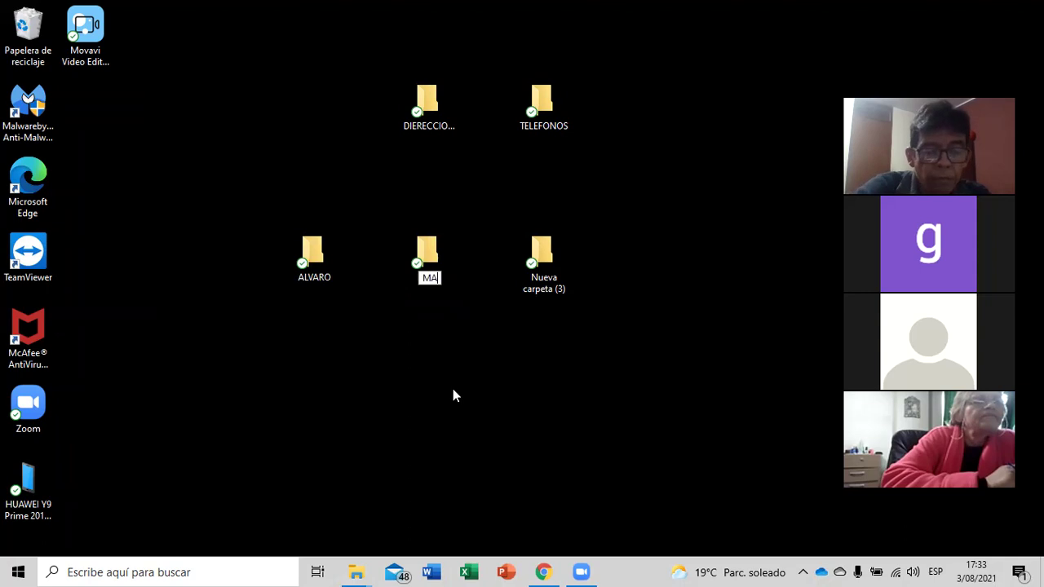
type("RIA")
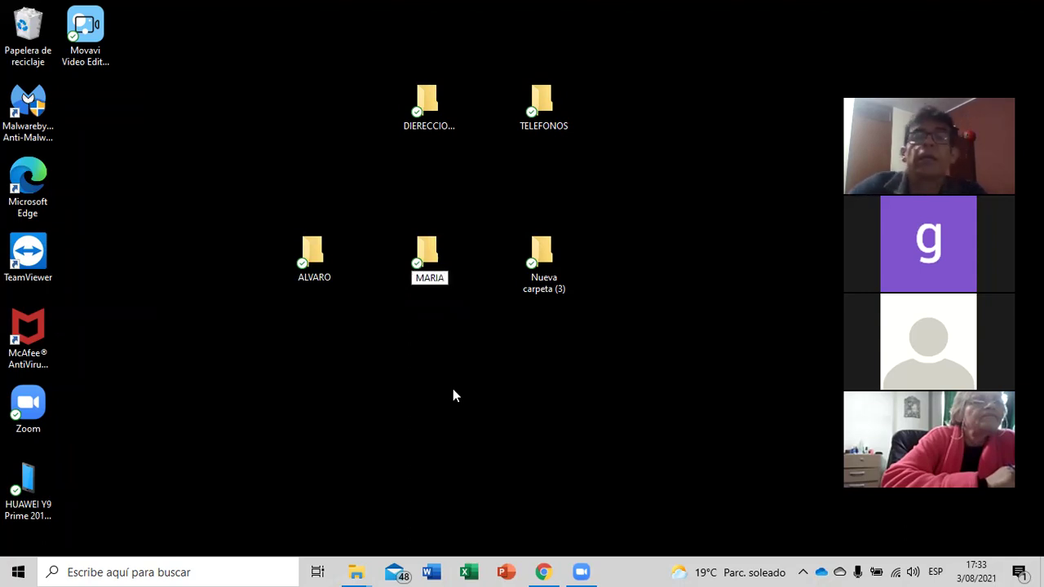
key("Return")
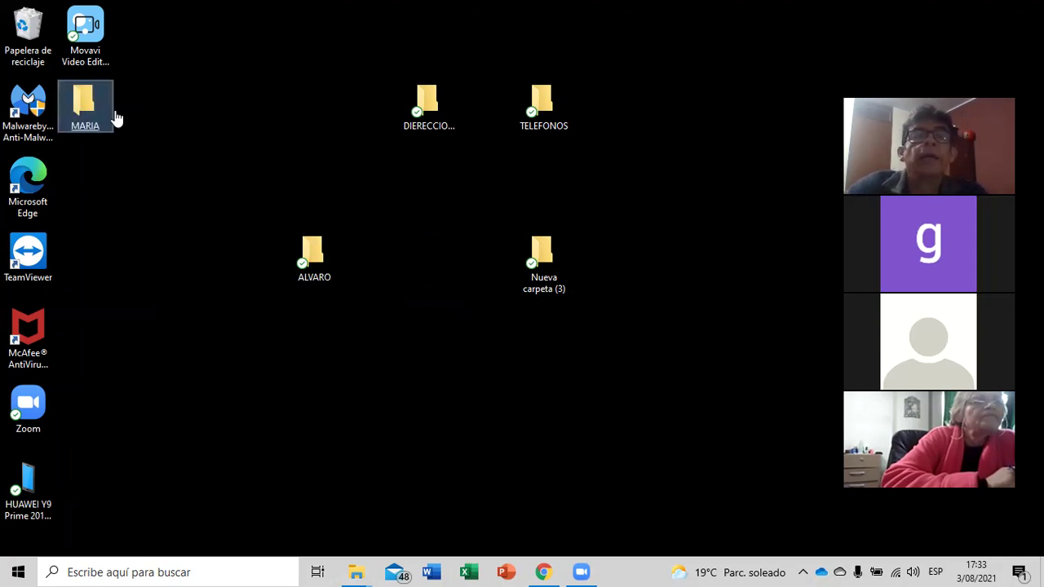
left_click_drag(112, 112, 428, 253)
Step: Rename Nueva carpeta (3) with another woman's first name in capitals, return it below TELEFONOS, and select the first renamed folder
left_click(550, 266)
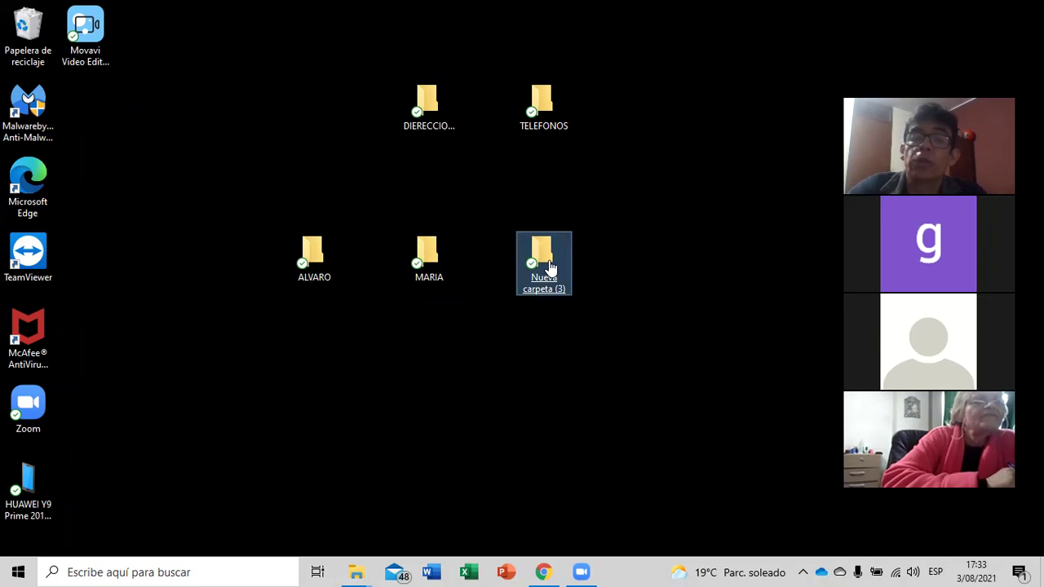
right_click(550, 266)
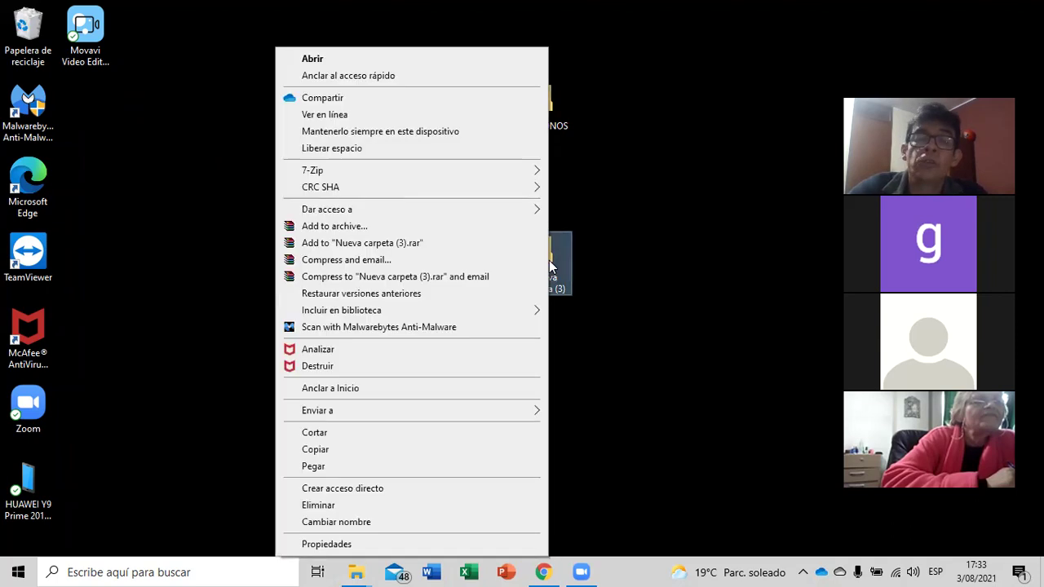
left_click(353, 523)
key("BackSpace")
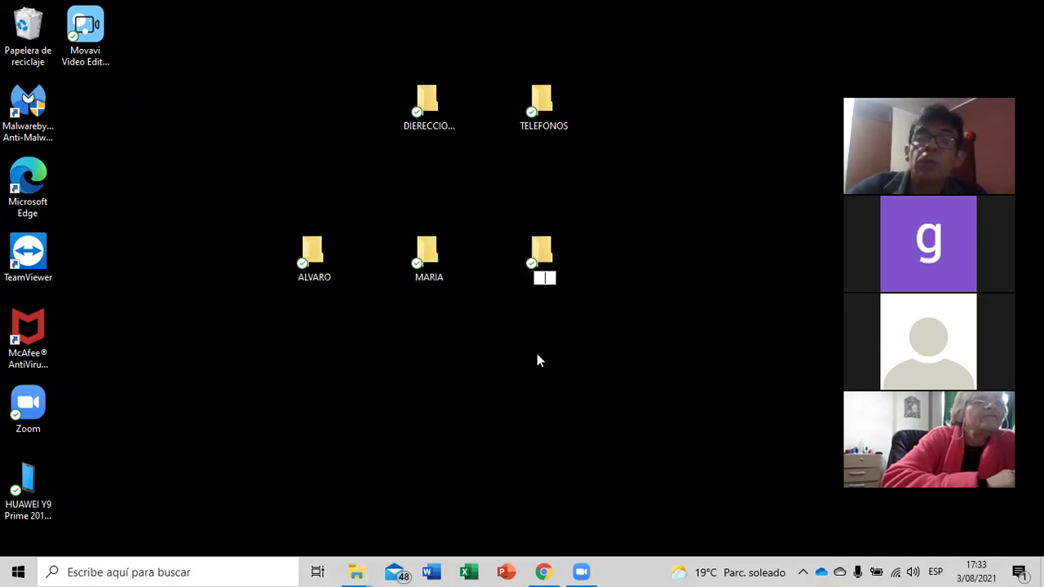
type("SANDRA")
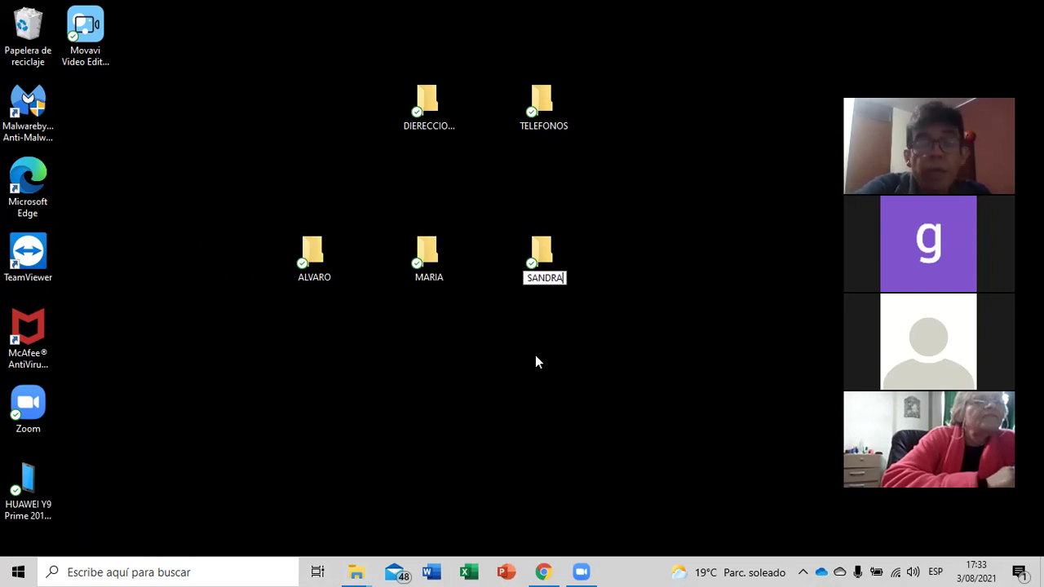
key("Return")
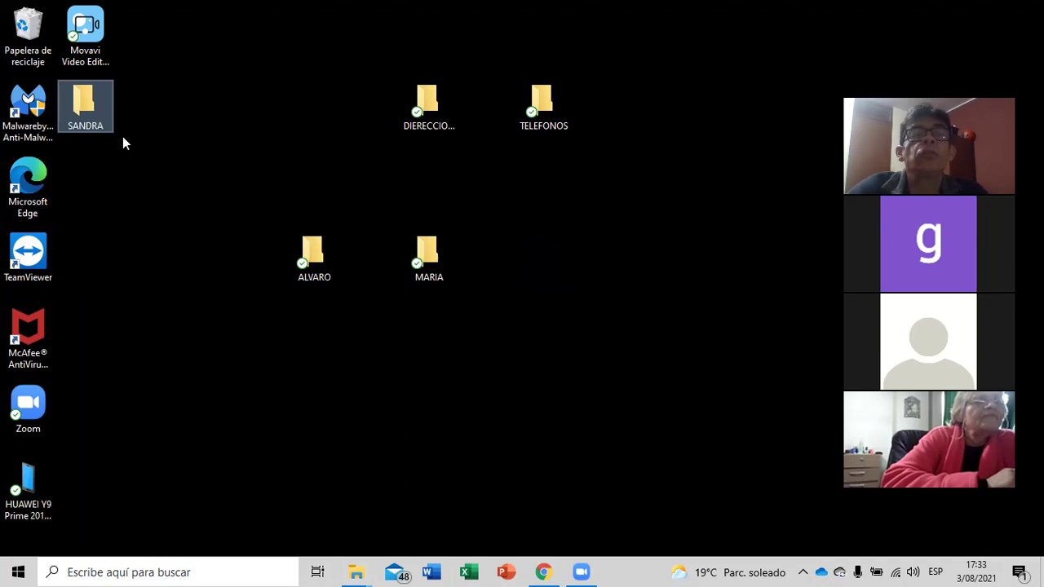
left_click_drag(96, 106, 544, 259)
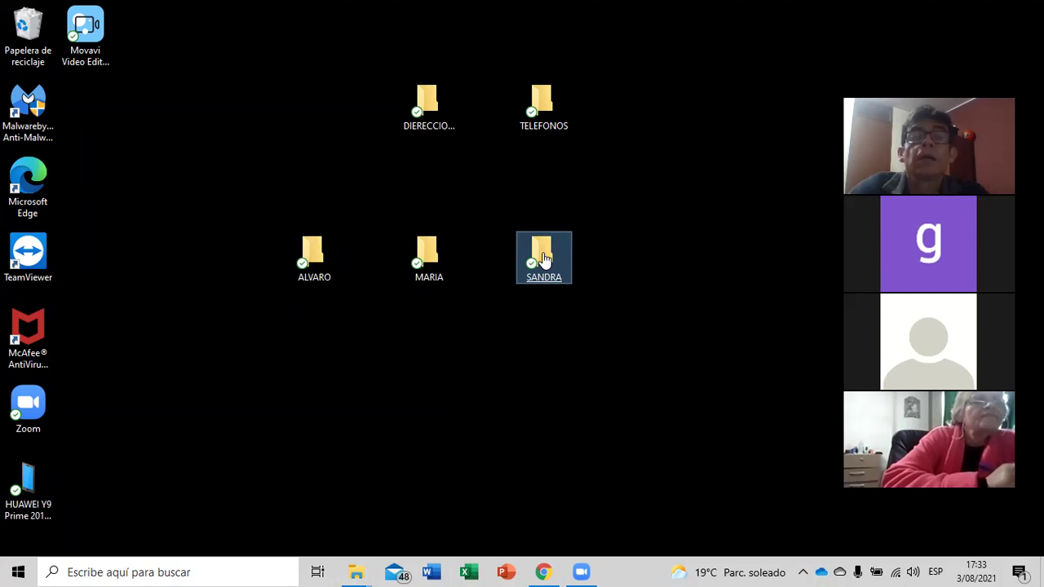
left_click(325, 265)
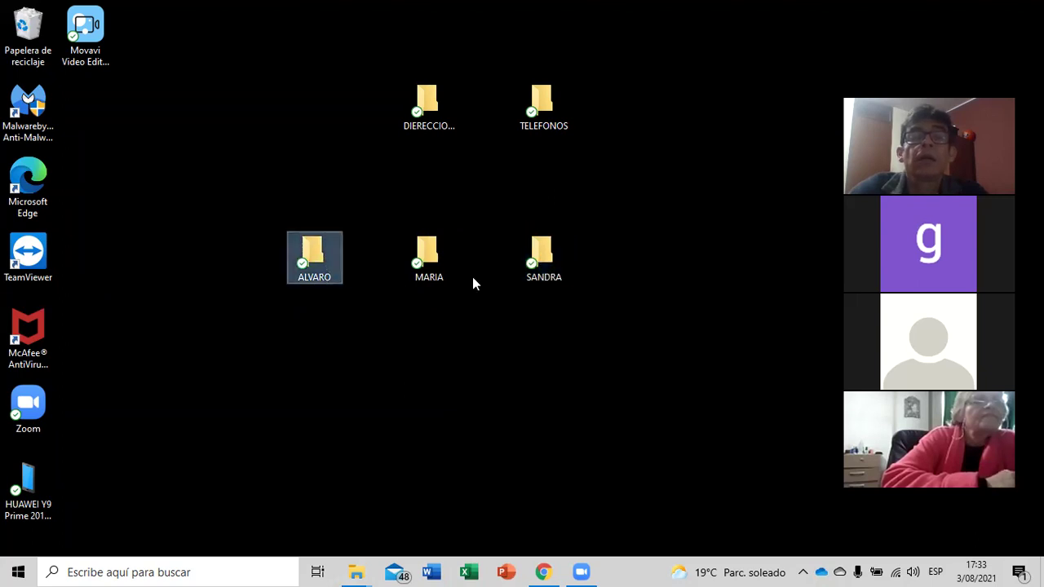
Step: Move the middle folder of the lower desktop row into the leftmost one, and move that one into the rightmost
mouse_move(540, 269)
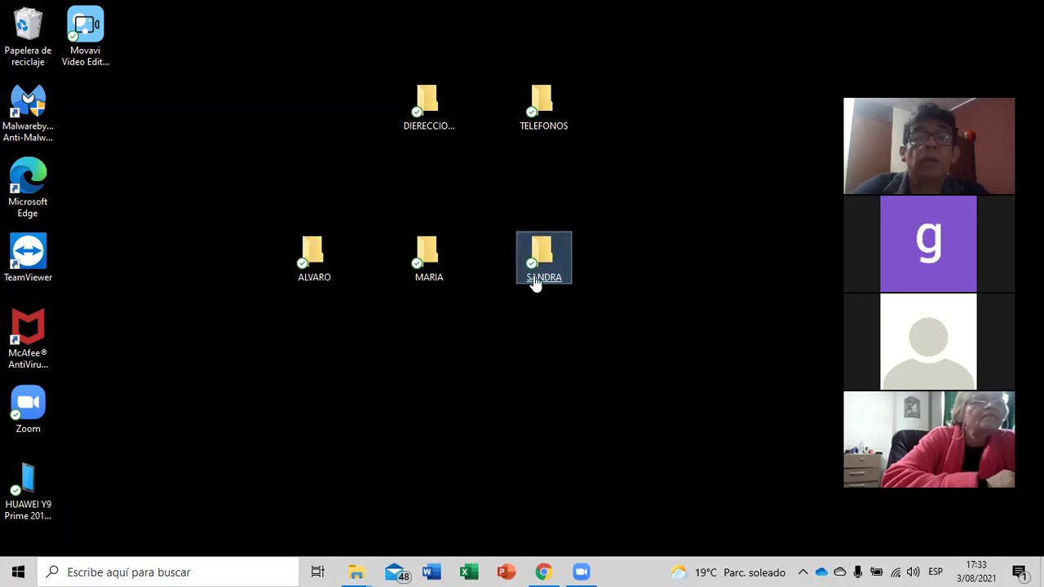
mouse_move(316, 281)
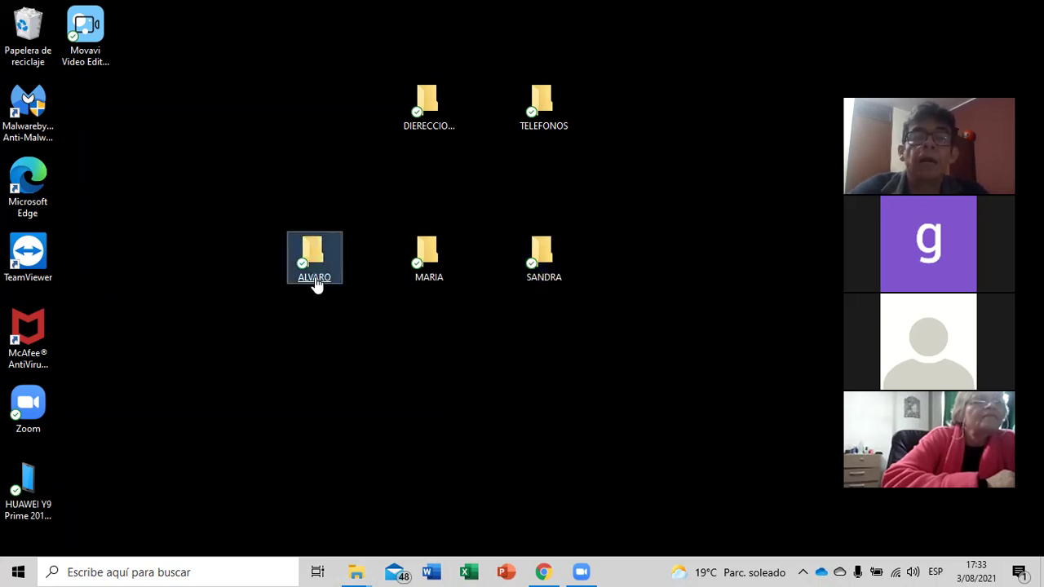
mouse_move(430, 284)
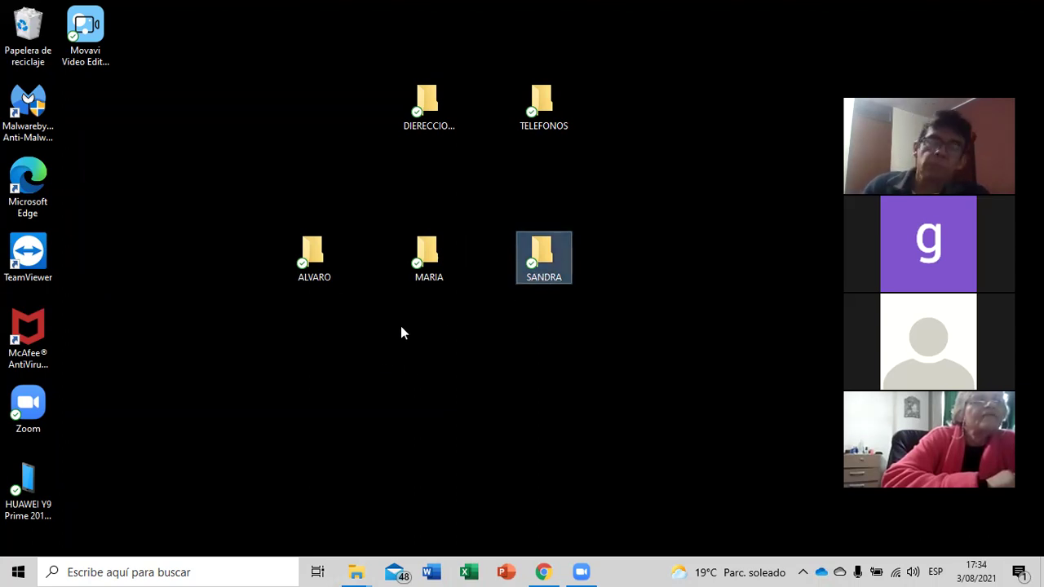
left_click(429, 265)
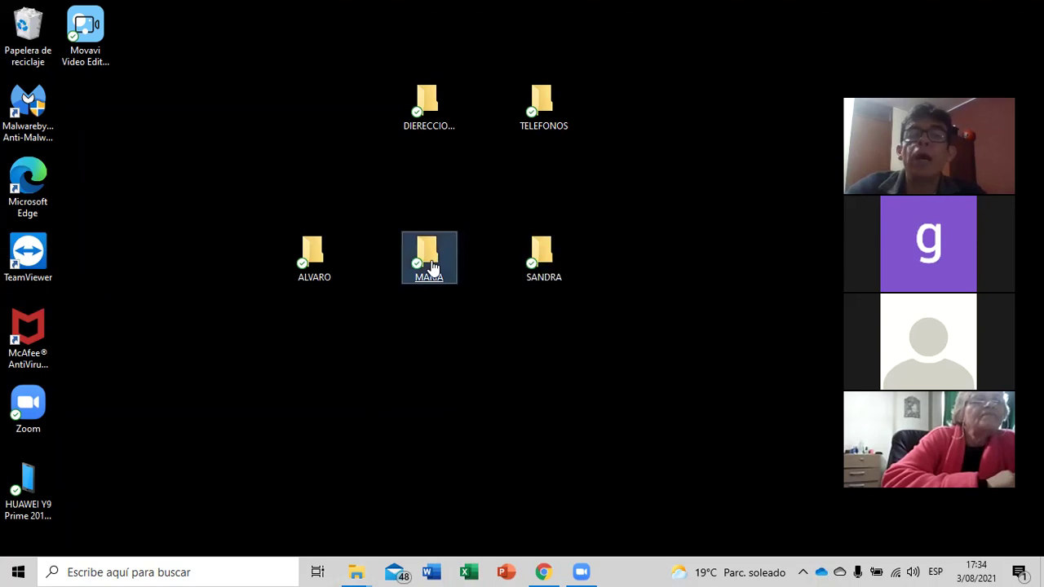
left_click_drag(430, 264, 322, 255)
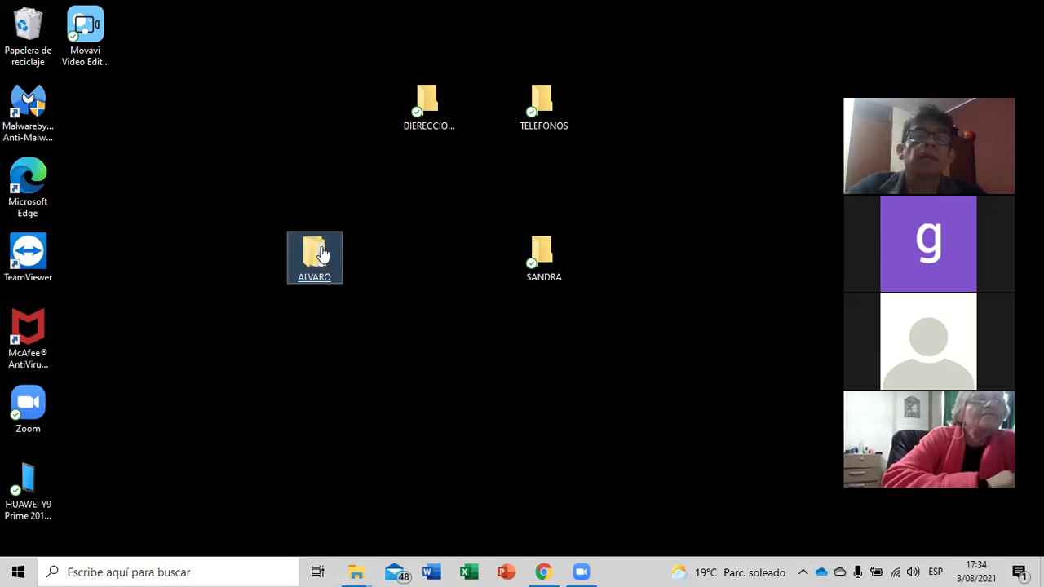
left_click_drag(318, 261, 550, 262)
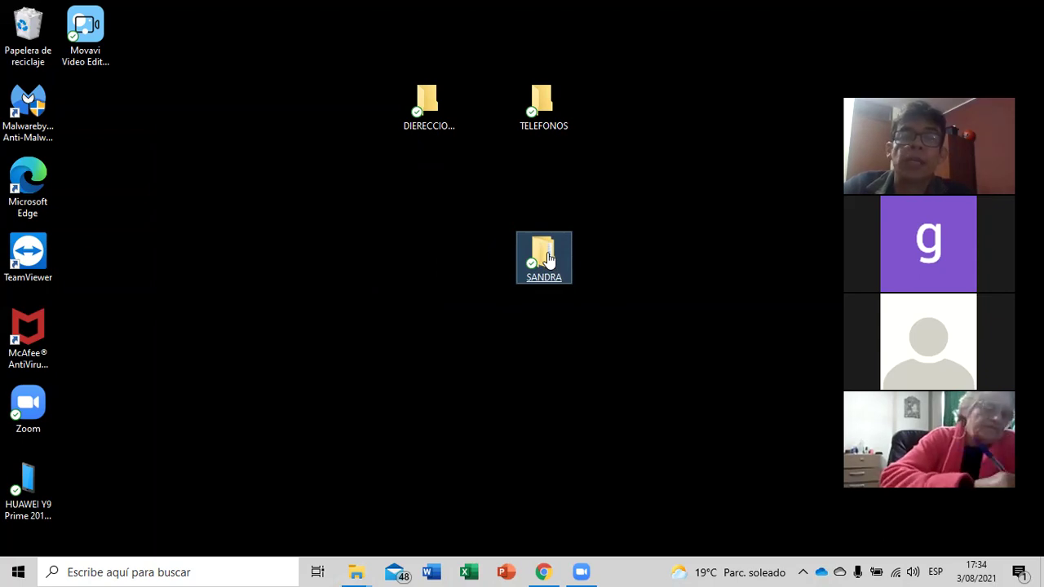
Step: Open the remaining lower-row desktop folder and go down through its nested folders to the innermost one
double_click(547, 254)
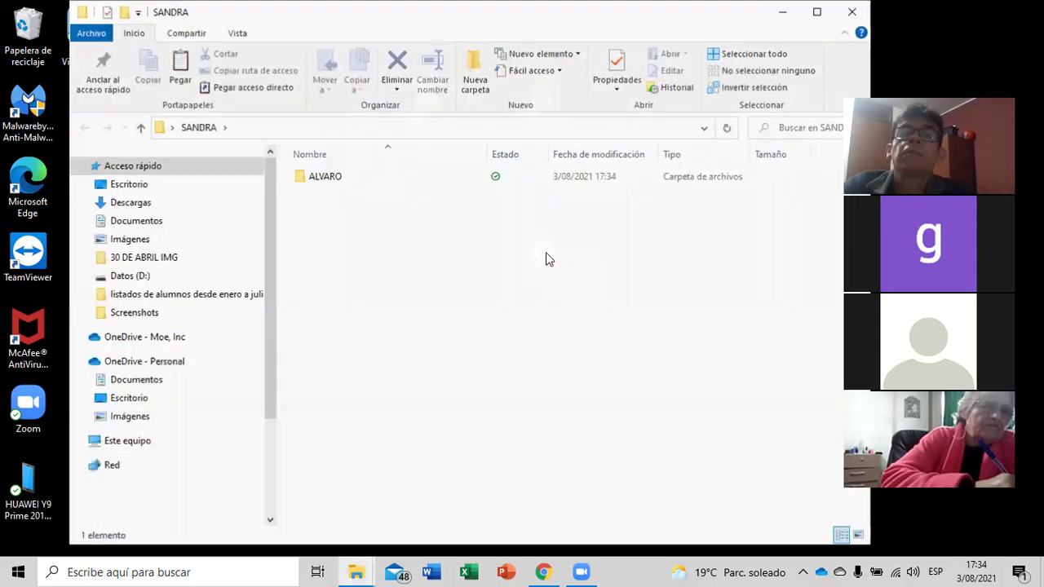
left_click(320, 180)
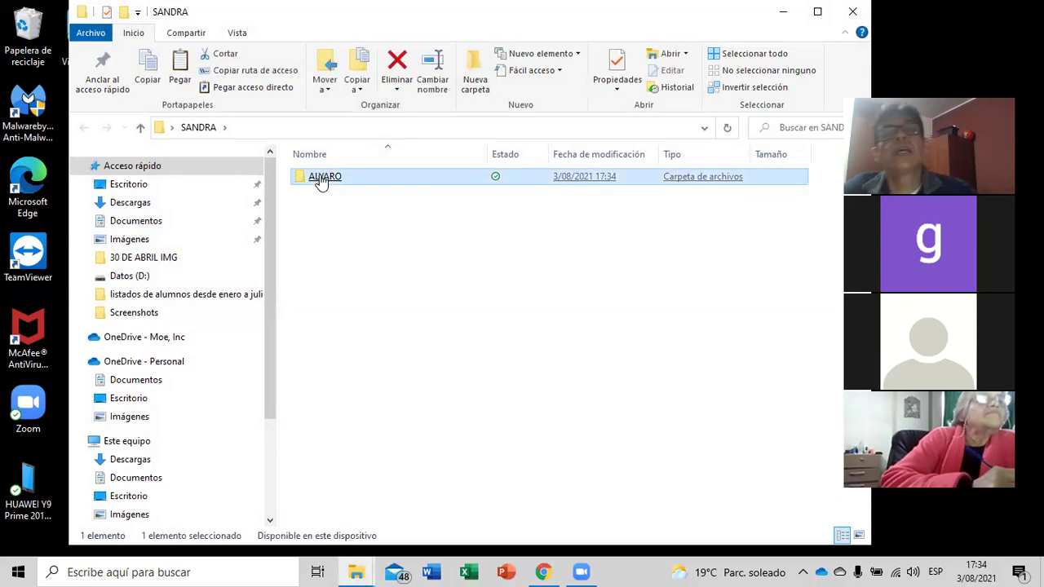
double_click(320, 180)
left_click(320, 180)
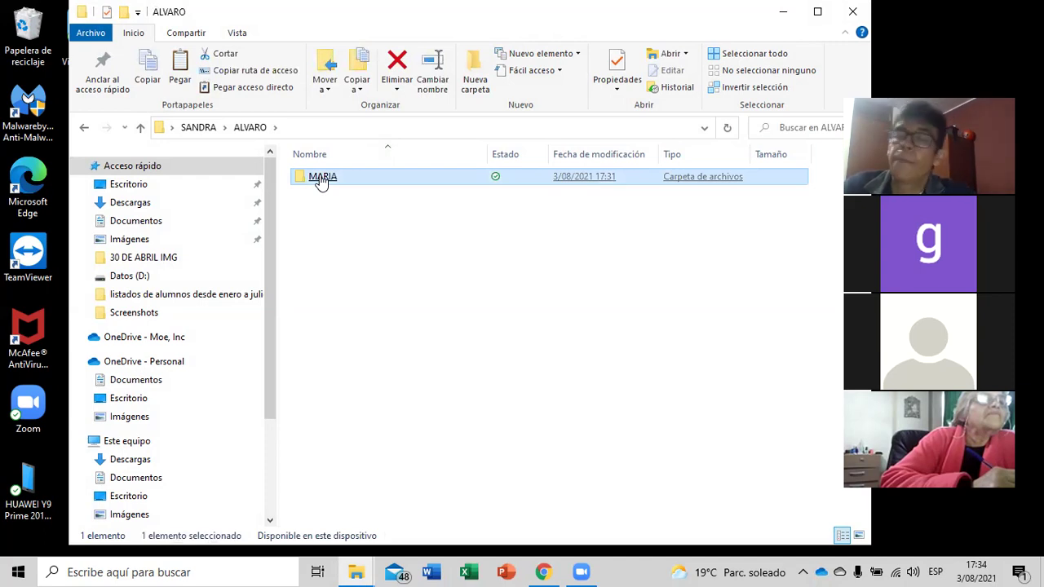
double_click(322, 179)
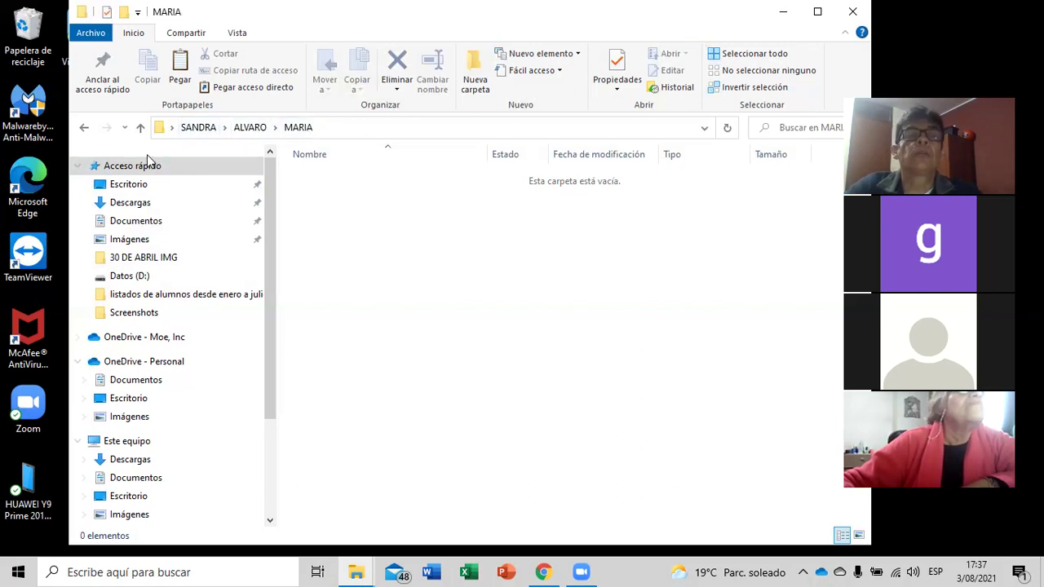
Step: Return to the outermost of the three nested folders and move its subfolder out to Escritorio
left_click(140, 188)
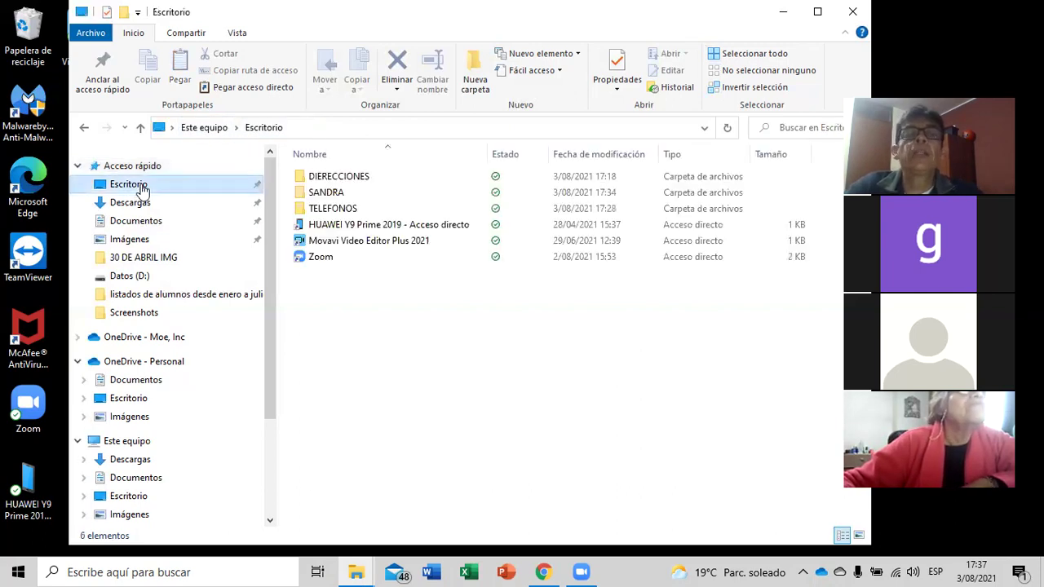
left_click(342, 194)
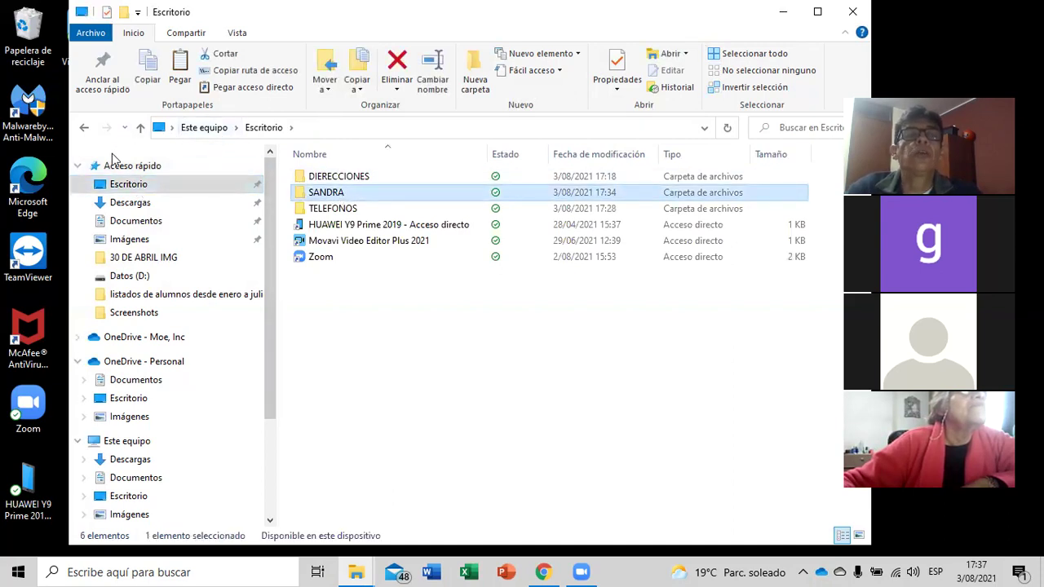
left_click(83, 129)
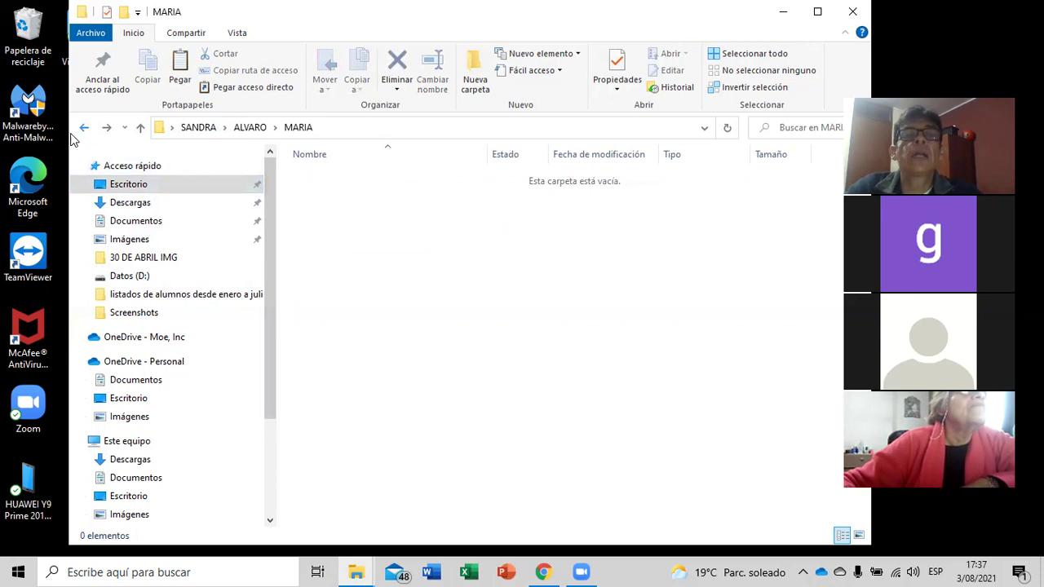
left_click(214, 128)
left_click_drag(354, 185, 185, 183)
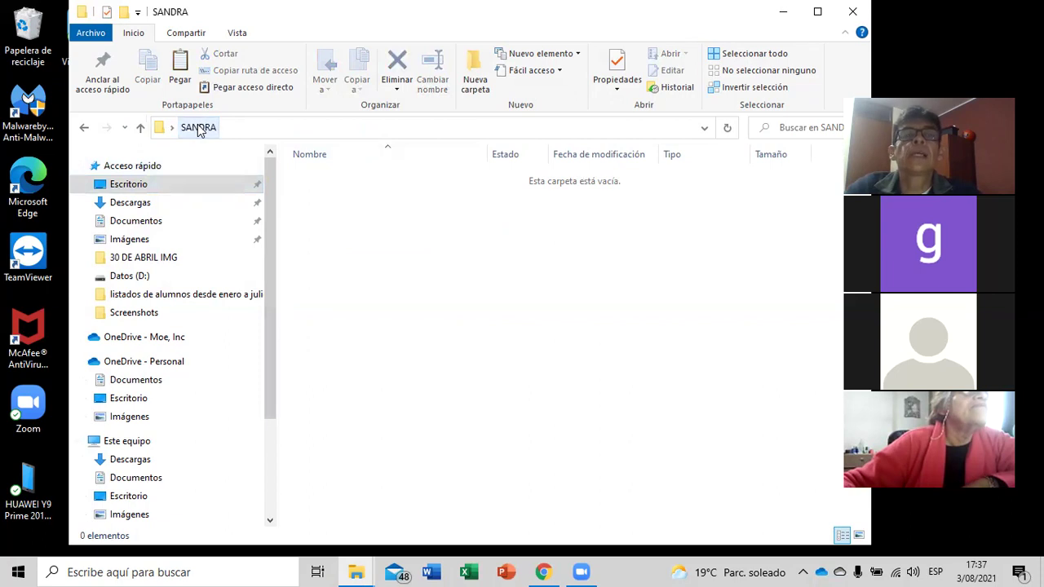
Step: Open the folder with the man's first name from Escritorio and move its subfolder out to Escritorio
left_click(138, 183)
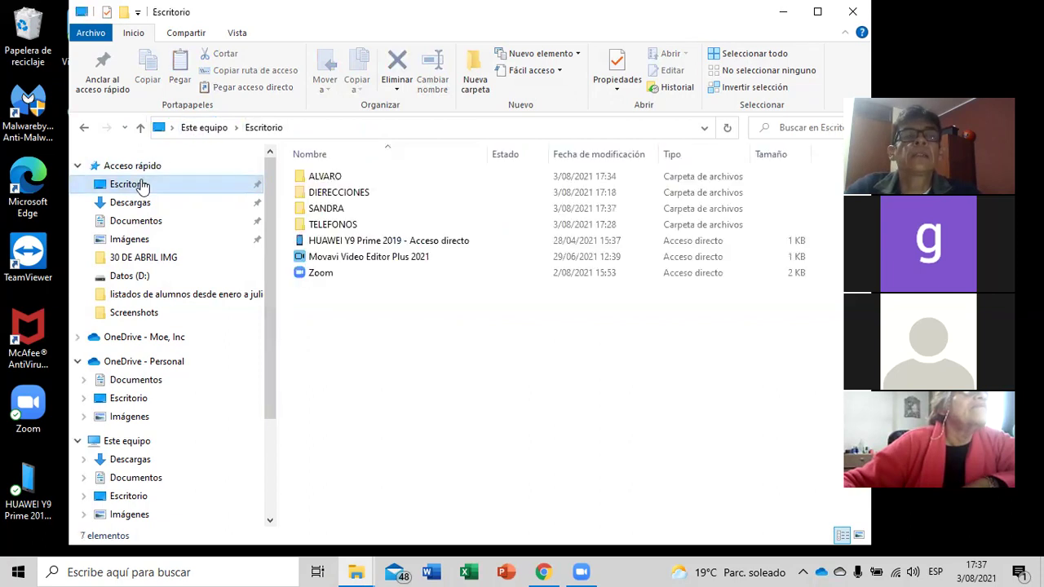
left_click(334, 178)
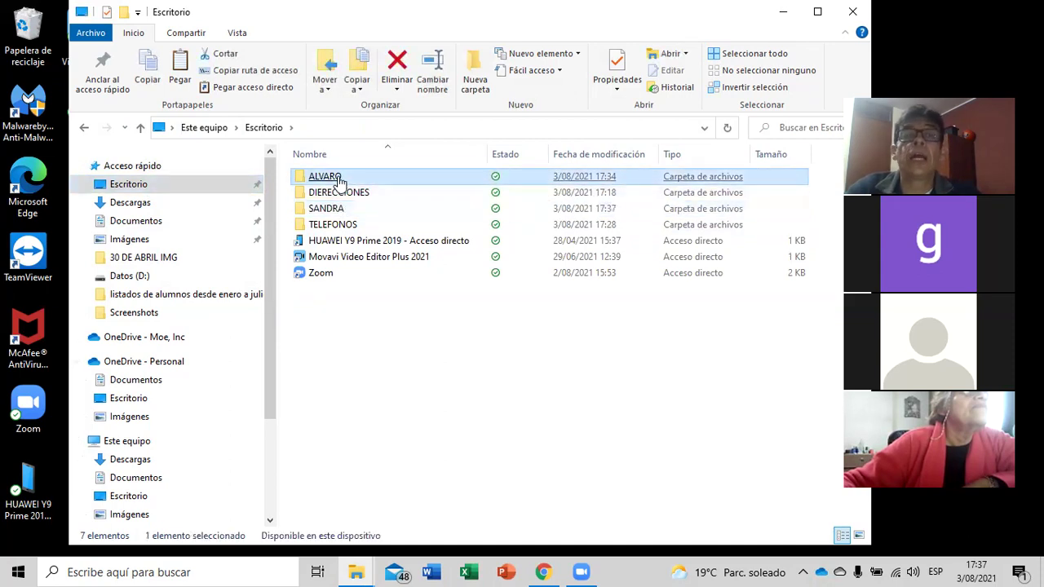
double_click(337, 178)
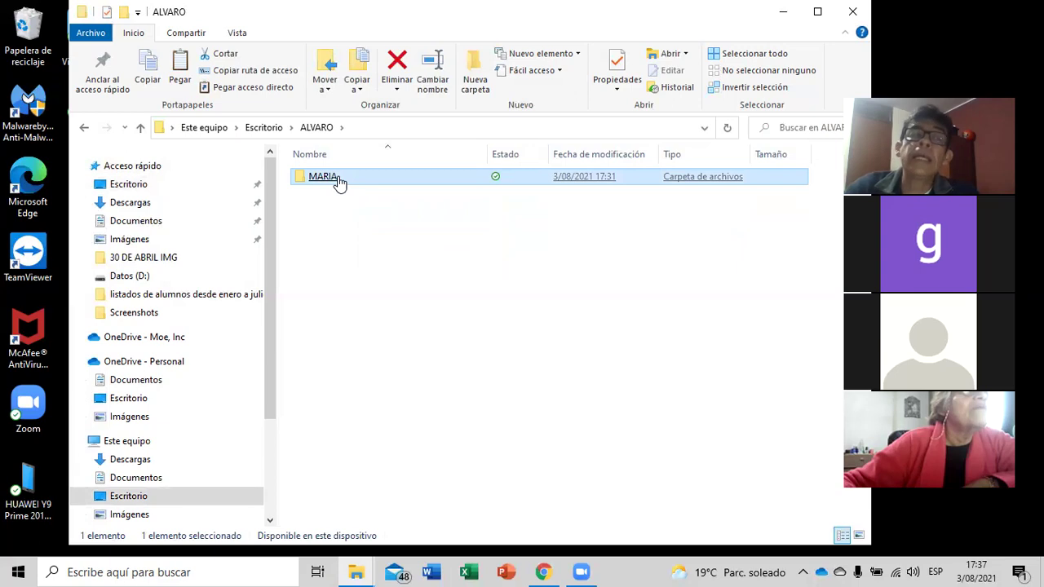
left_click_drag(340, 181, 150, 186)
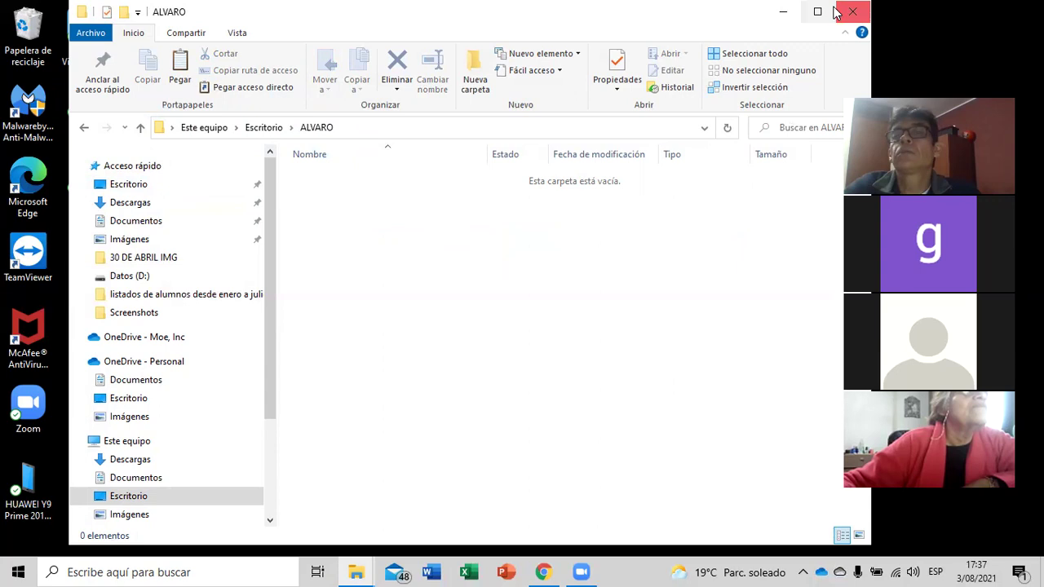
Step: Minimize the folder window and put the two retrieved folders back in their row, the man's-name folder first and the woman's-name folder below DIERECCIONES
left_click(789, 17)
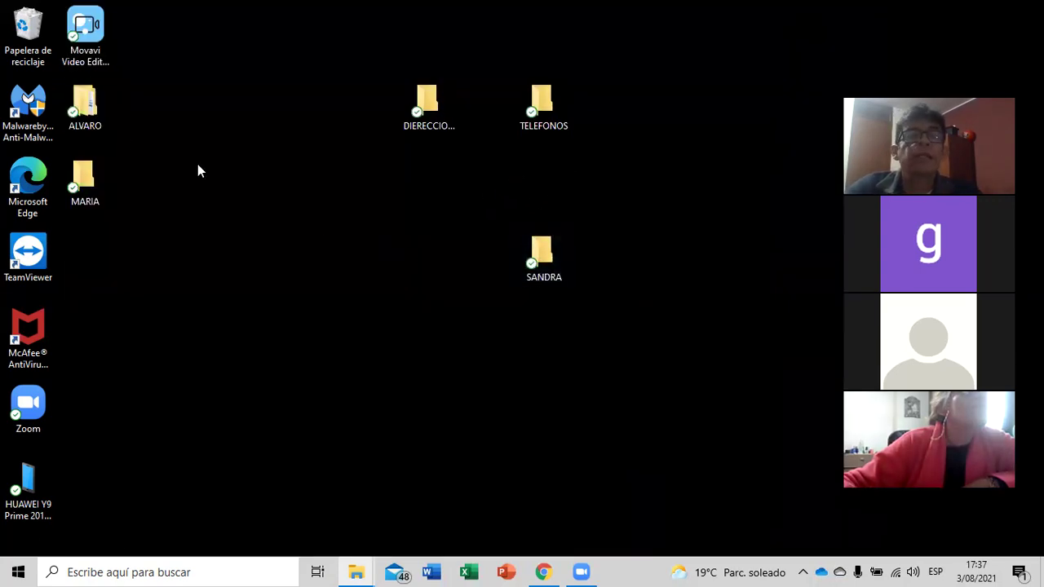
left_click_drag(84, 116, 294, 250)
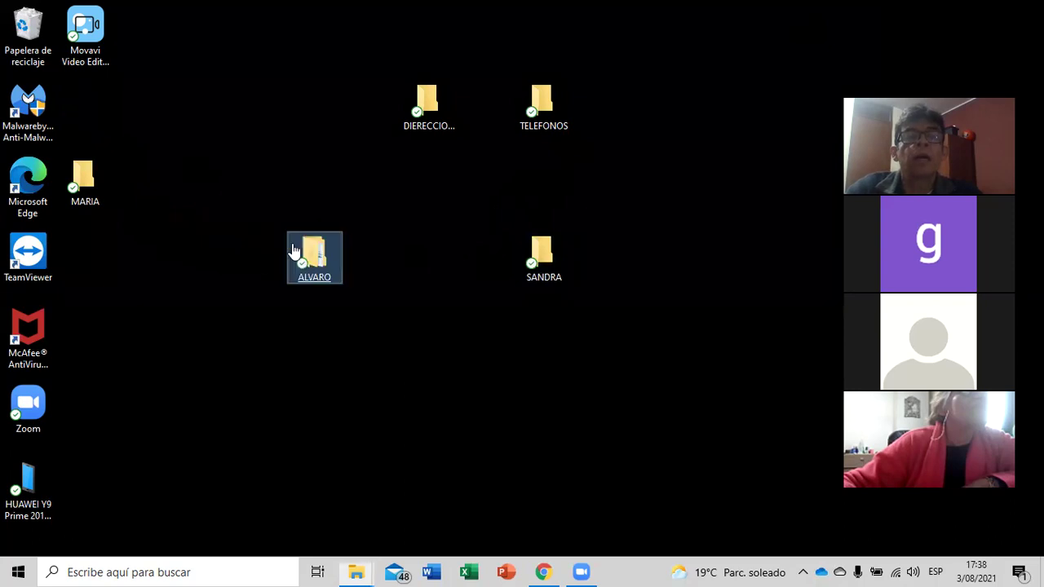
left_click_drag(98, 177, 429, 259)
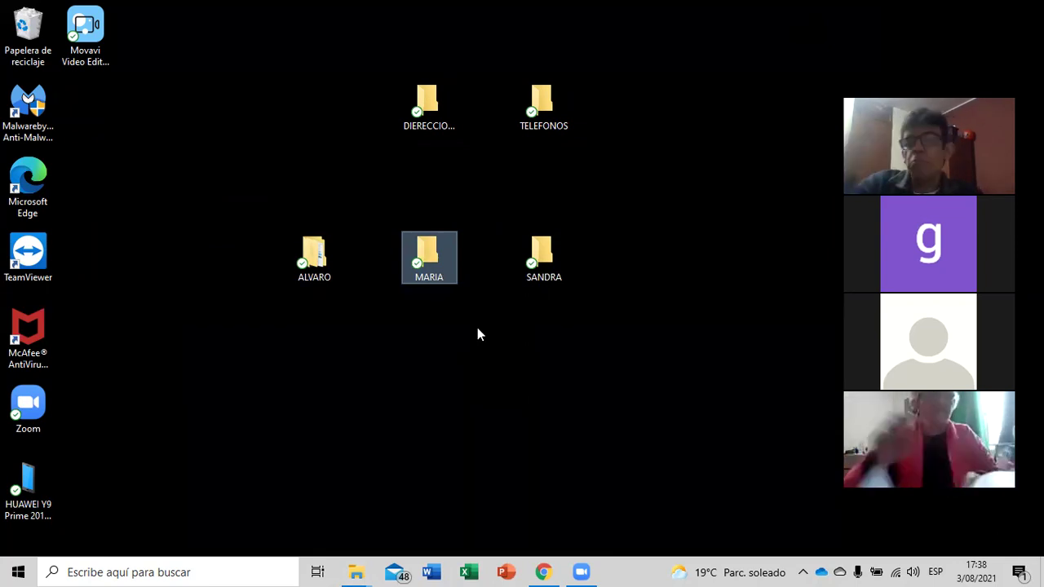
Step: Delete the DIERECCIONES and TELEFONOS folders from the desktop
left_click(431, 107)
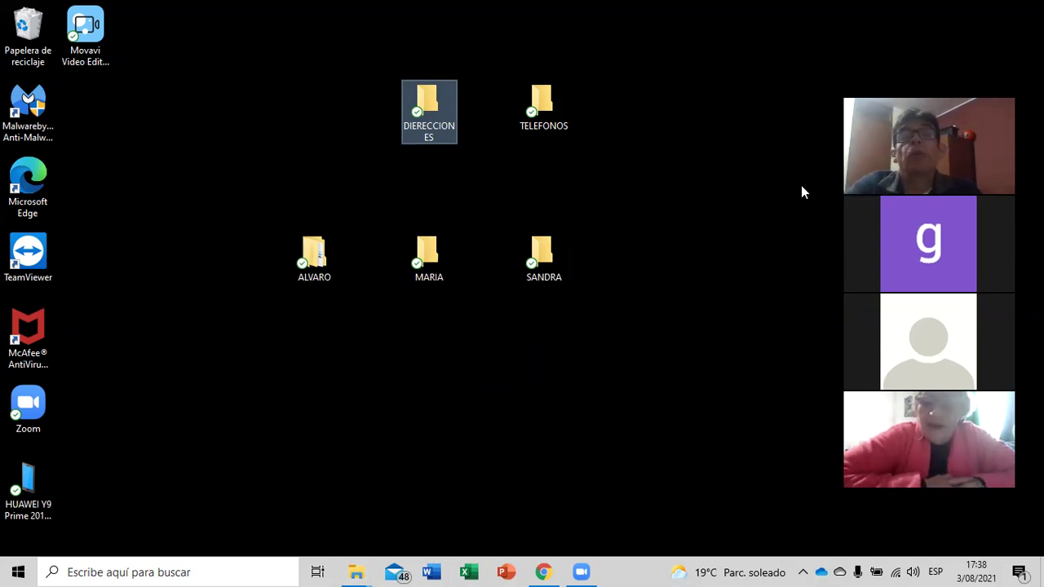
right_click(435, 109)
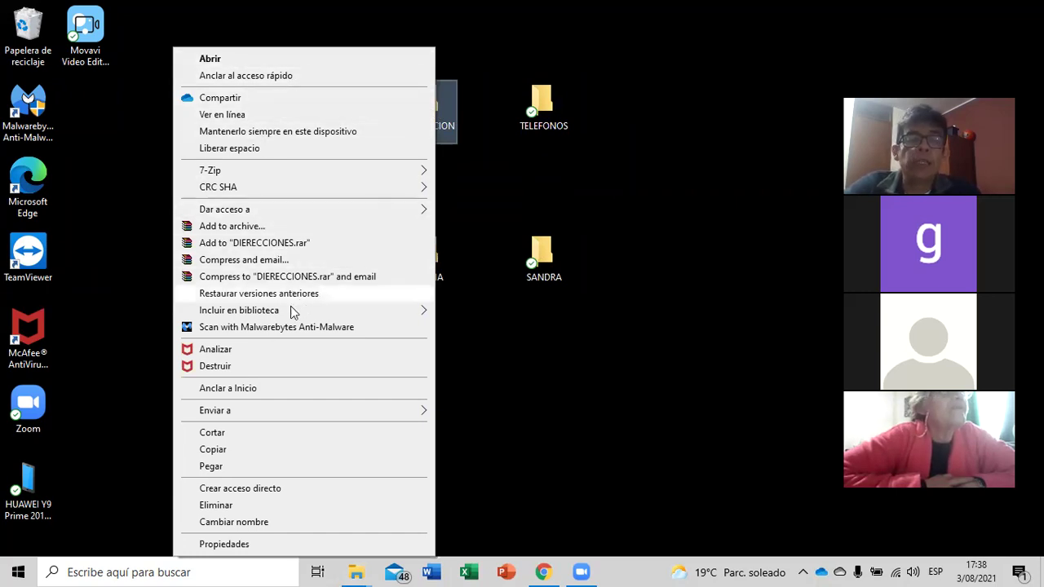
left_click(216, 506)
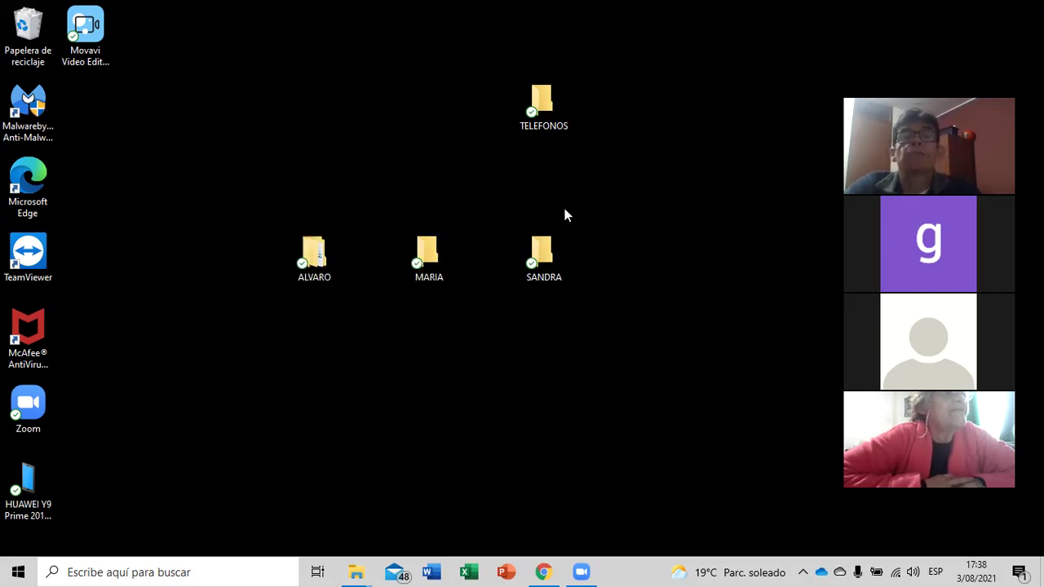
right_click(543, 108)
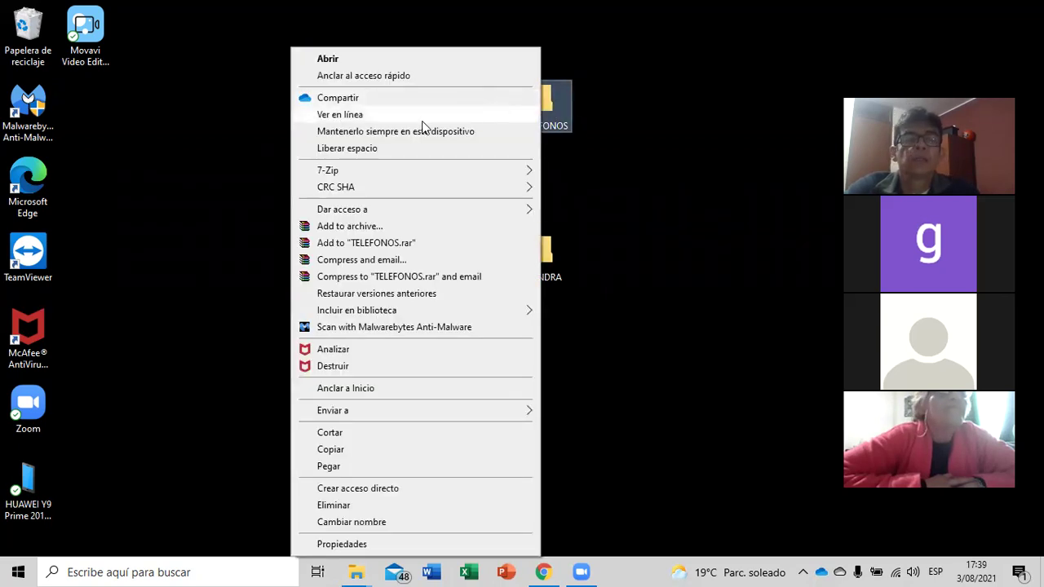
left_click(334, 506)
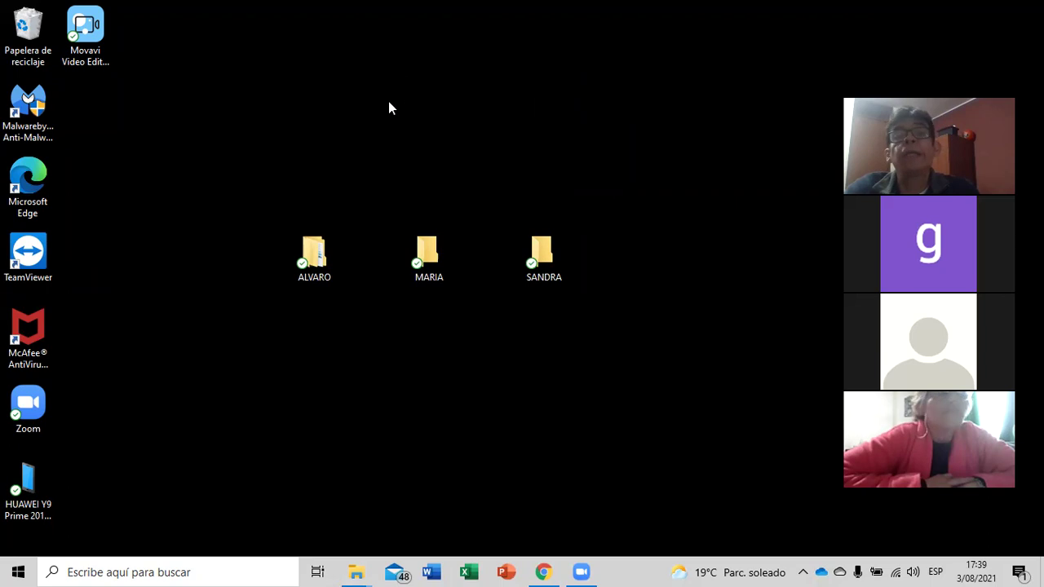
Step: Delete the three remaining folders named with first names from the desktop, starting with the rightmost
right_click(545, 255)
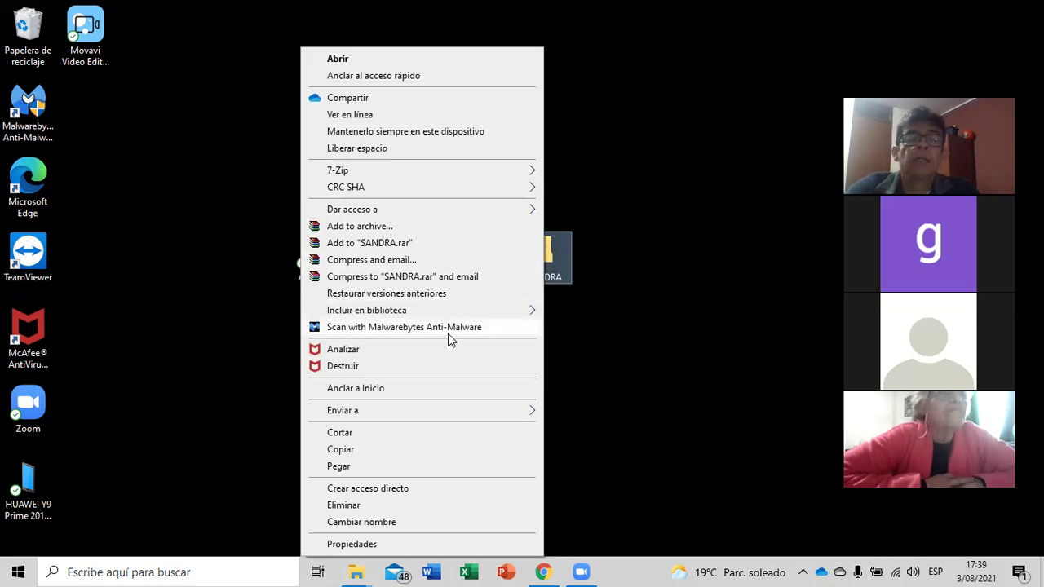
left_click(349, 506)
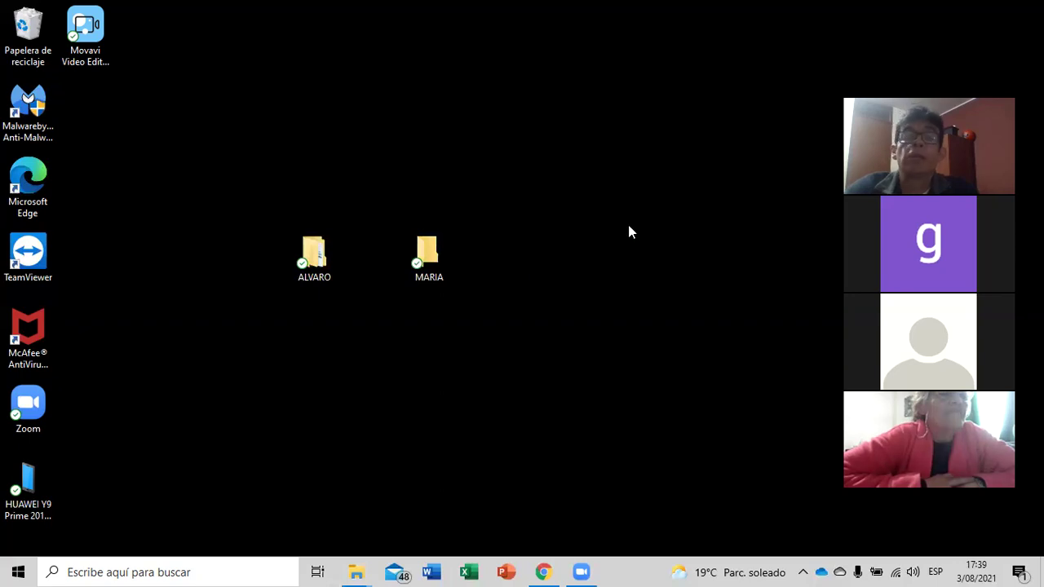
left_click(447, 256)
right_click(447, 256)
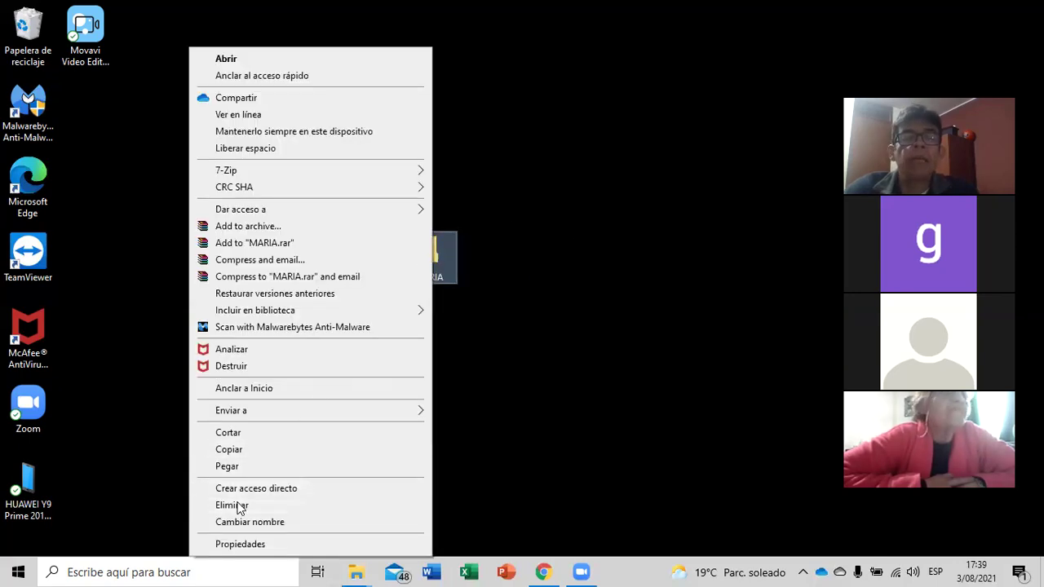
left_click(236, 505)
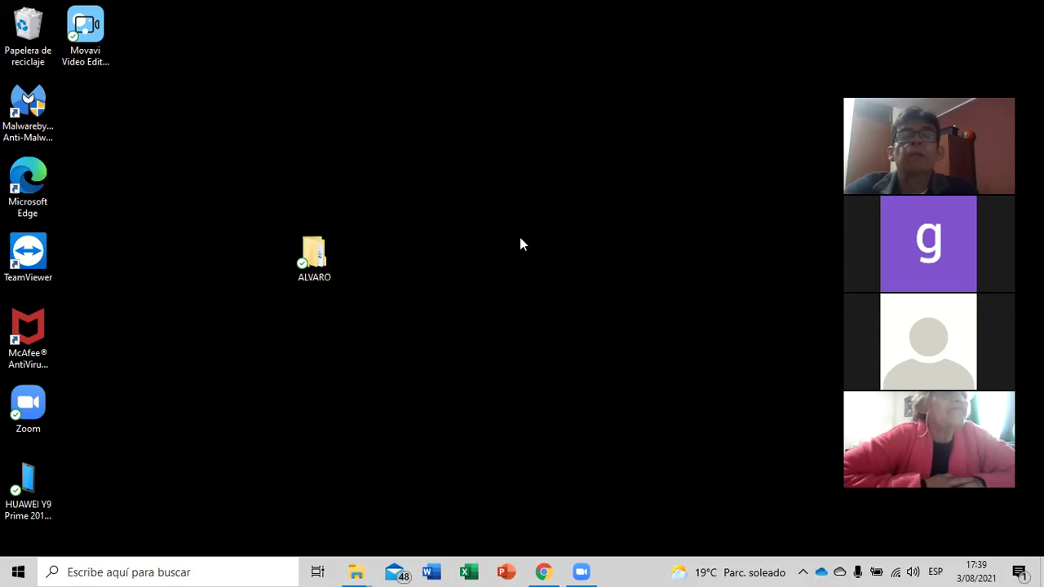
right_click(314, 263)
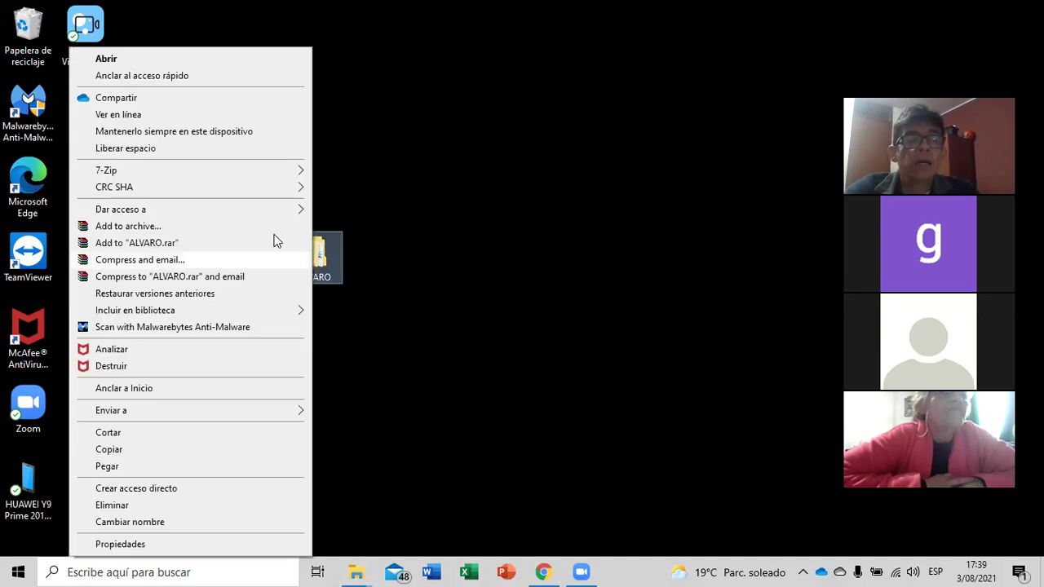
left_click(112, 505)
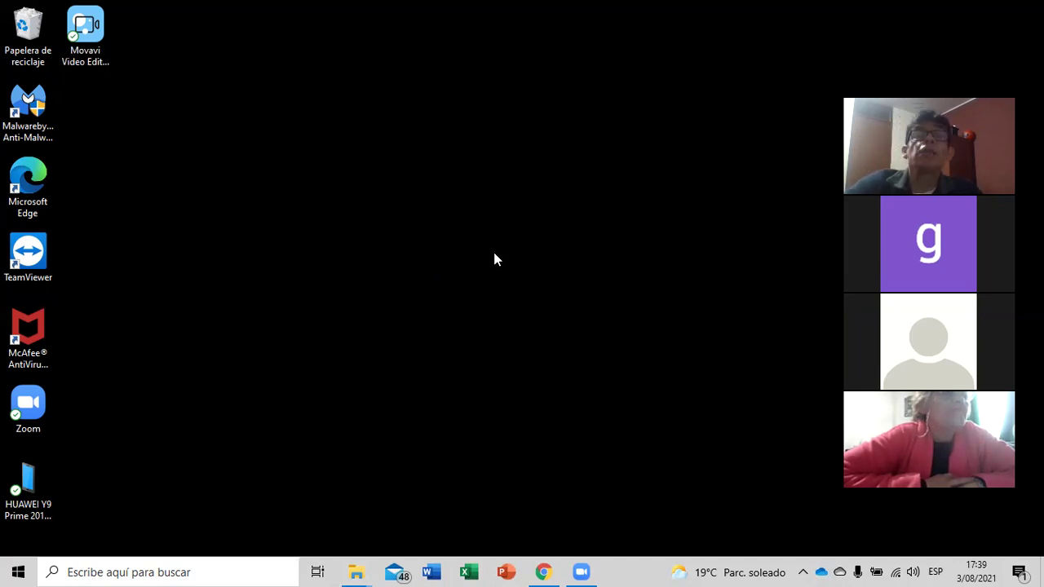